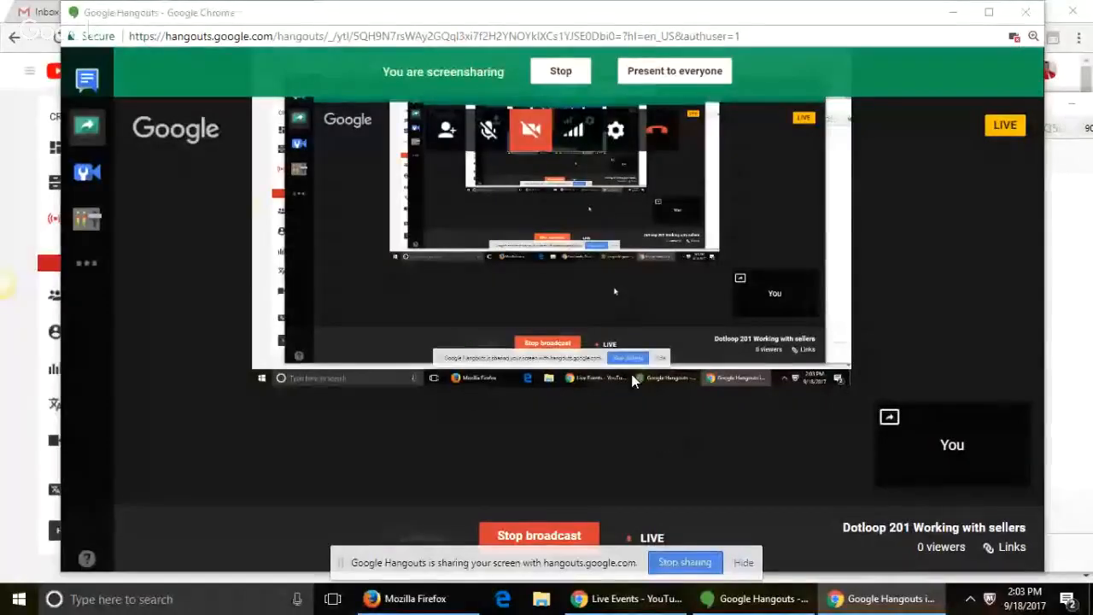
Step: Present the Hangouts screen share to everyone and start a new Chrome tab
left_click(657, 72)
left_click(628, 599)
left_click(336, 13)
Step: Load mykw.kw.com, which redirects to the OneLogin sign-in page with credentials already filled in
type("myk")
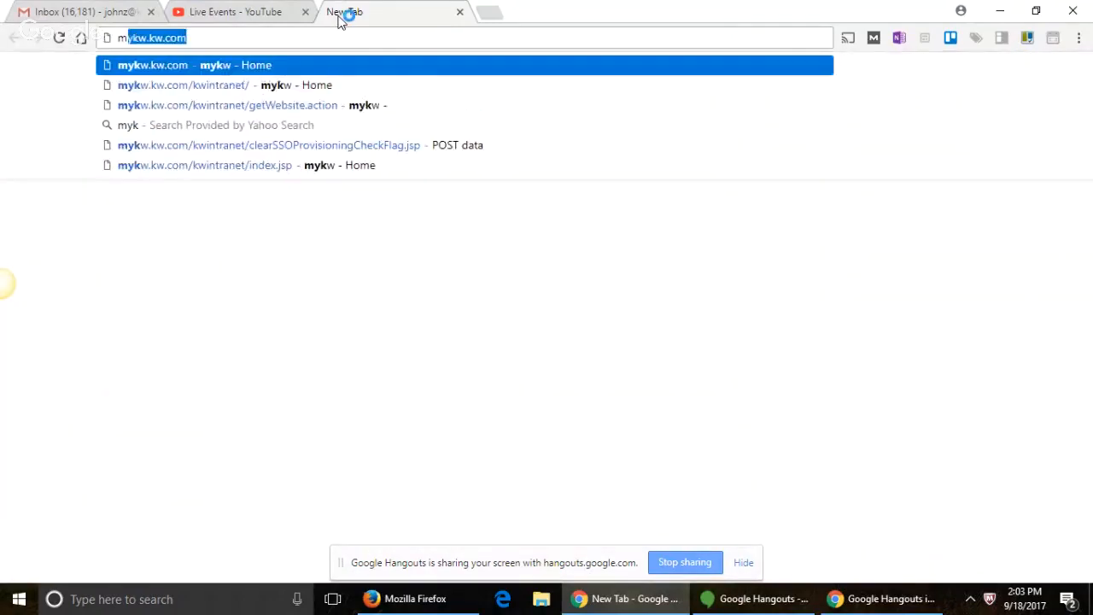
type("w.")
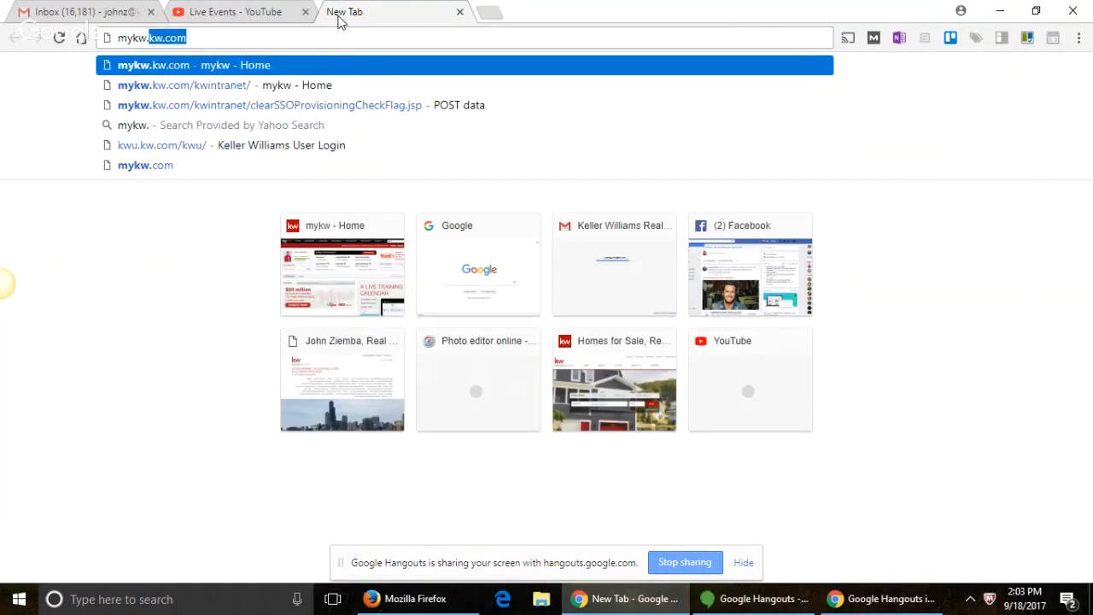
type("kw.co")
key("Return")
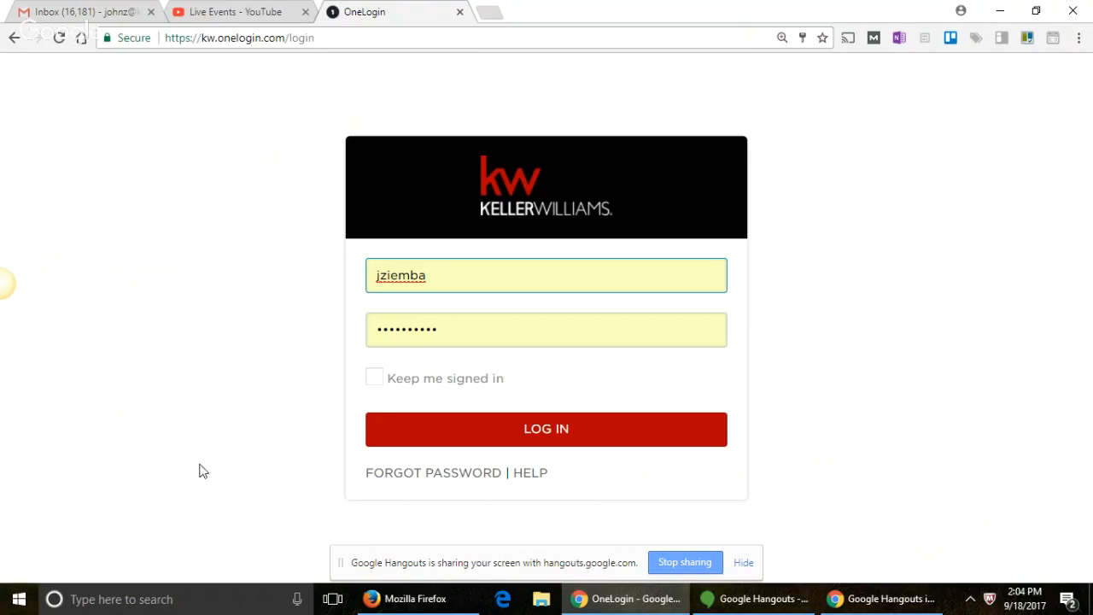
right_click(356, 7)
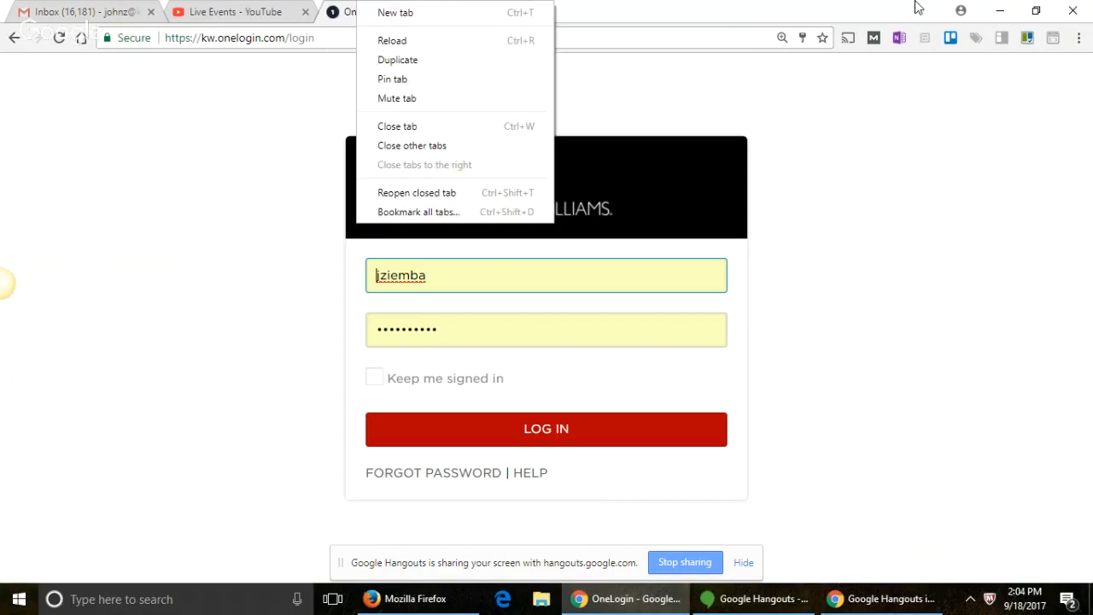
left_click(546, 309)
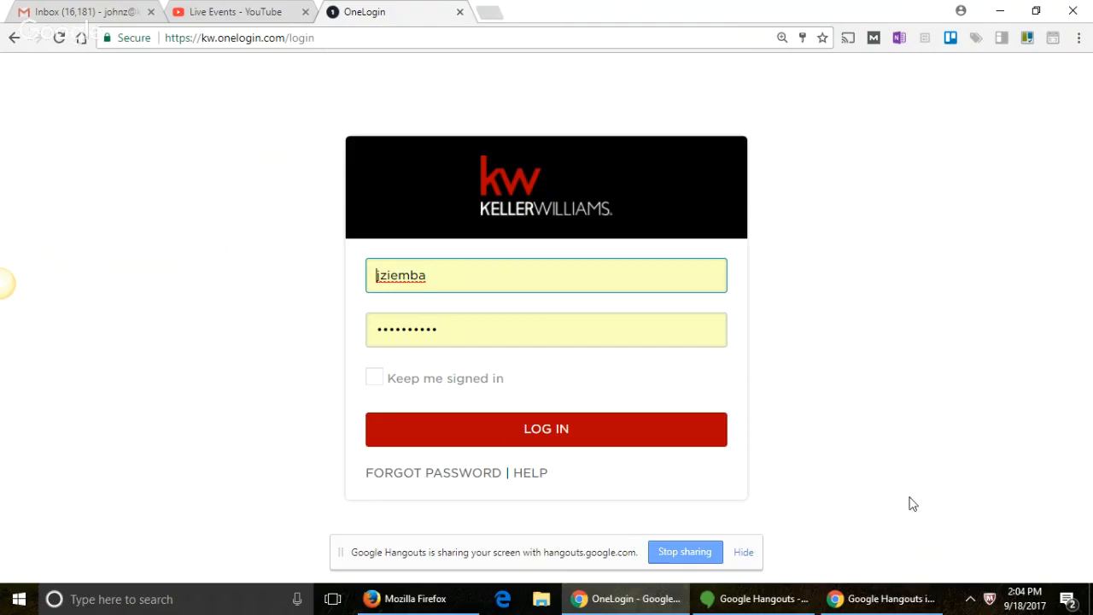
left_click(766, 604)
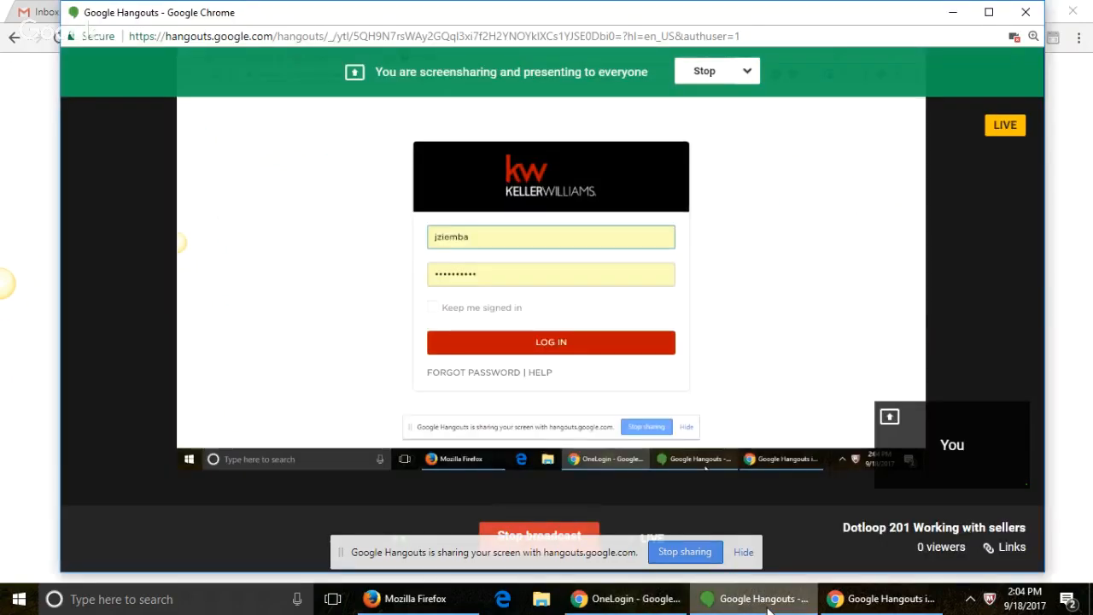
key("alt+Tab")
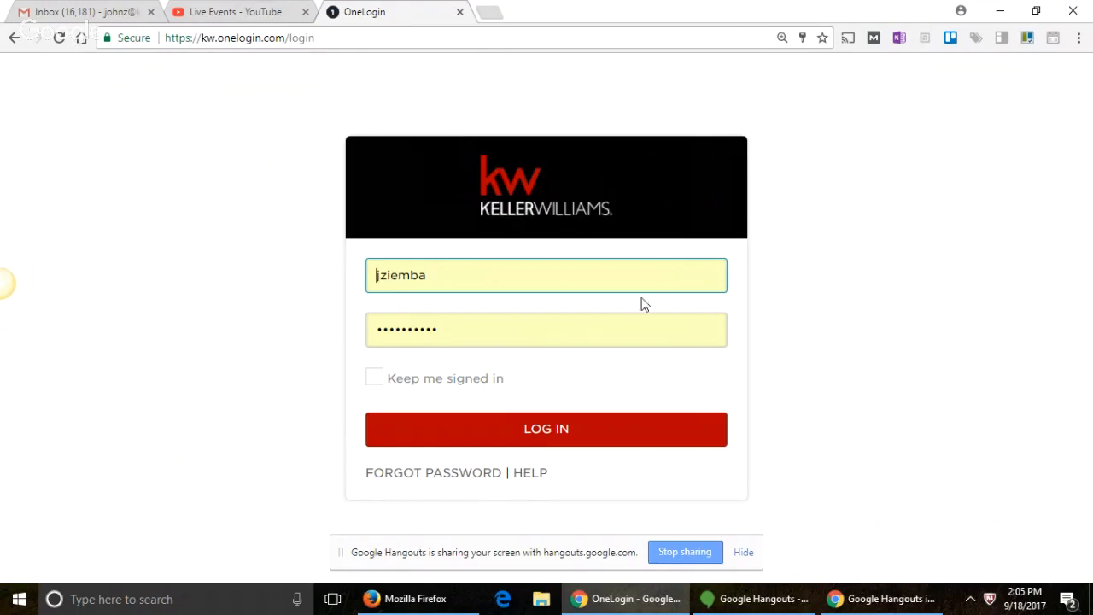
Step: Log in to Keller Williams and start myTransactions to reach the dotloop Loops list
left_click(582, 425)
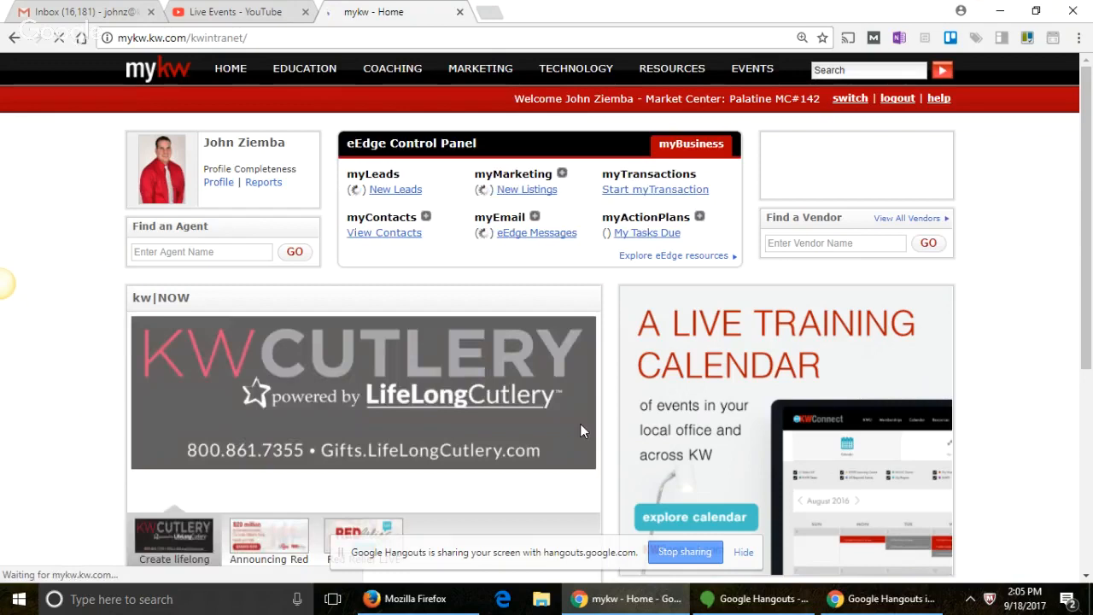
left_click(658, 190)
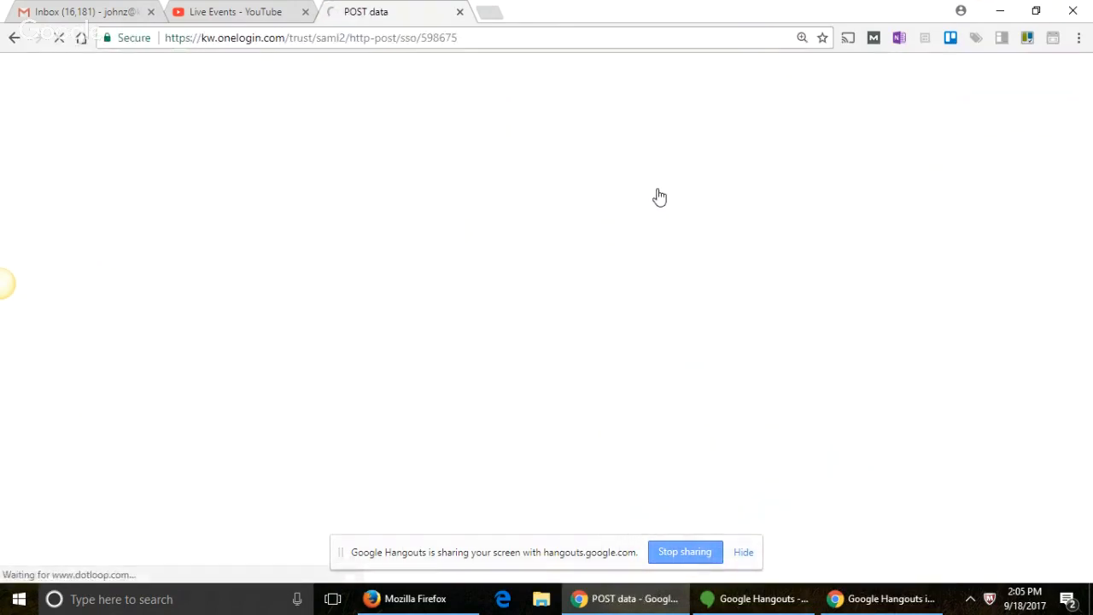
left_click(908, 150)
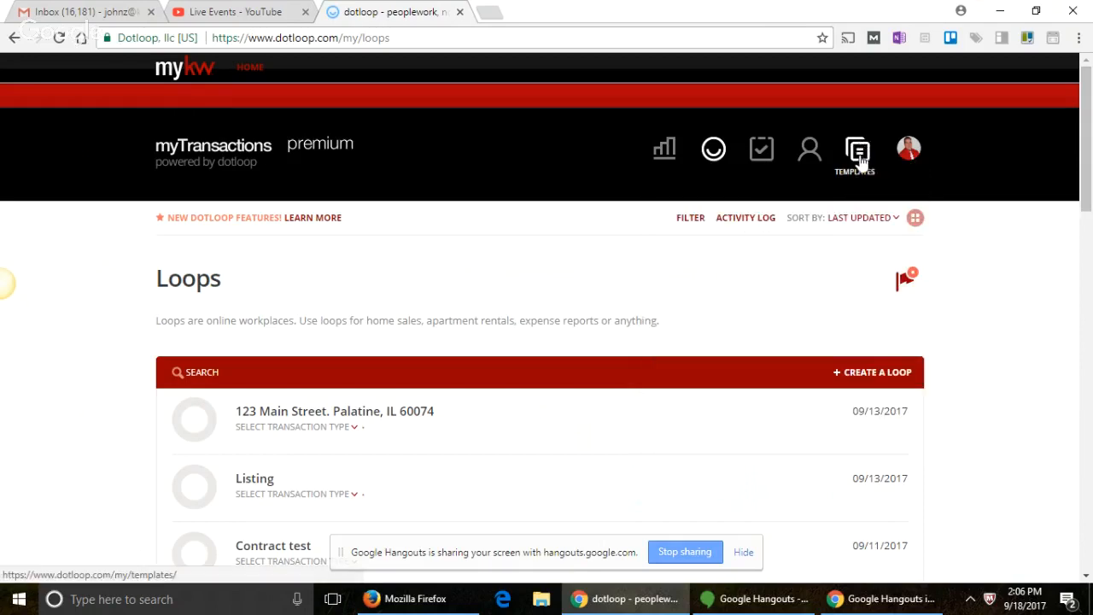
Step: Open the dotloop Dashboard, hide the screen-sharing notice, and bring up the avatar's profile details
left_click(667, 150)
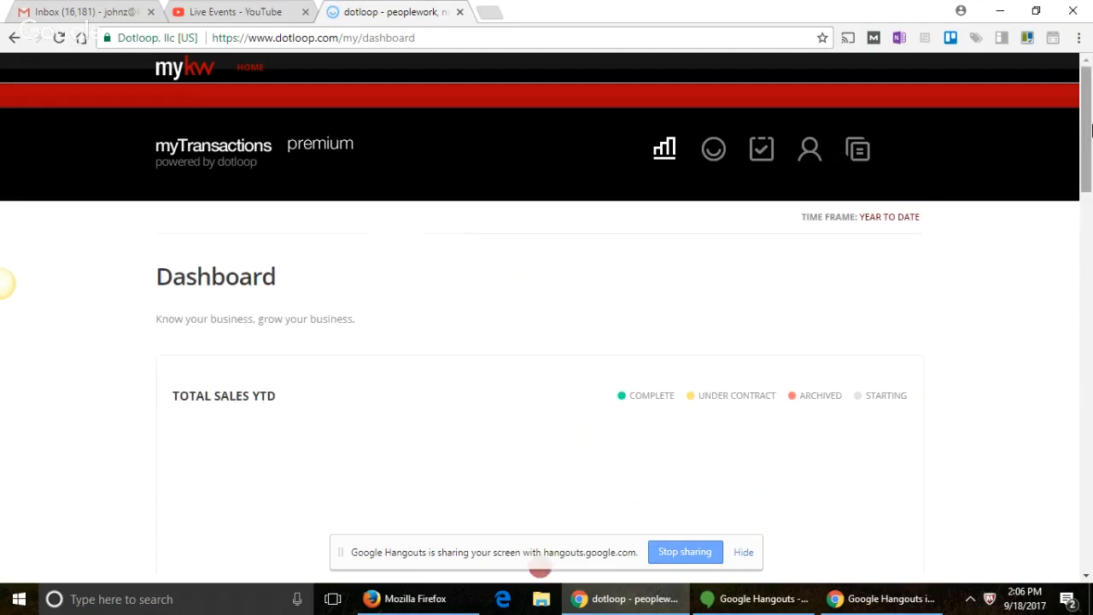
scroll(1088, 573, "down", 12)
scroll(1091, 572, "down", 5)
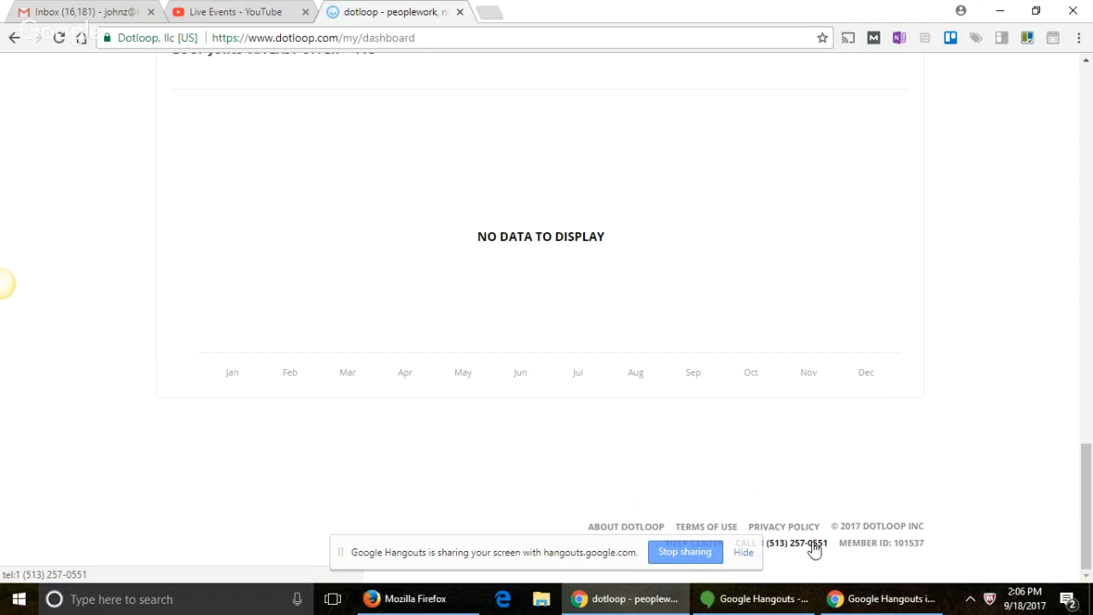
left_click(745, 554)
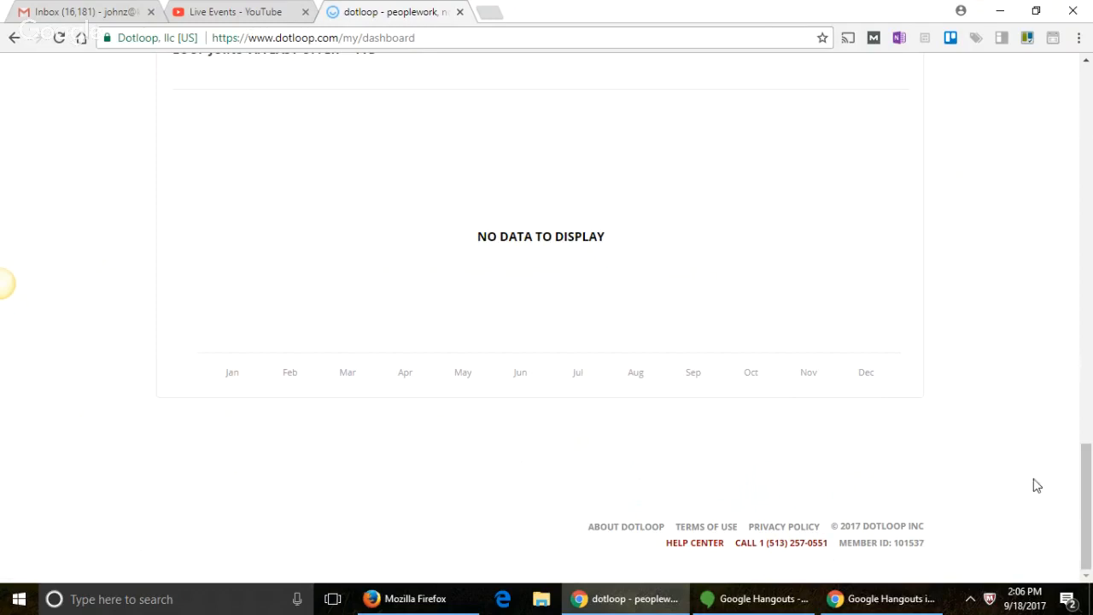
left_click_drag(1086, 504, 1086, 62)
left_click(902, 154)
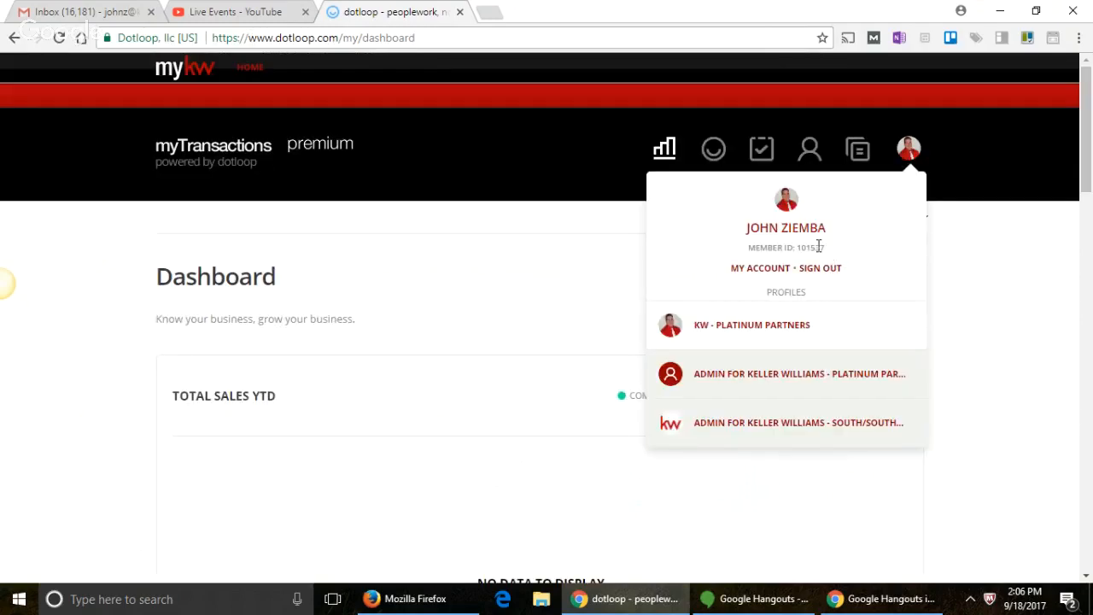
Step: Highlight the MEMBER ID line in the account profile dropdown
left_click_drag(820, 246, 750, 247)
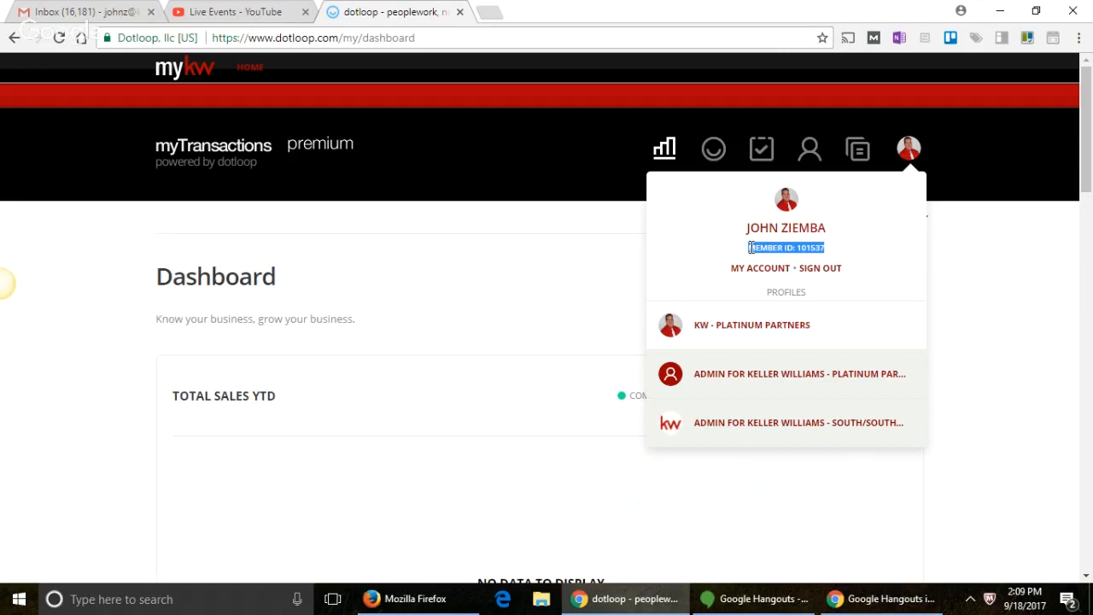
Step: Close the profile dropdown and go to the Templates page with Personal Documents
left_click(393, 384)
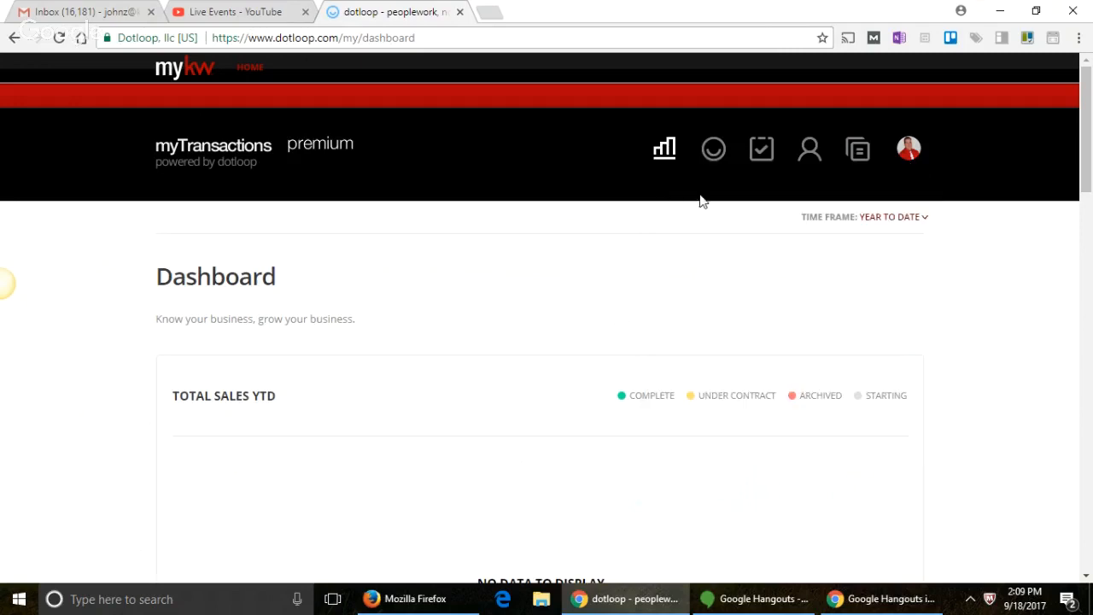
left_click(858, 158)
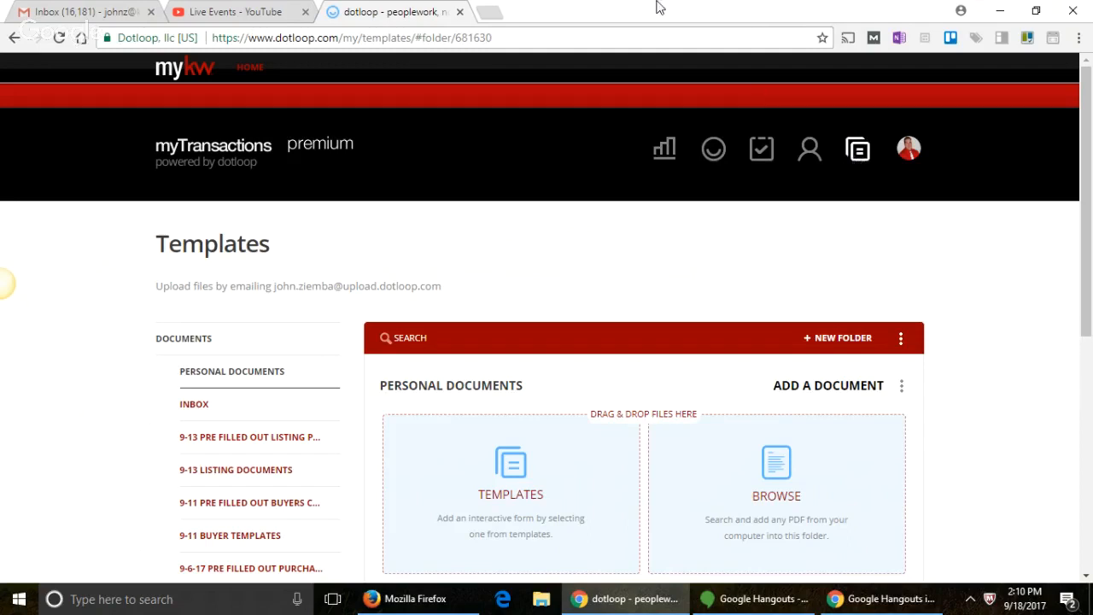
scroll(556, 385, "down", 3)
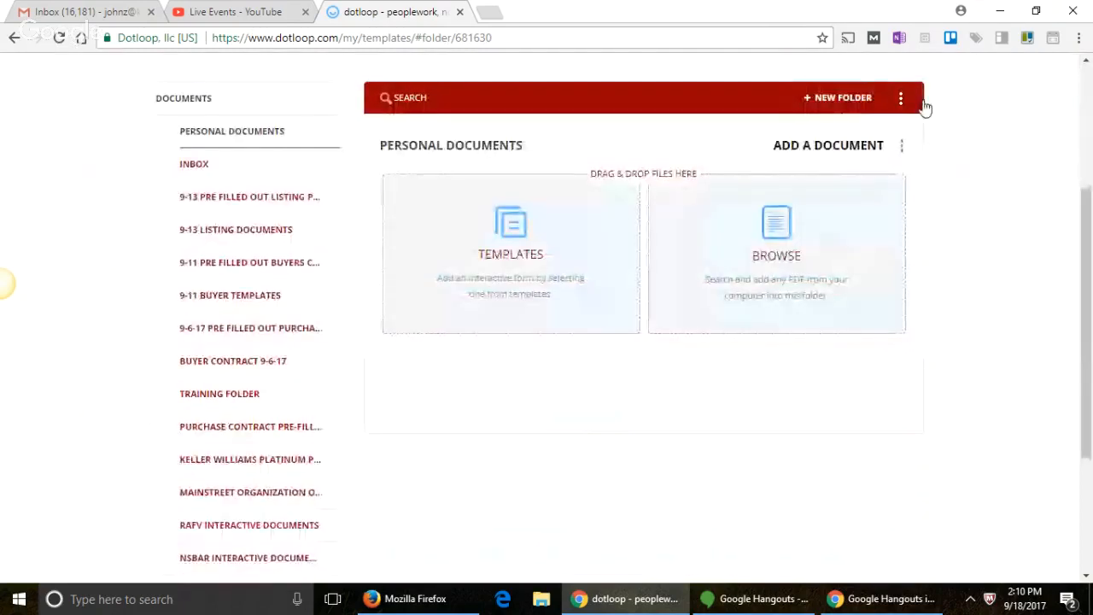
Step: Start a new templates folder and name it '9-18 Pre Filled Out Listing Agreement'
left_click(856, 106)
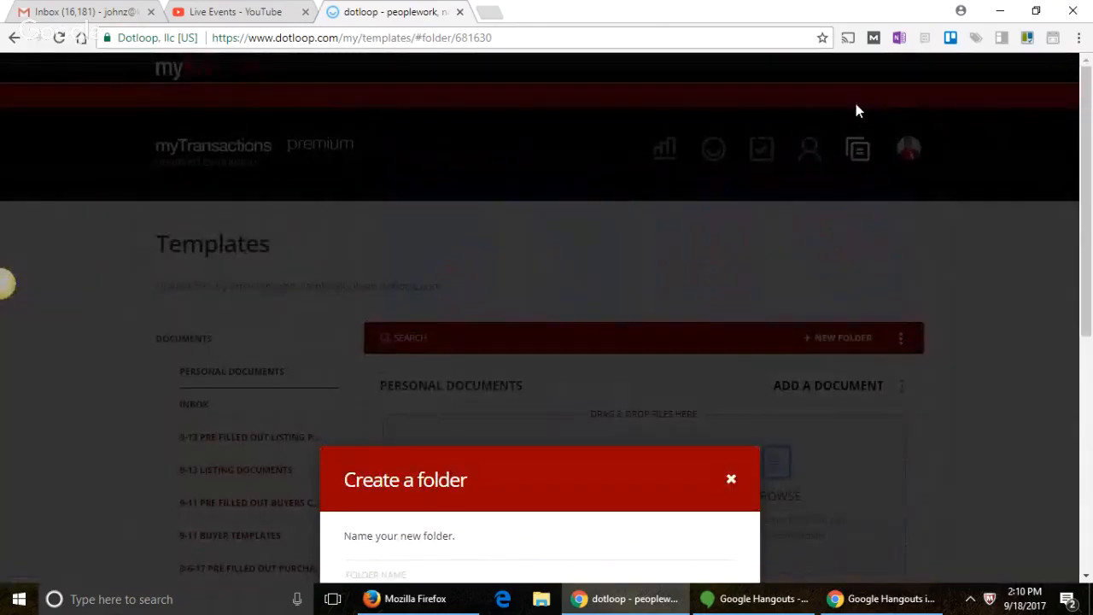
scroll(769, 175, "down", 2)
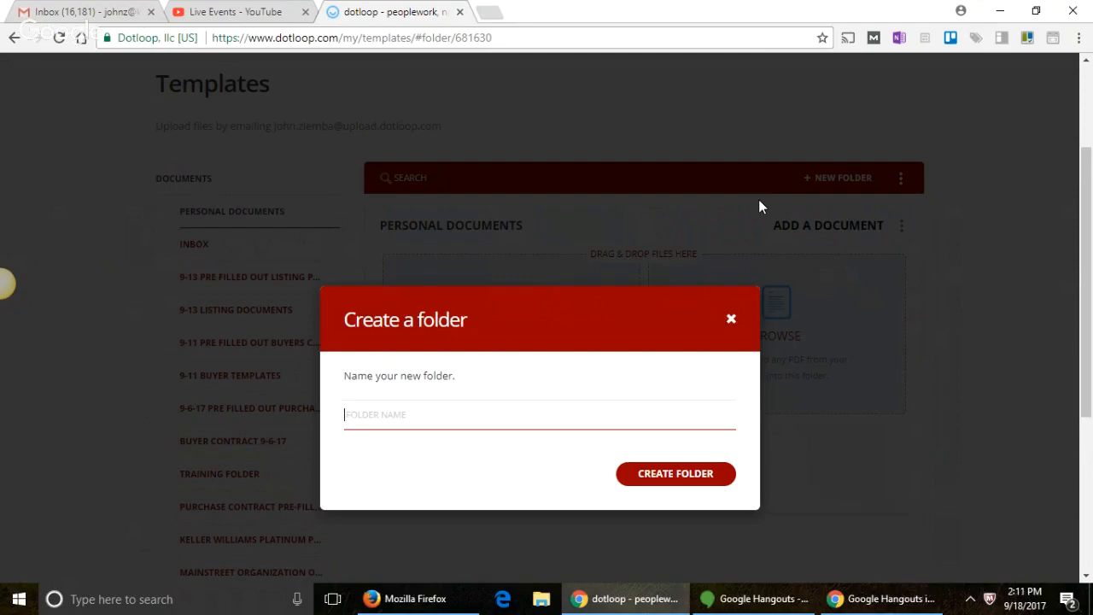
type("9-18 Pre Filled Out Listing Agree")
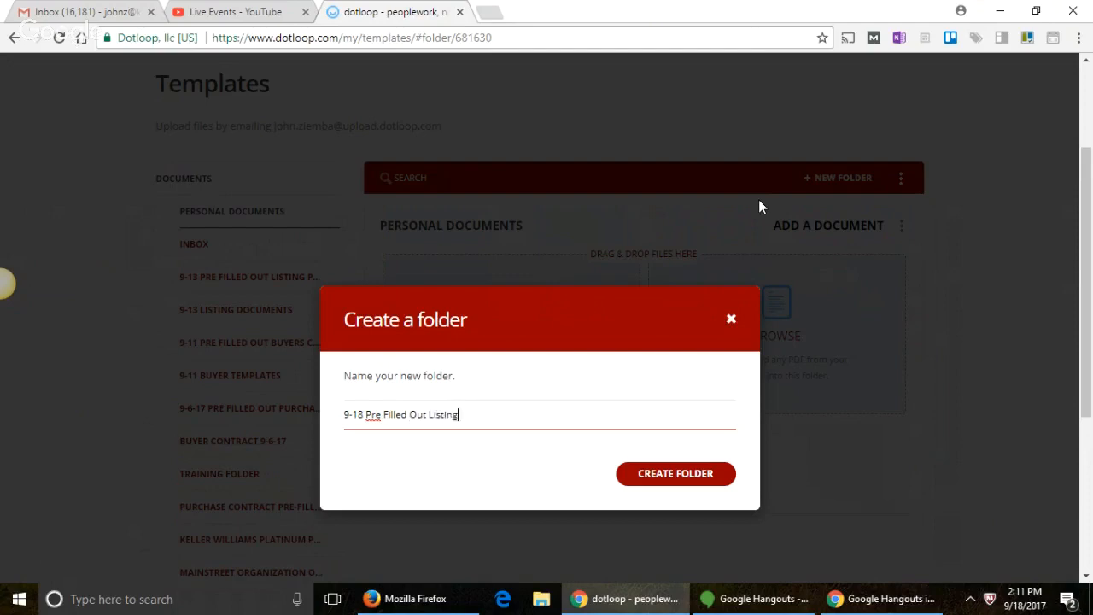
type("ment")
Step: Confirm creation of the '9-18 Pre Filled Out Listing Agreement' folder
left_click(682, 474)
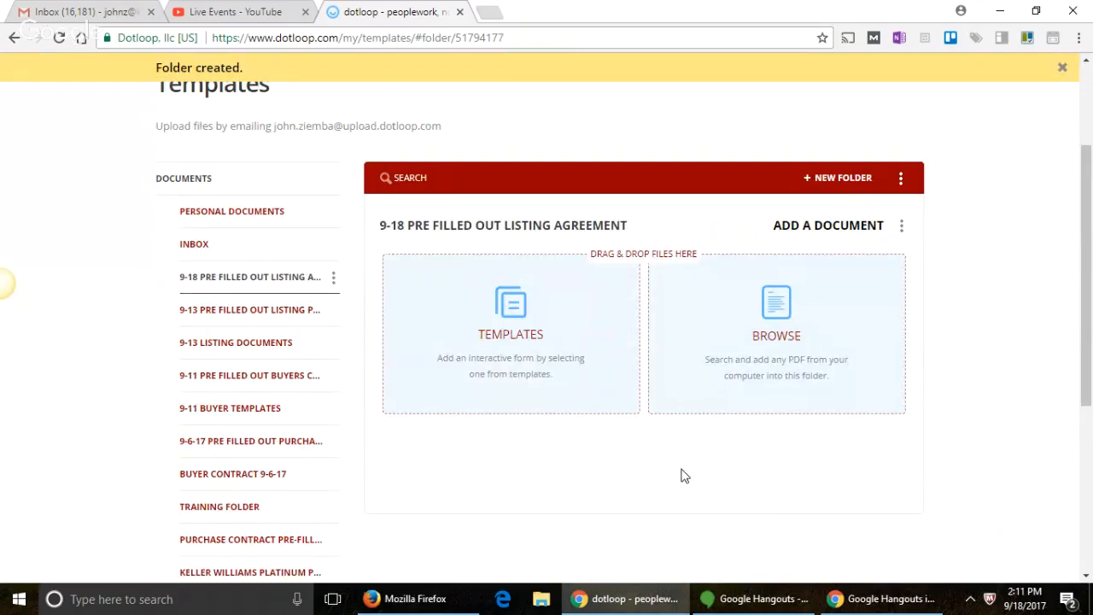
Step: Search Mainstreet Organization templates for 'marketing' and copy the Residential Exclusive Right to Sell agreement in
left_click(505, 318)
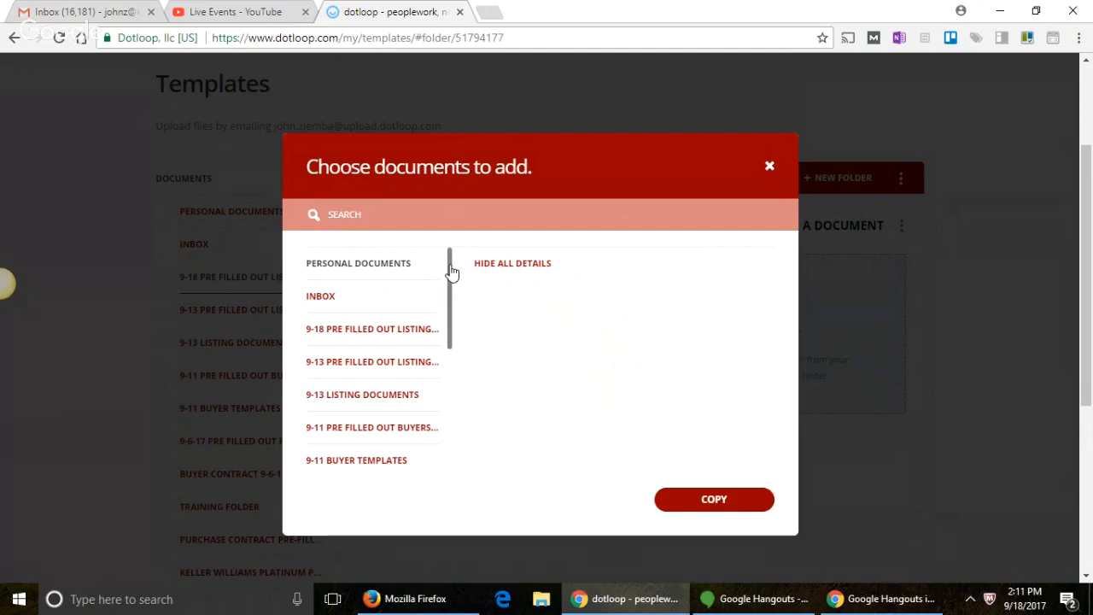
left_click_drag(449, 273, 438, 407)
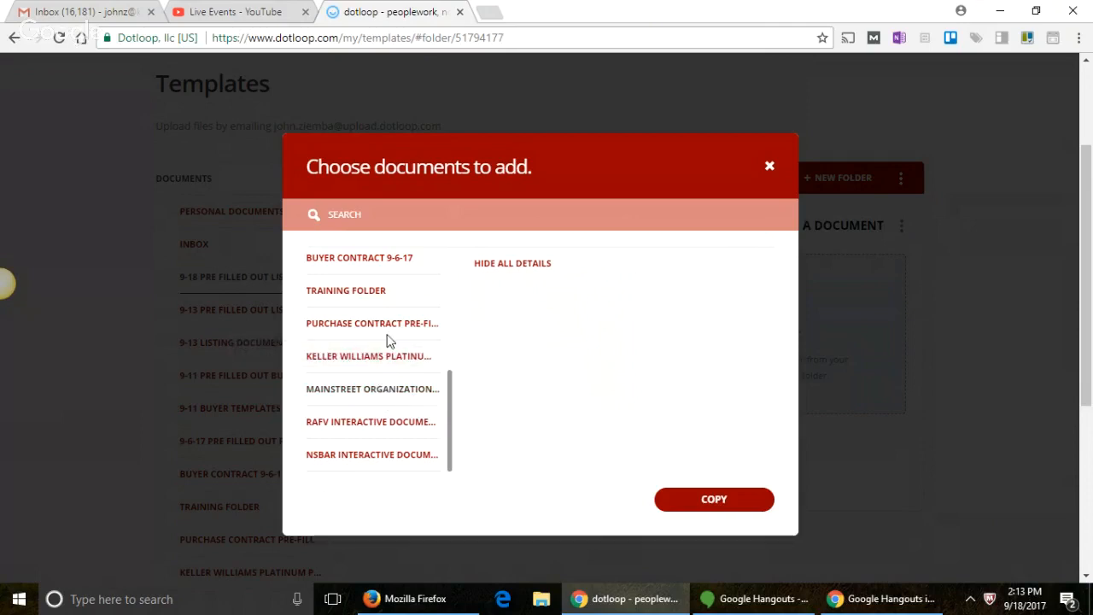
left_click(372, 388)
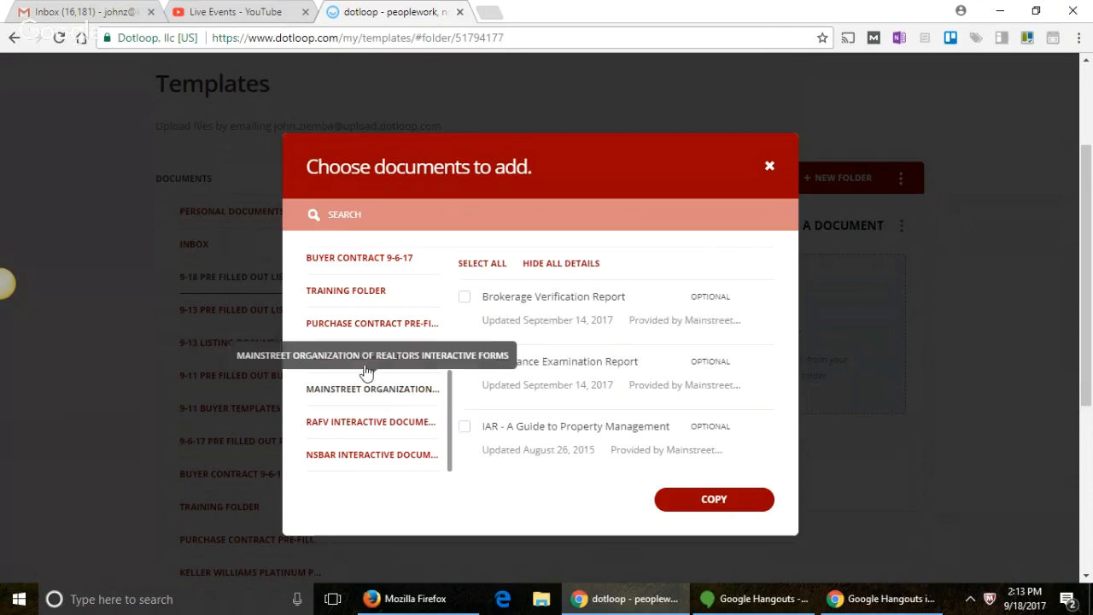
left_click(551, 216)
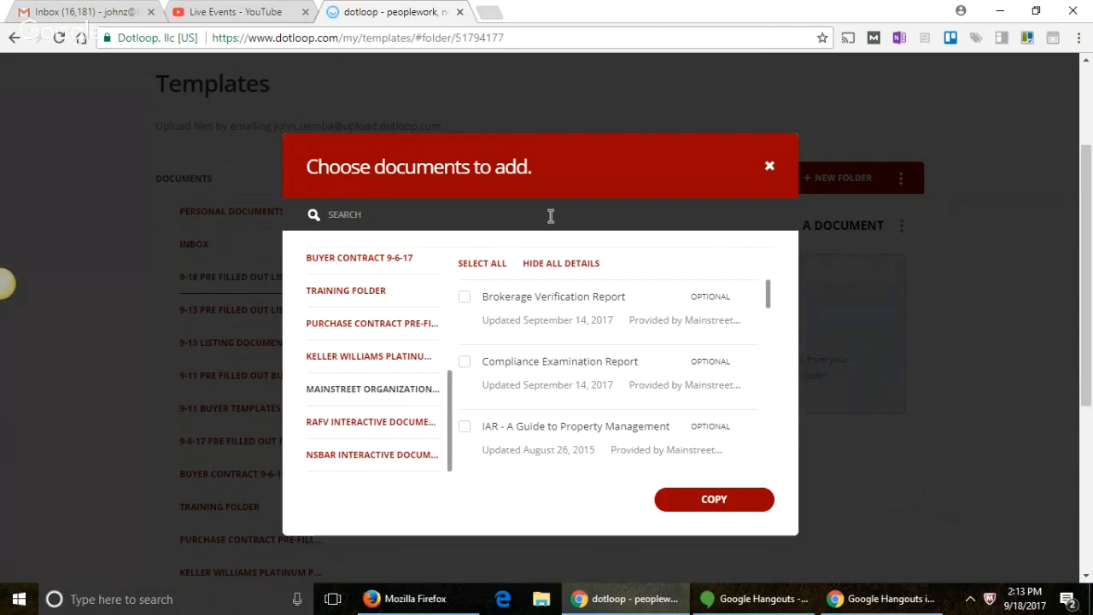
type("marketing")
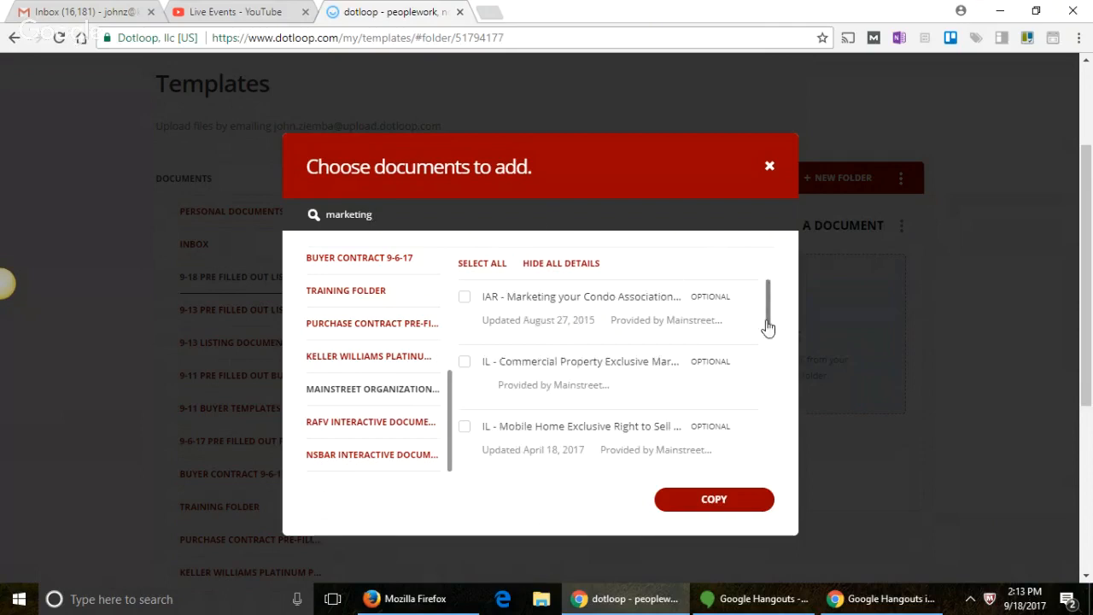
left_click_drag(767, 312, 752, 407)
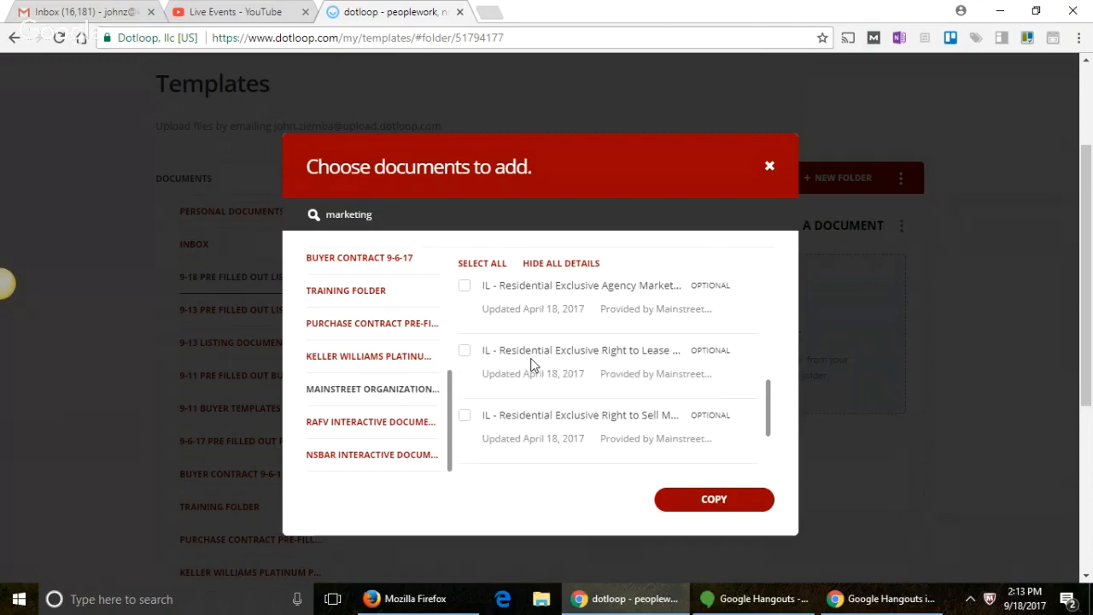
scroll(532, 366, "down", 1)
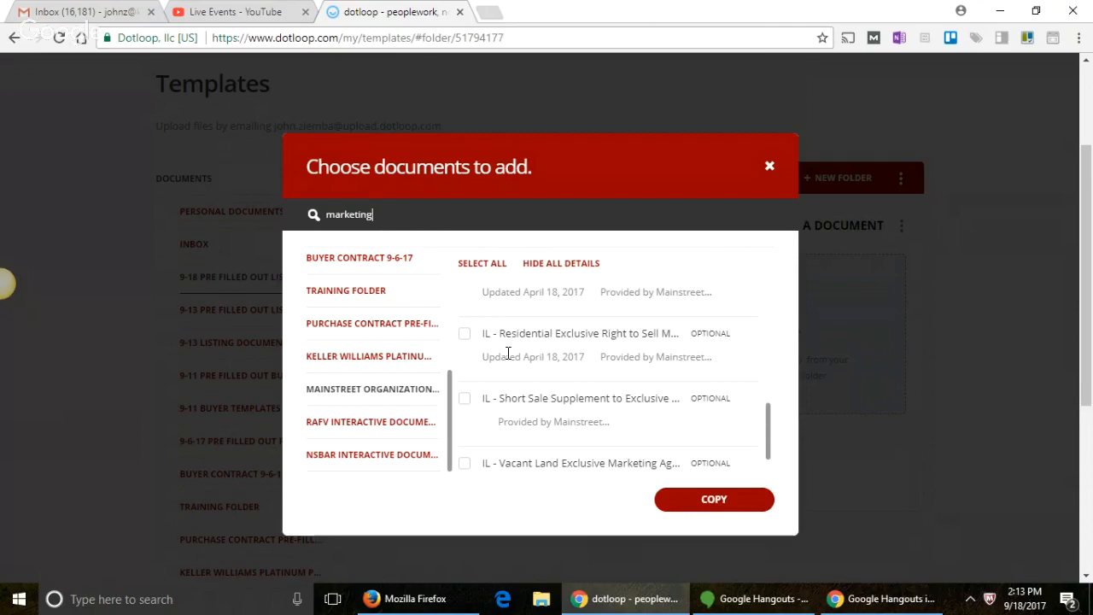
left_click(465, 335)
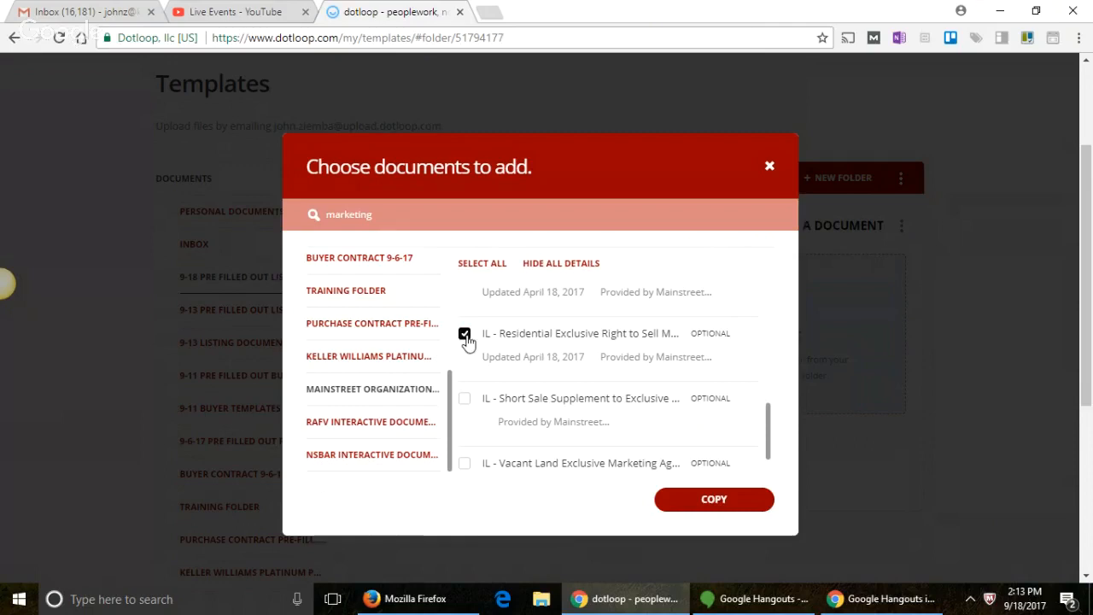
left_click(716, 507)
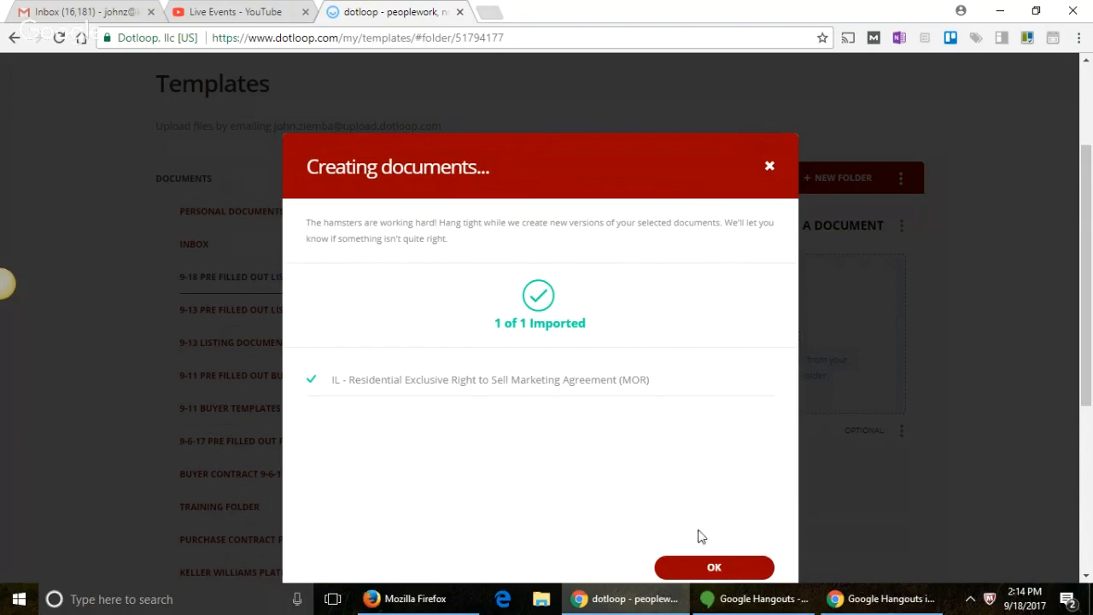
Step: Return to the dotloop window and close the Creating documents confirmation
left_click(441, 597)
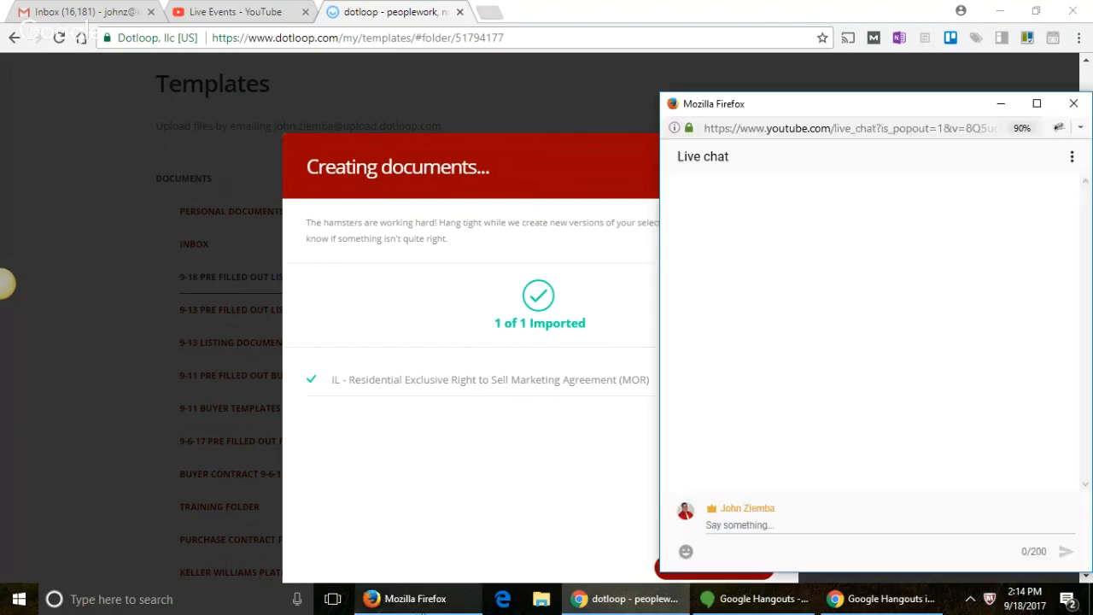
left_click(531, 561)
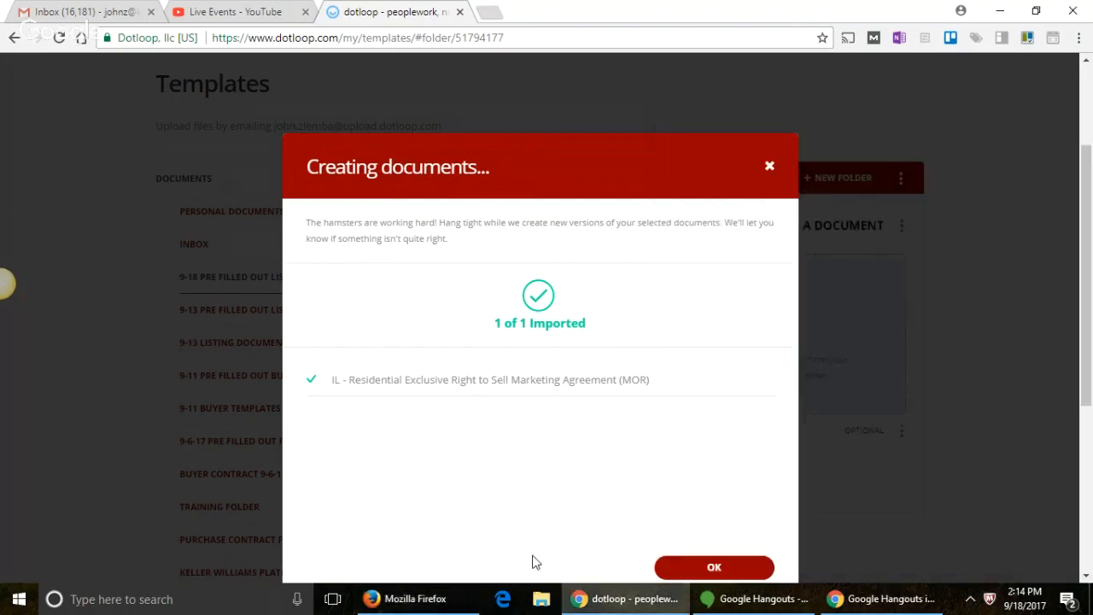
left_click(713, 568)
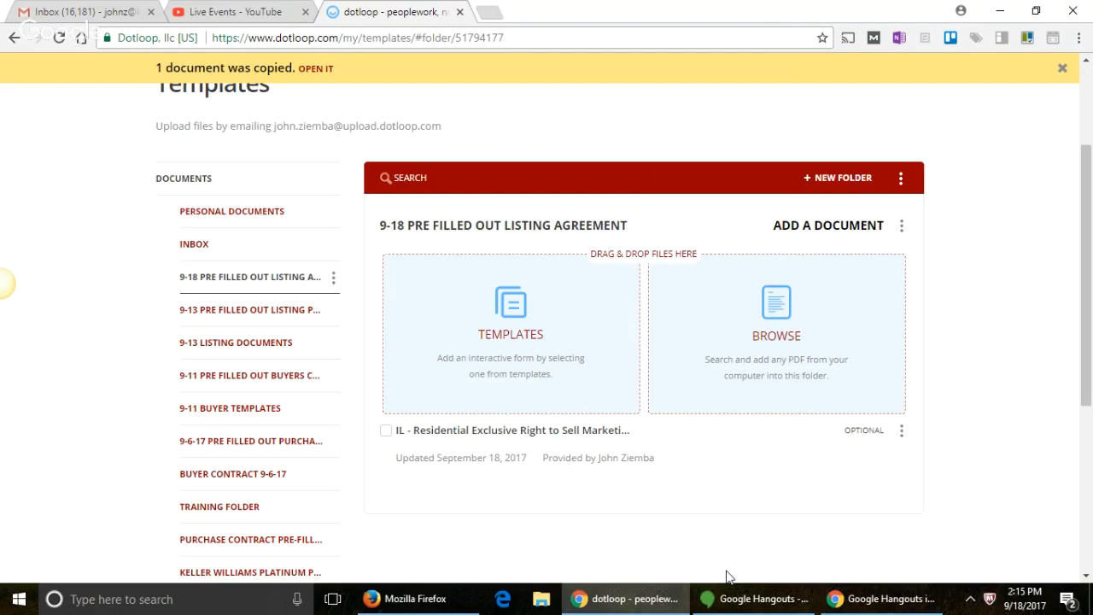
Step: Reopen the Choose documents to add dialog from the folder's TEMPLATES tile
left_click(534, 308)
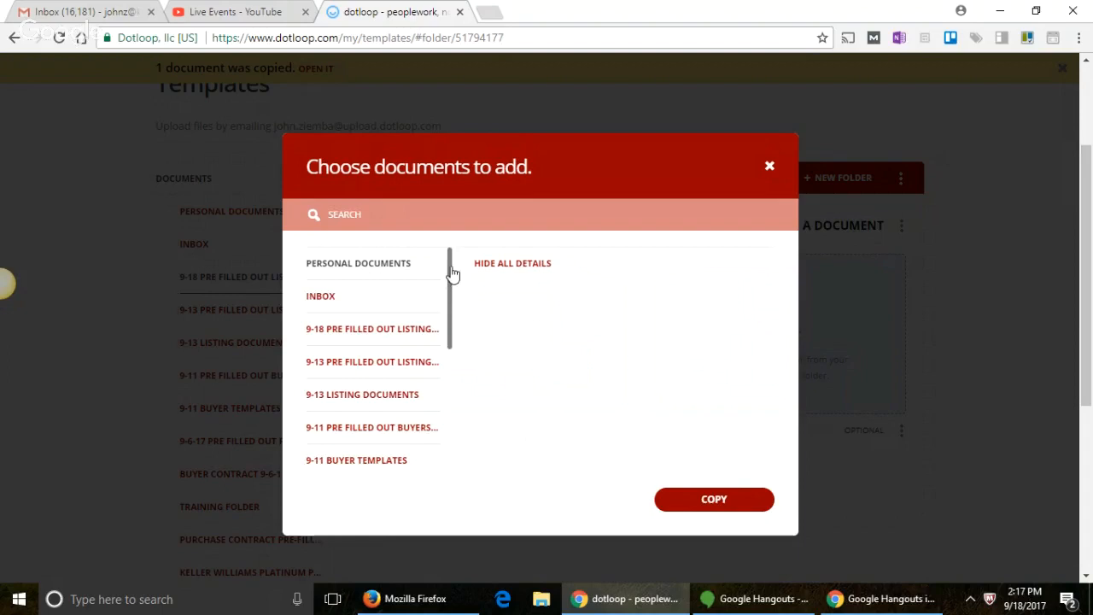
Step: Search the Mainstreet templates for 'radon' and copy IAR - Radon Disclosure Form (422) into the folder
left_click_drag(453, 273, 373, 391)
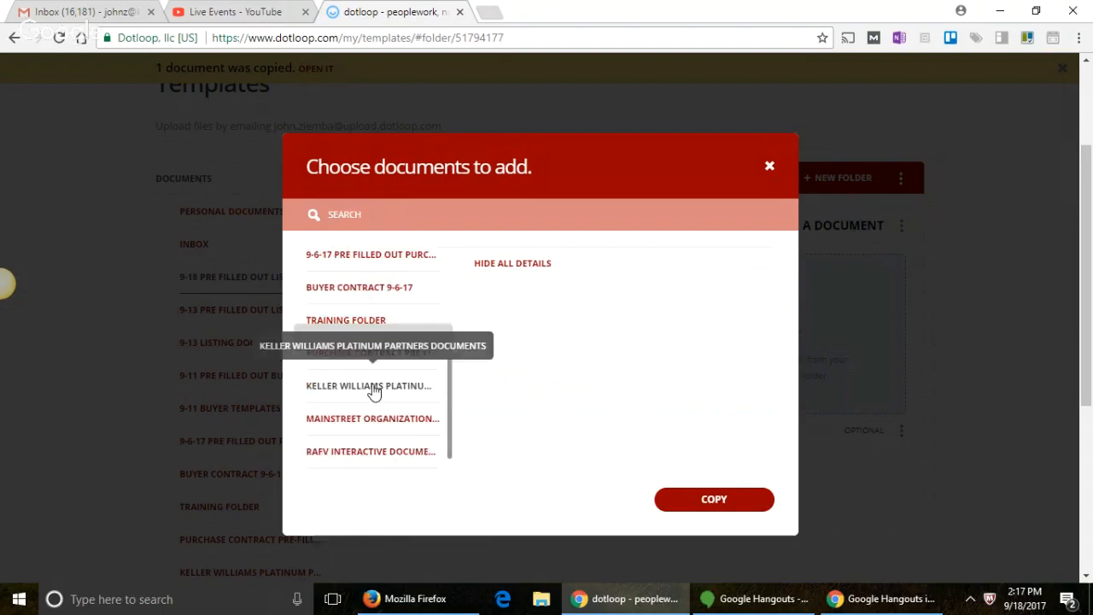
double_click(334, 419)
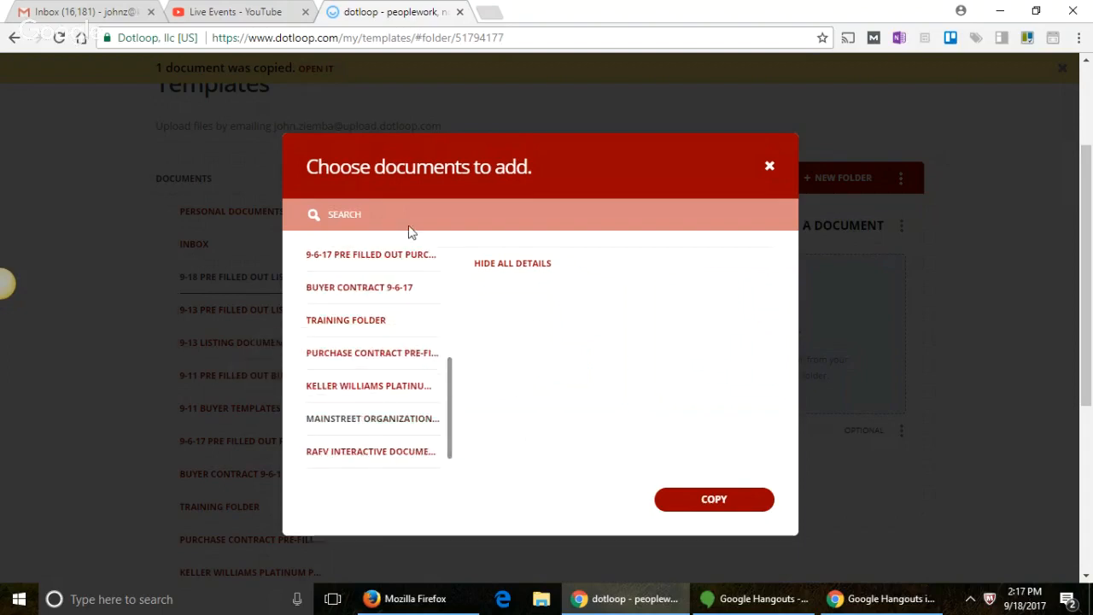
left_click(400, 204)
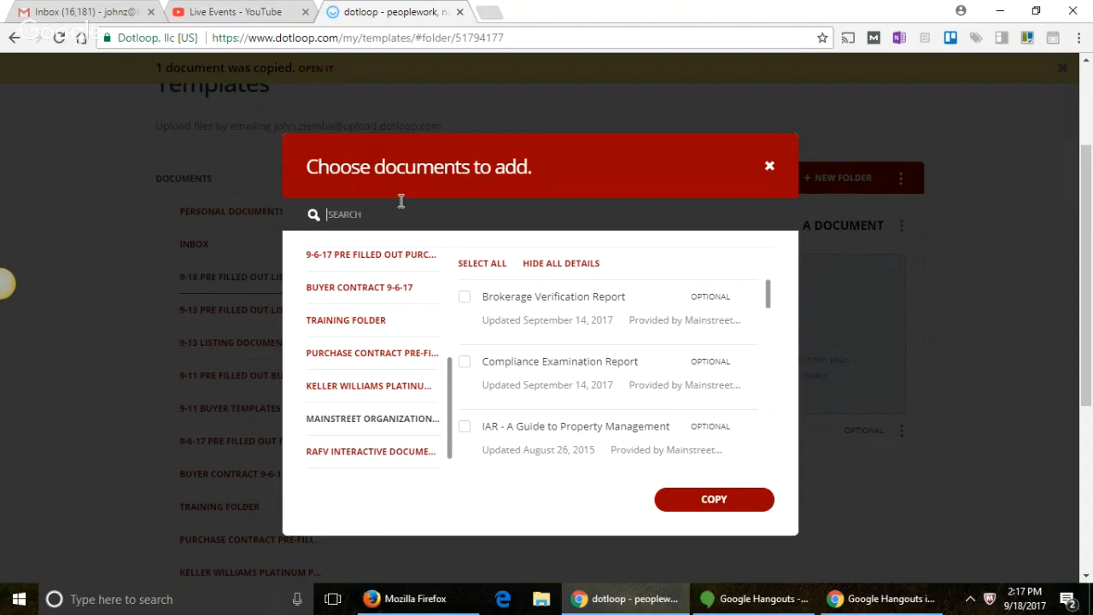
type("radon")
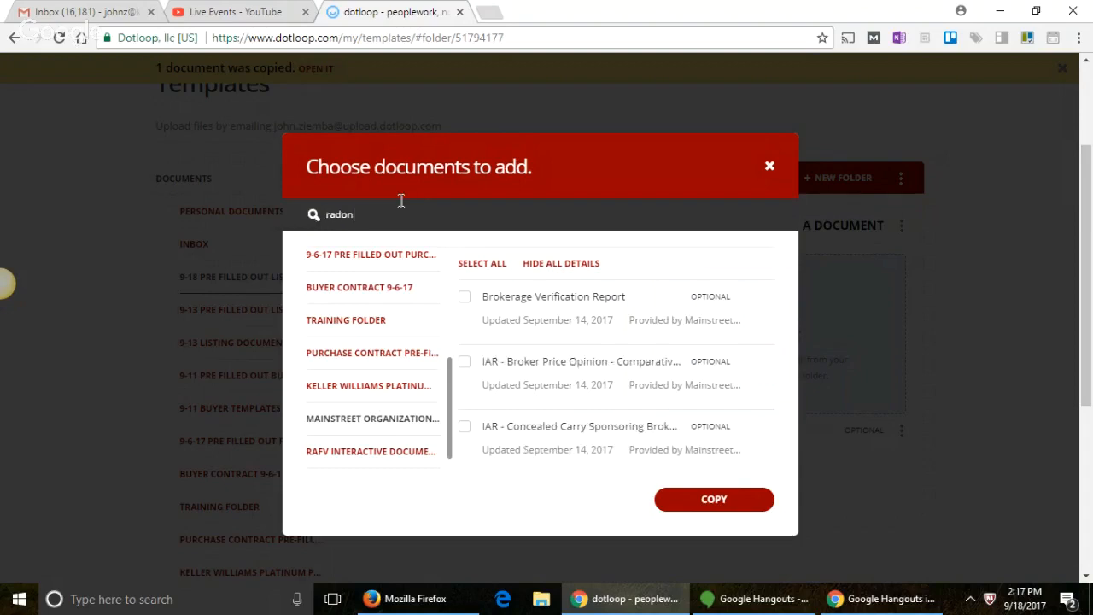
key("Return")
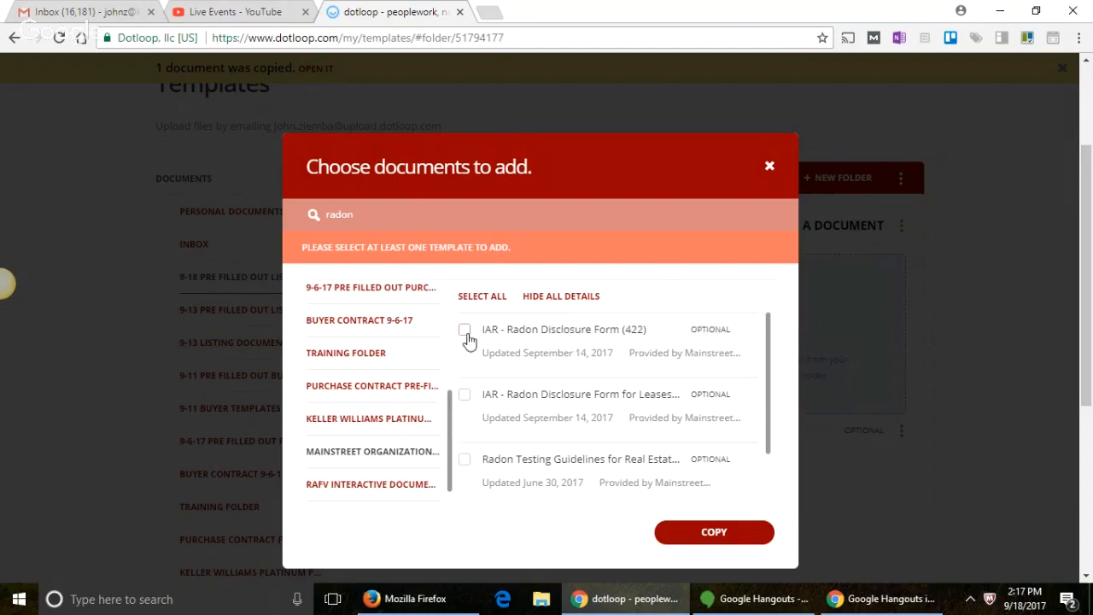
left_click(464, 331)
left_click(714, 531)
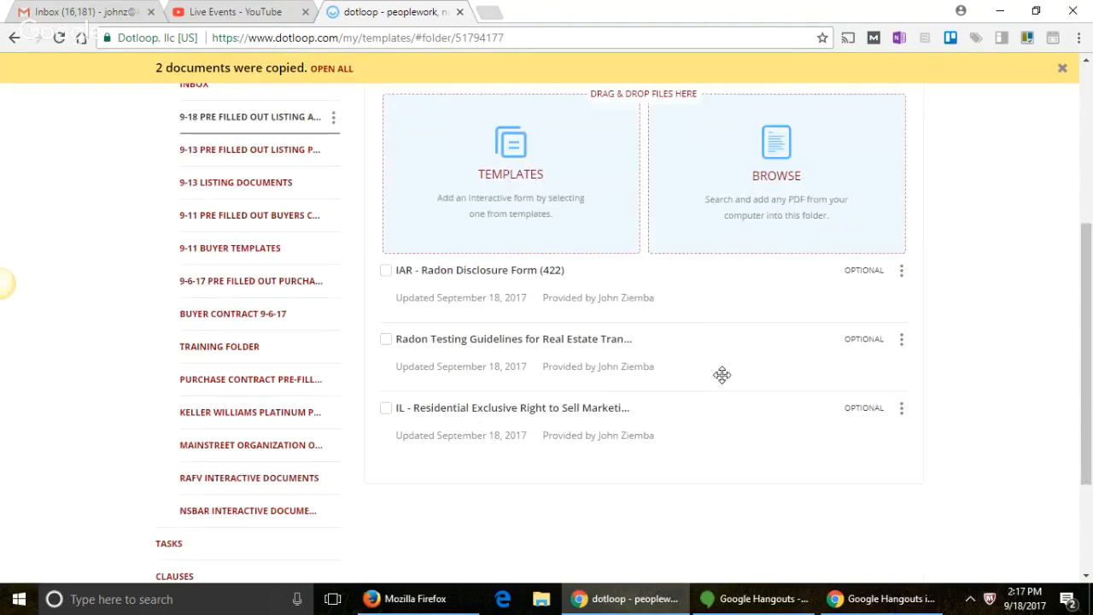
scroll(721, 374, "up", 1)
Step: Search the Mainstreet Organization templates for 'lead'
left_click(525, 240)
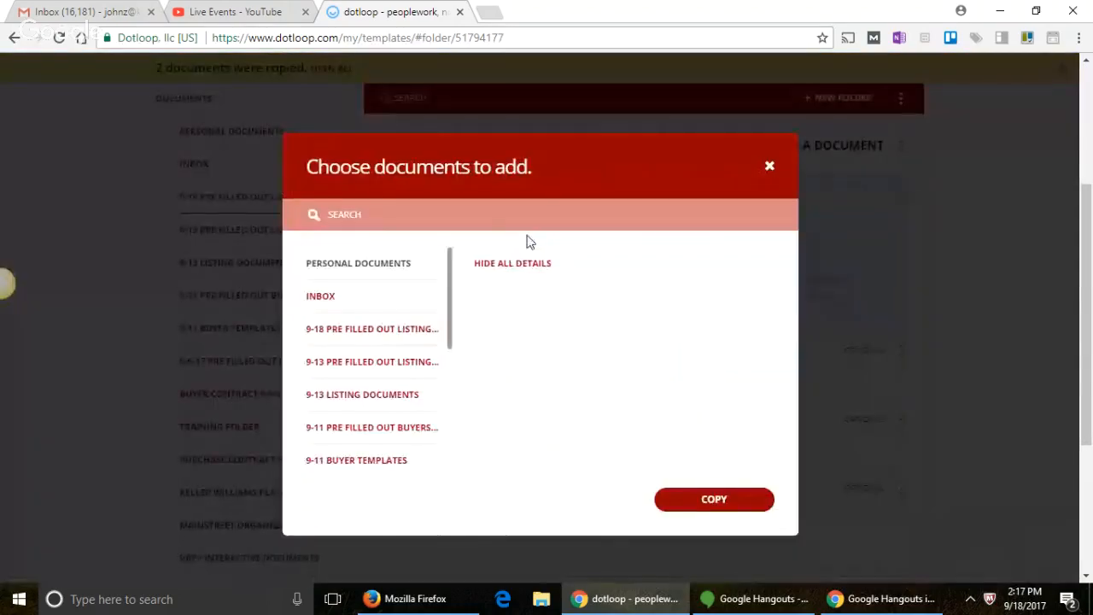
left_click(505, 220)
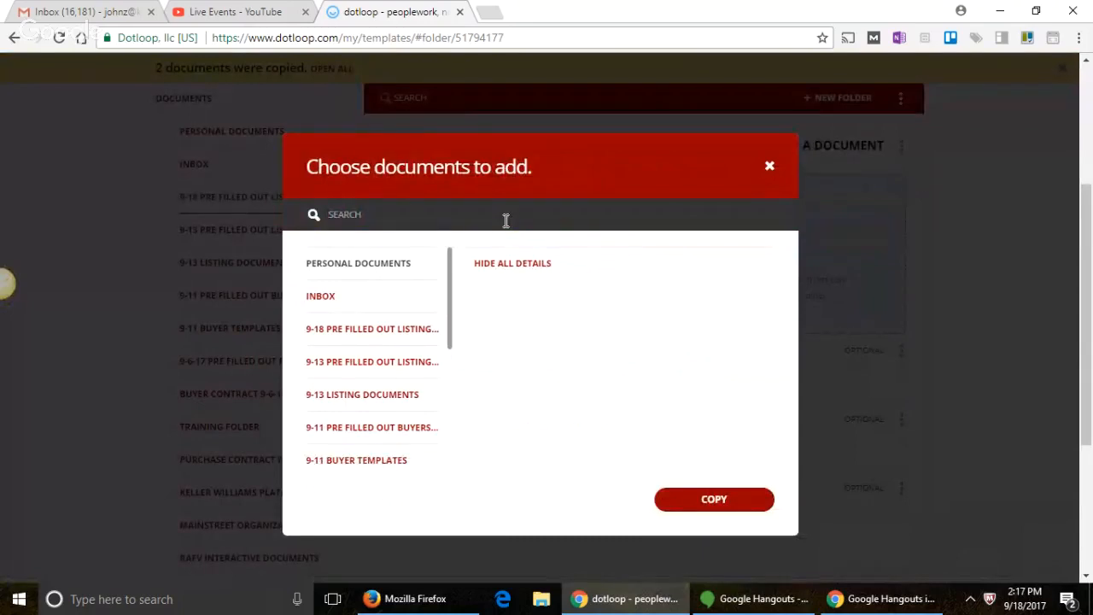
type("lead")
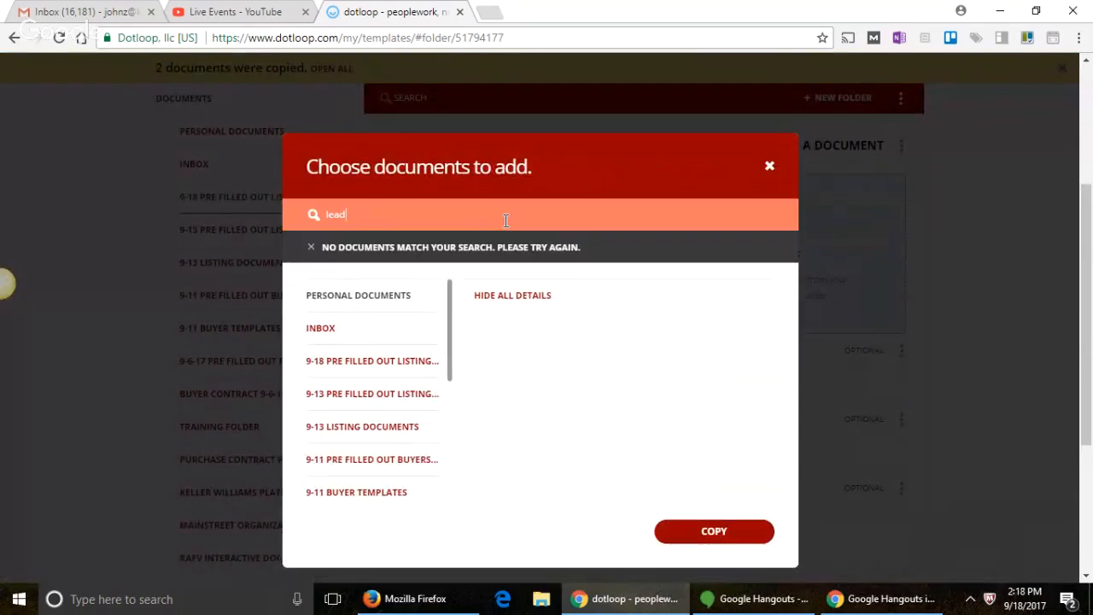
left_click_drag(452, 310, 431, 430)
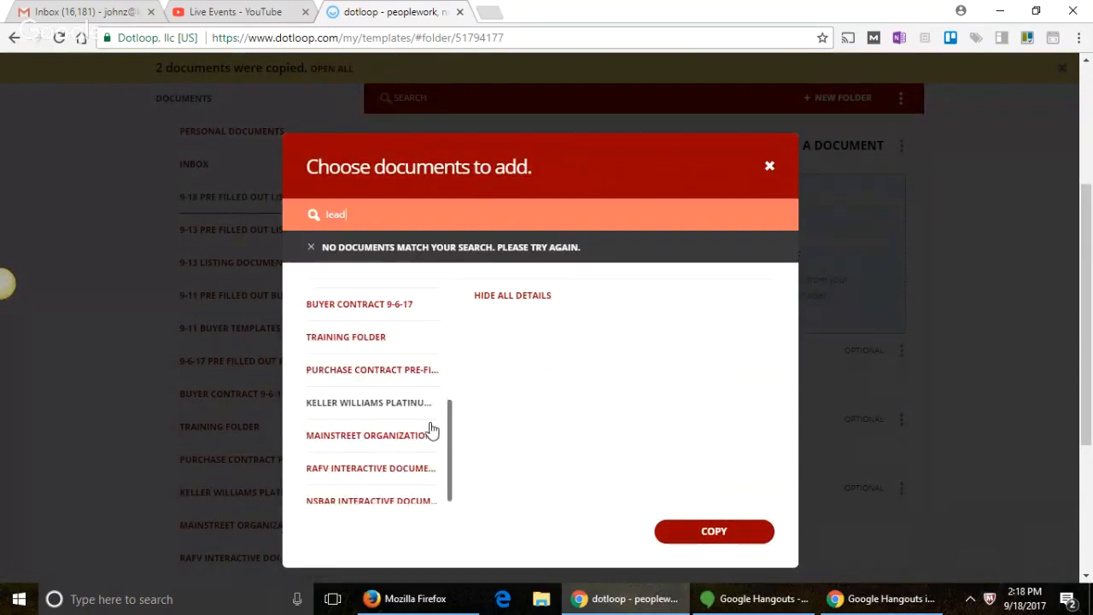
left_click(408, 426)
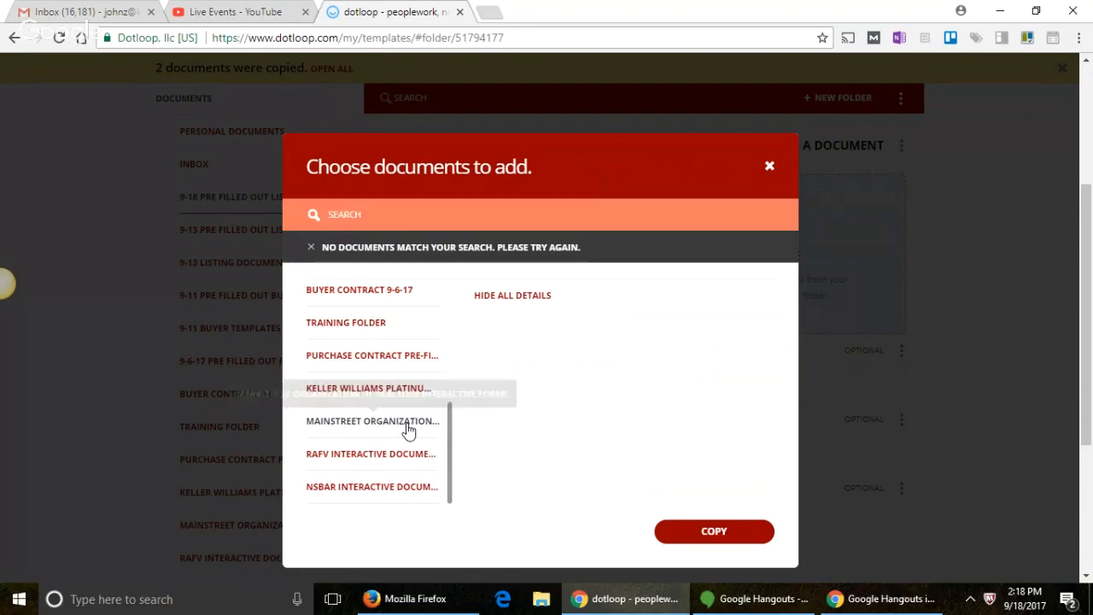
left_click(392, 217)
type("lead")
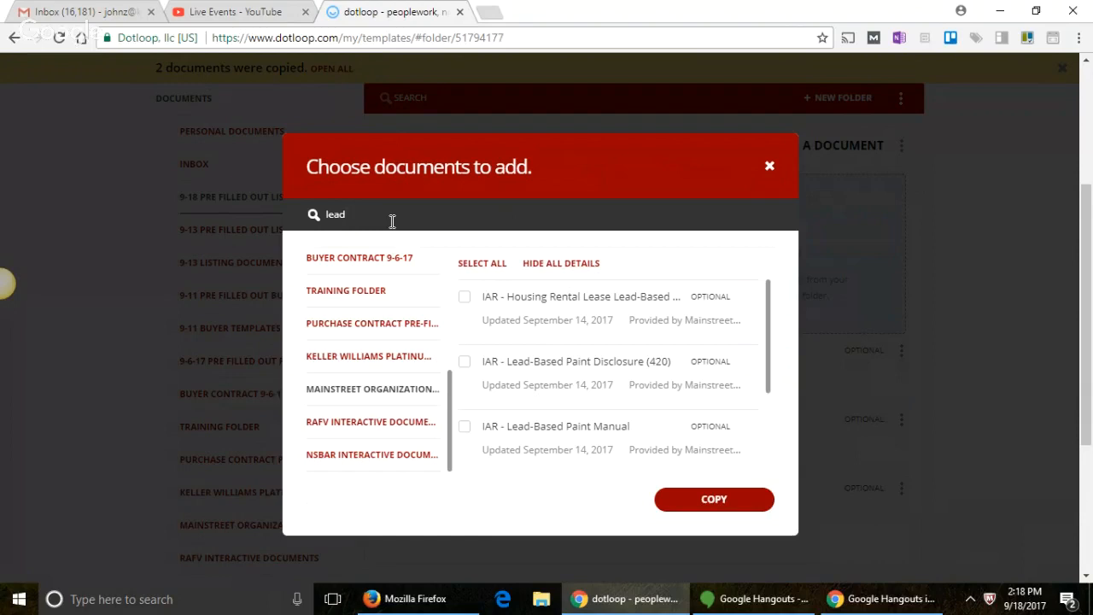
Step: Copy IAR - Lead-Based Paint Disclosure (420) and Lead-Based Paint Manual into the folder, then reopen the chooser
left_click(465, 362)
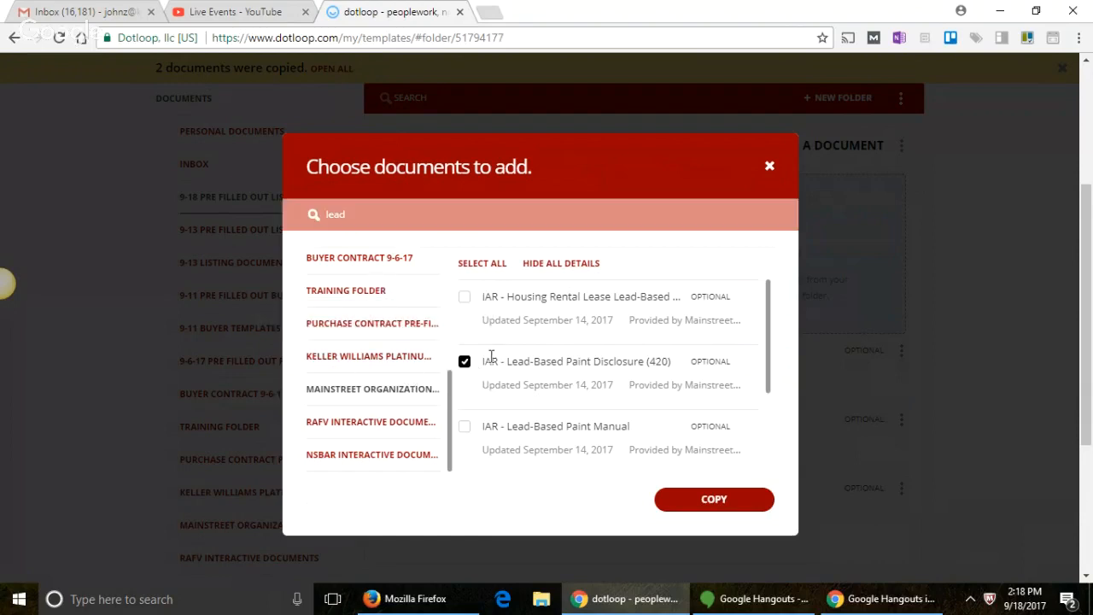
left_click(464, 427)
left_click(675, 503)
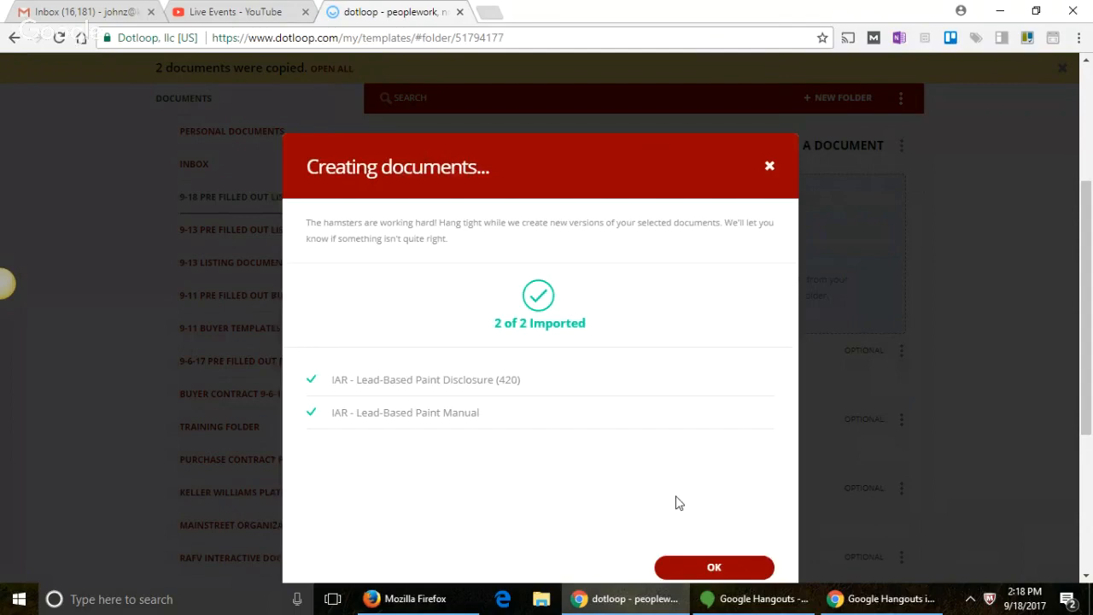
left_click(723, 566)
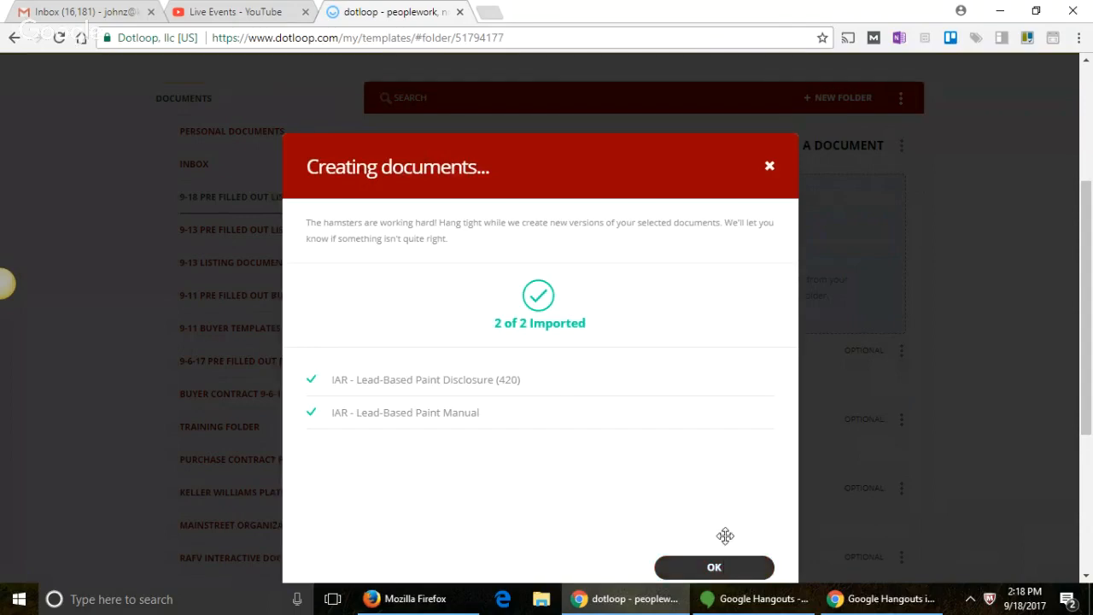
left_click(514, 245)
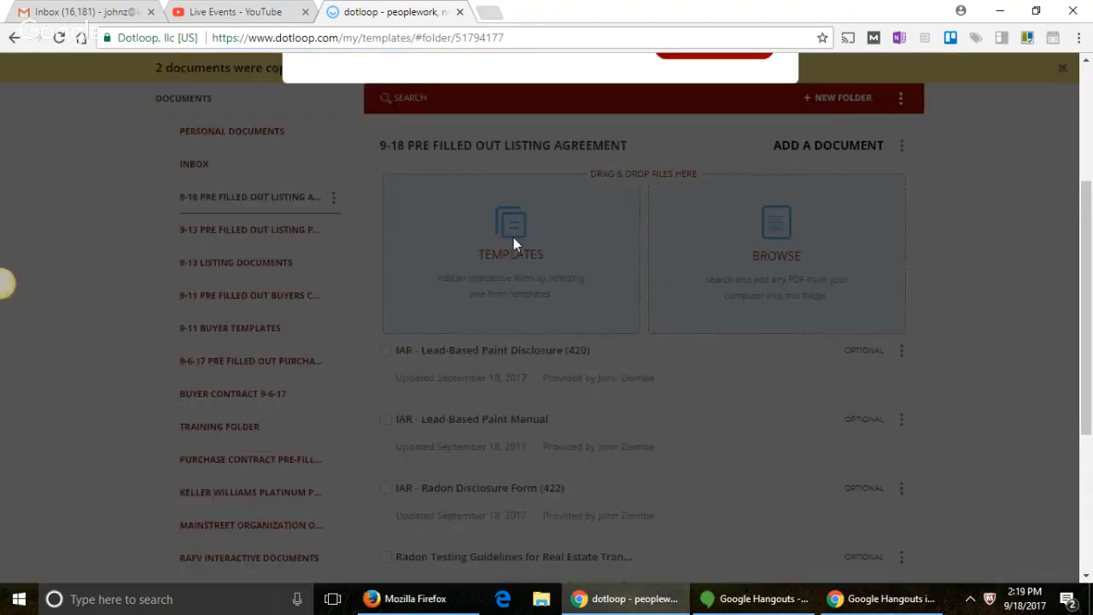
Step: Search the Mainstreet Organization forms for 'real'
left_click(457, 213)
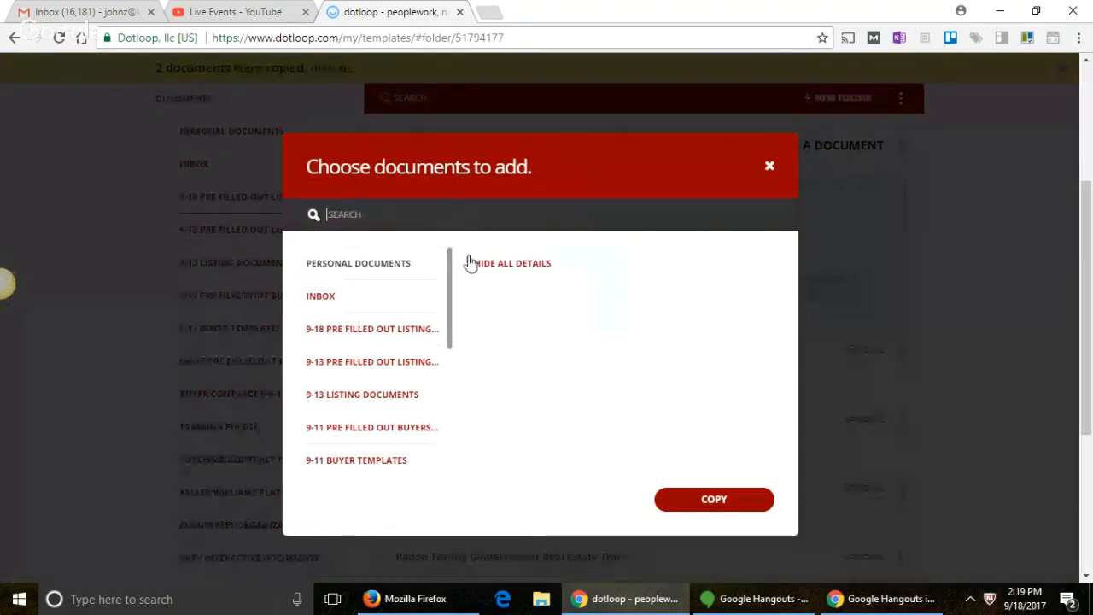
left_click_drag(449, 262, 451, 397)
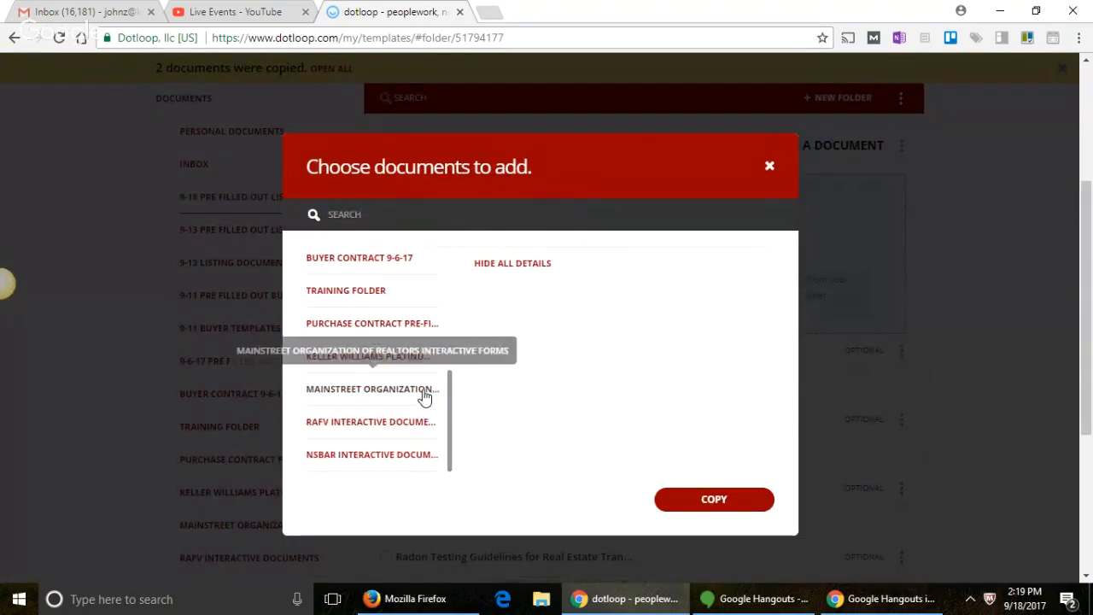
left_click(425, 398)
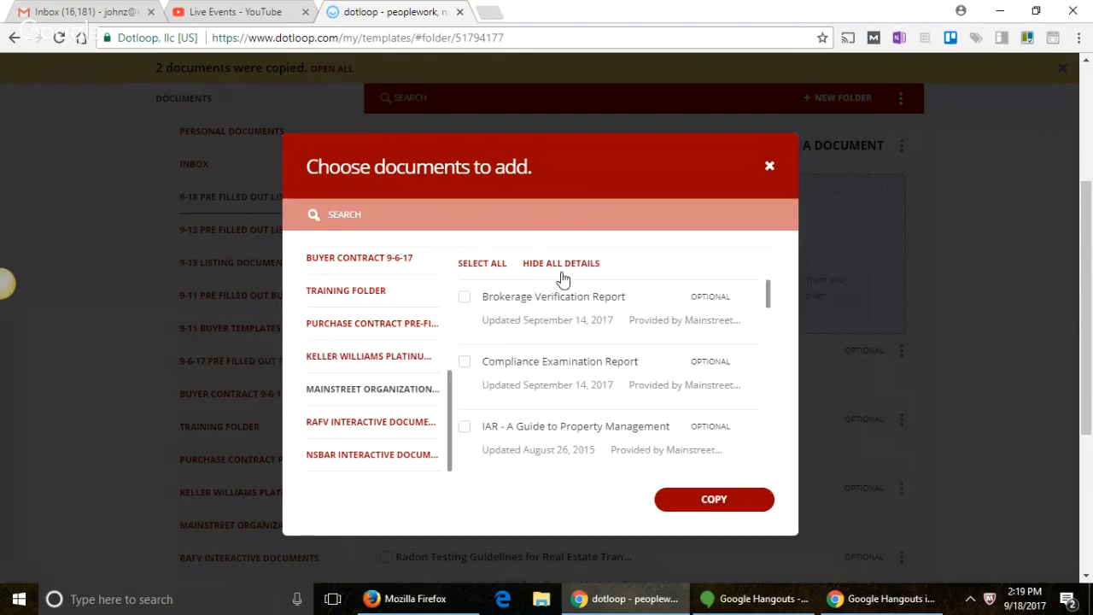
left_click(544, 214)
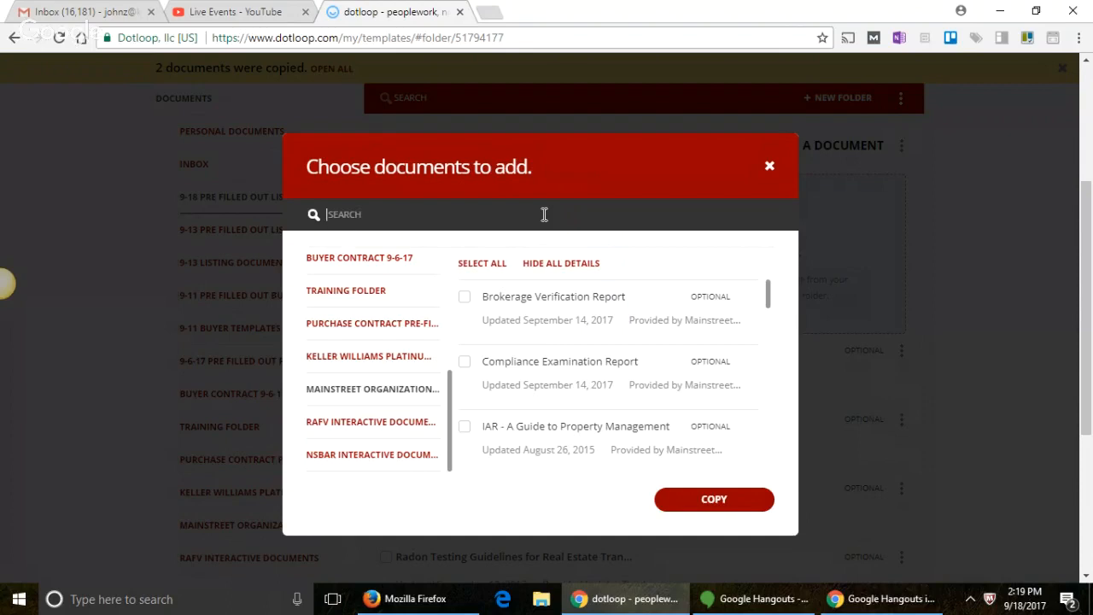
type("real")
key("Return")
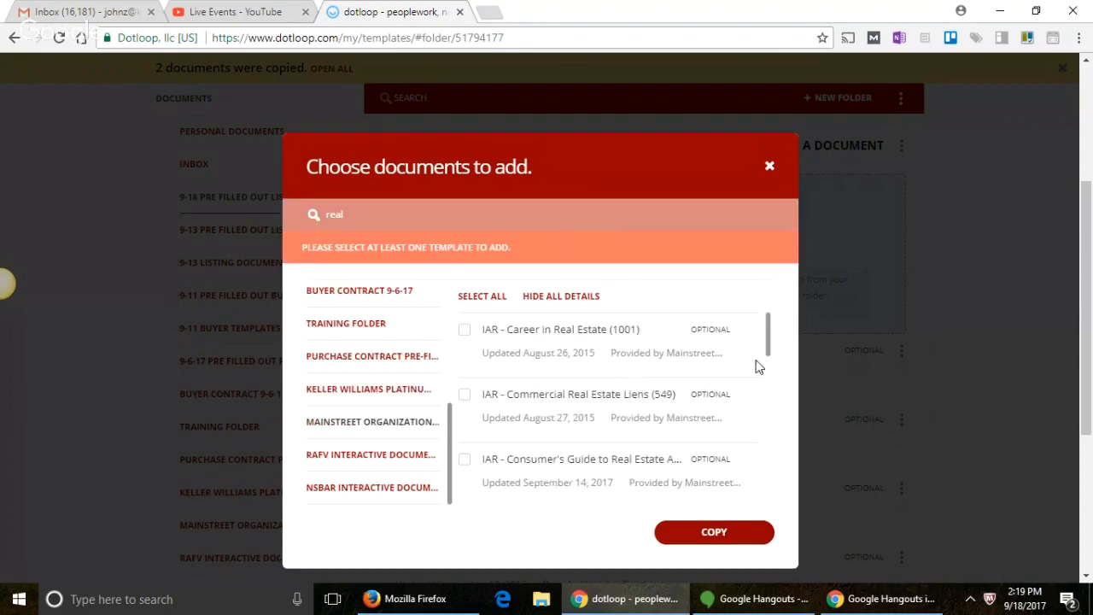
Step: Scroll through the 'real' results, then open the NSBAR Interactive Documents folder
left_click_drag(768, 342, 737, 500)
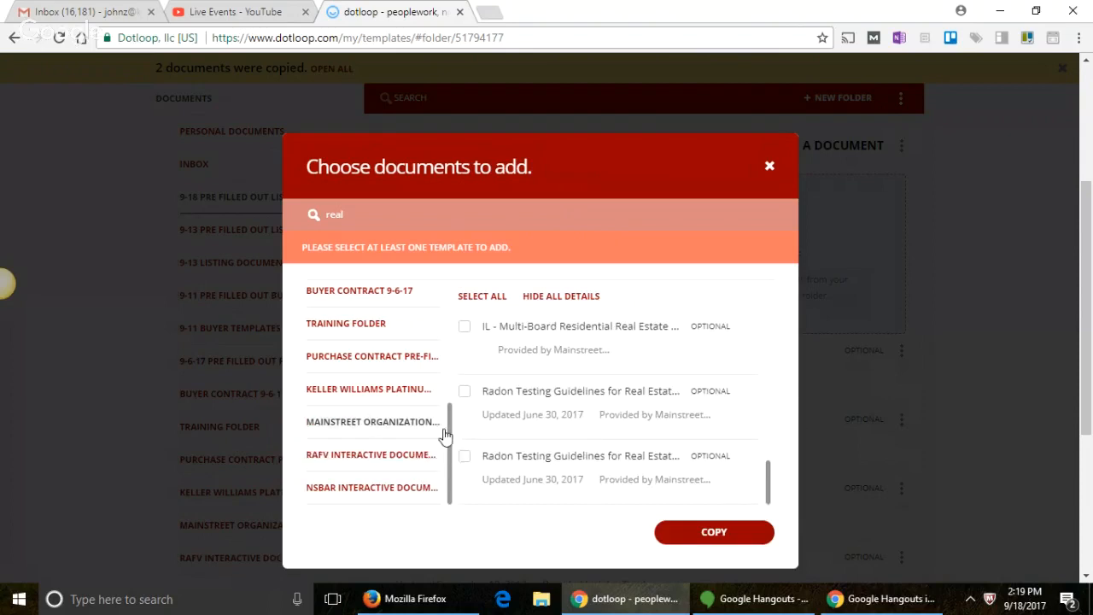
scroll(451, 478, "up", 1)
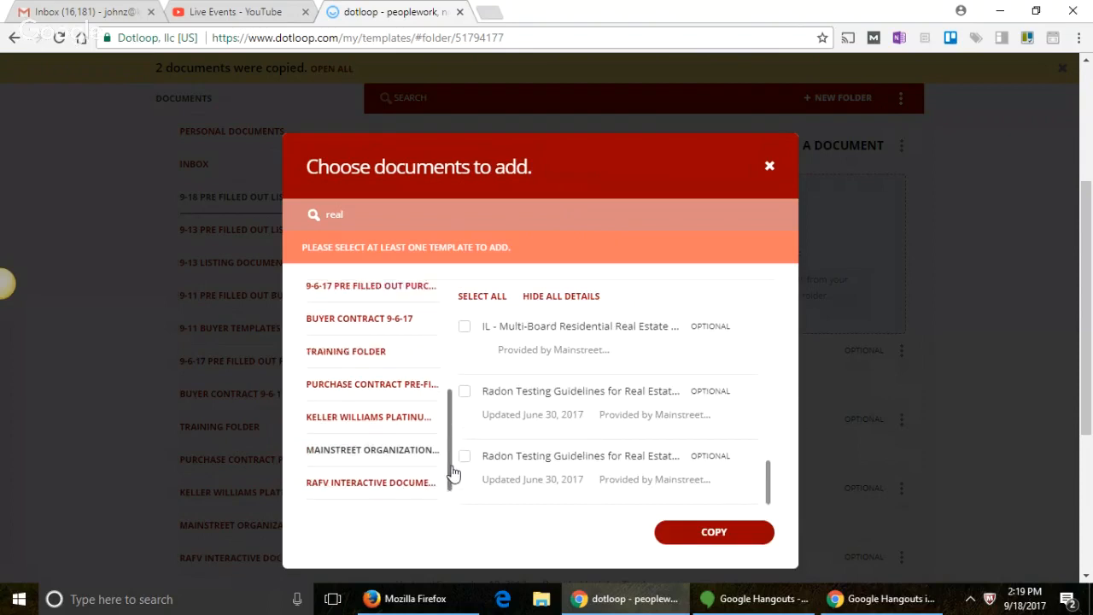
scroll(449, 480, "down", 1)
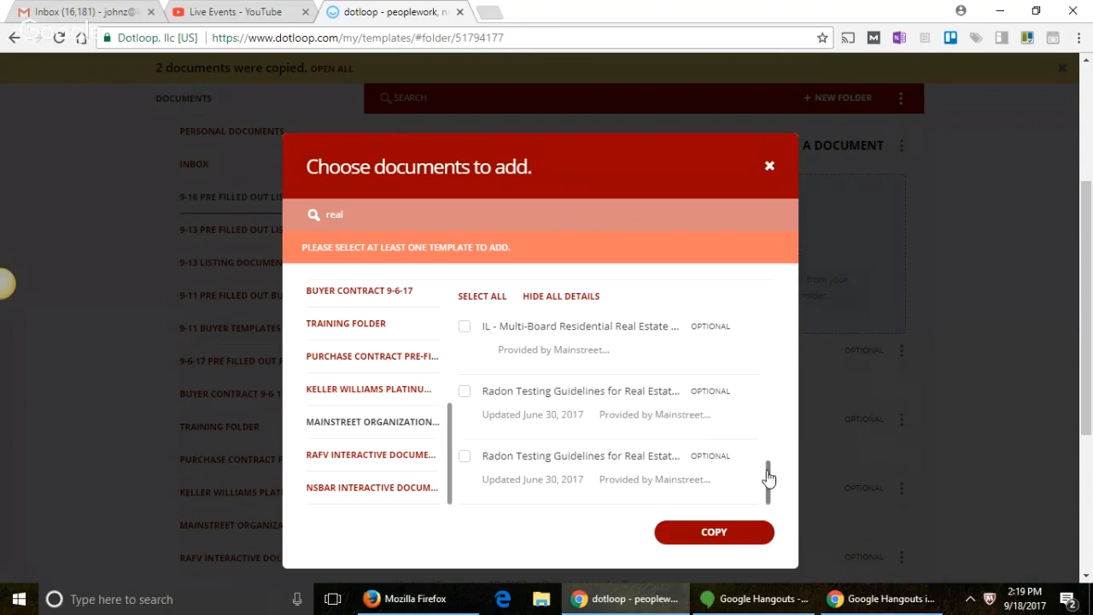
left_click_drag(771, 481, 768, 333)
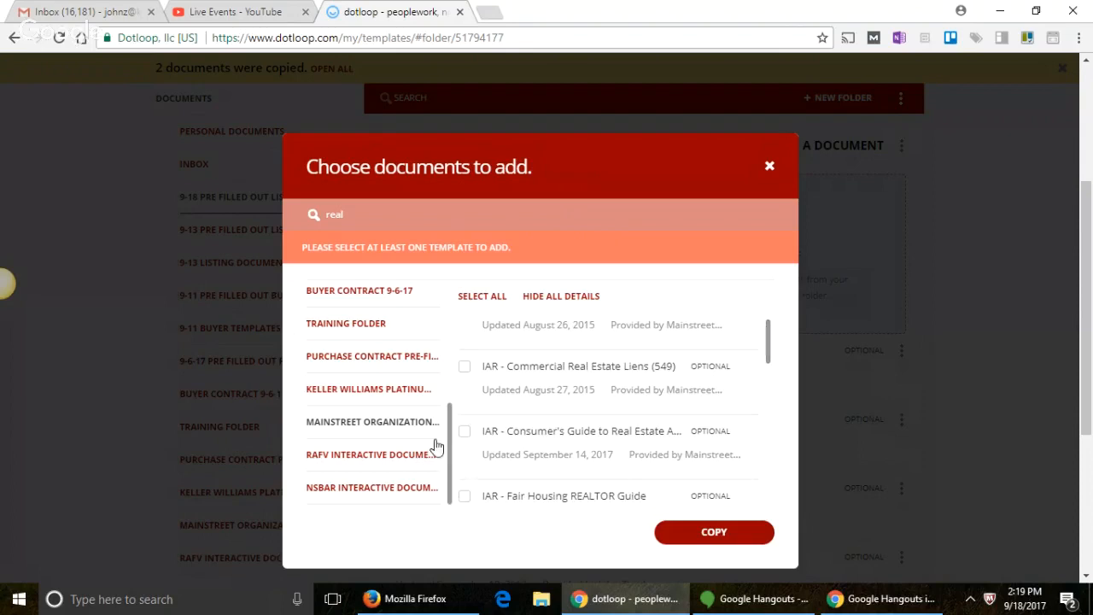
left_click(397, 494)
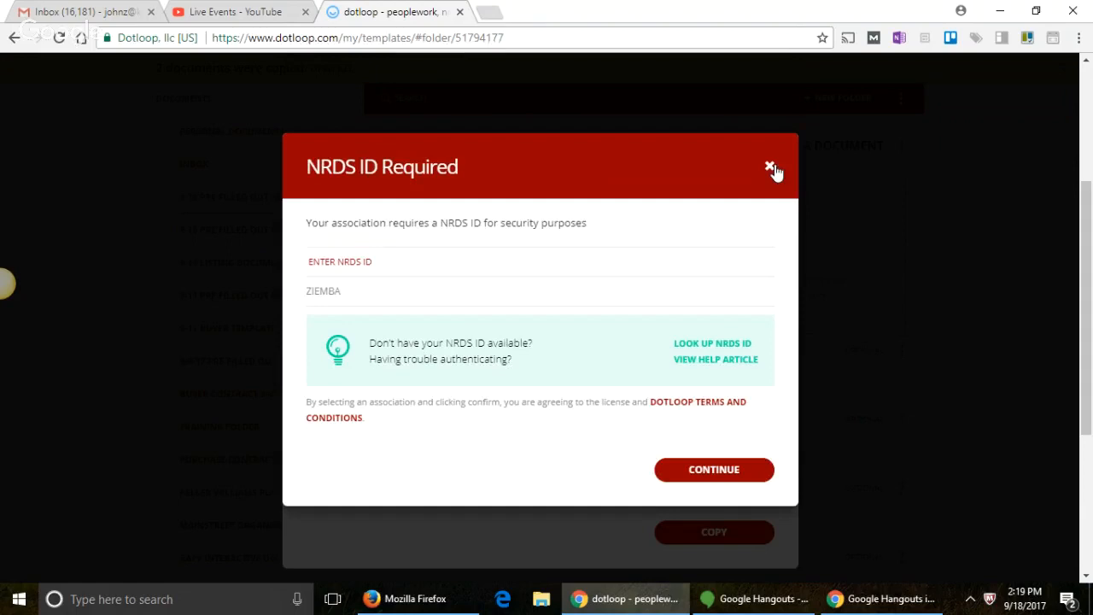
Step: Dismiss the NRDS ID prompt and search the RAFV interactive documents for 'real'
left_click(769, 167)
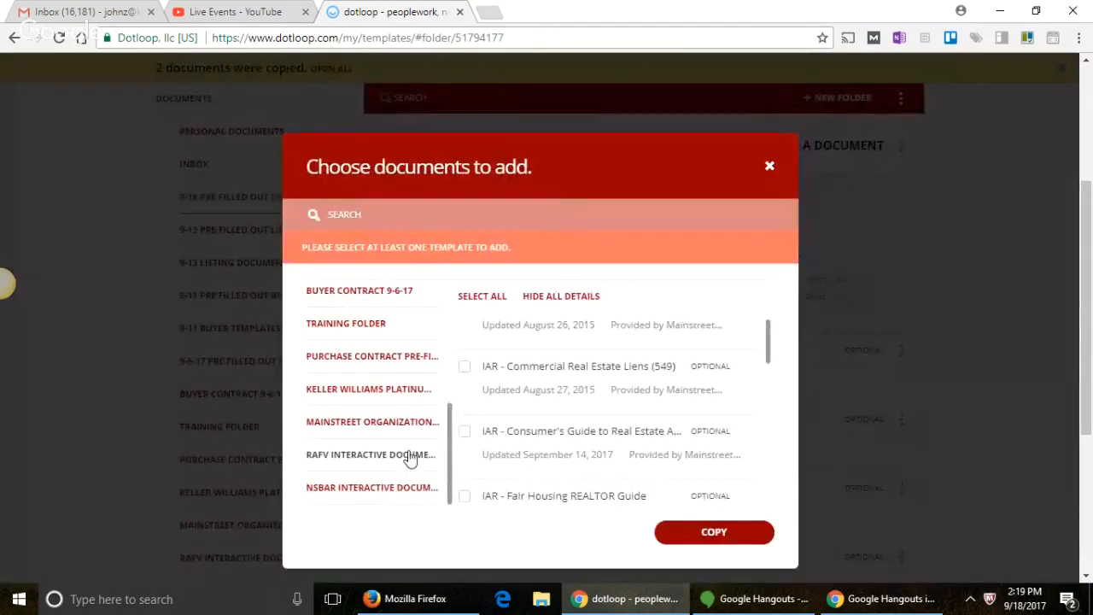
left_click(410, 459)
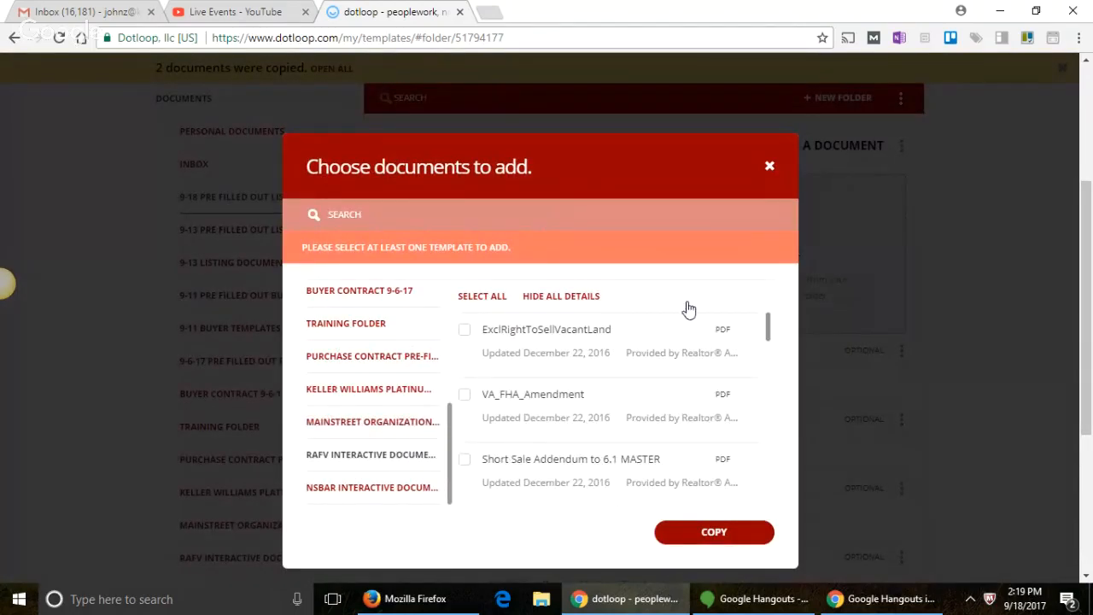
left_click(608, 221)
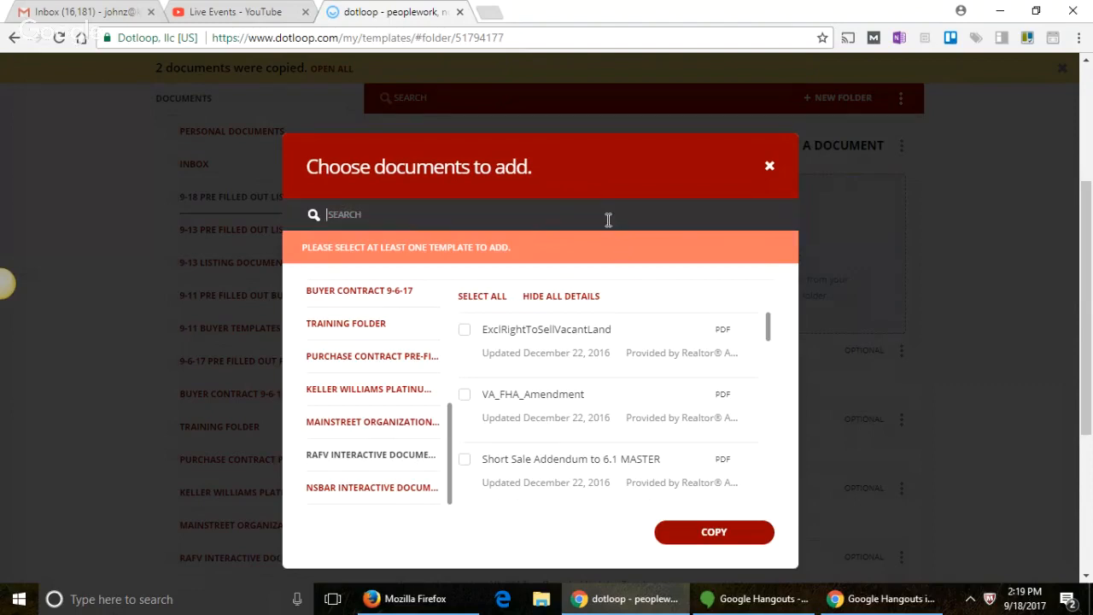
type("real")
key("Return")
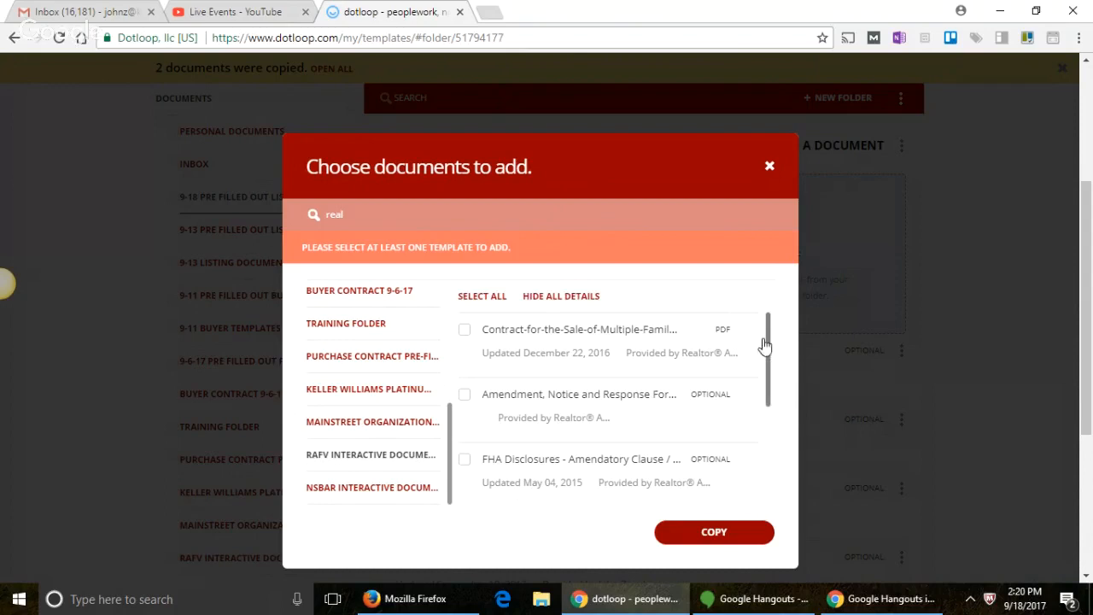
Step: Change the search to 'property' and show the Keller Williams Platinum Partners documents
left_click_drag(771, 361, 745, 468)
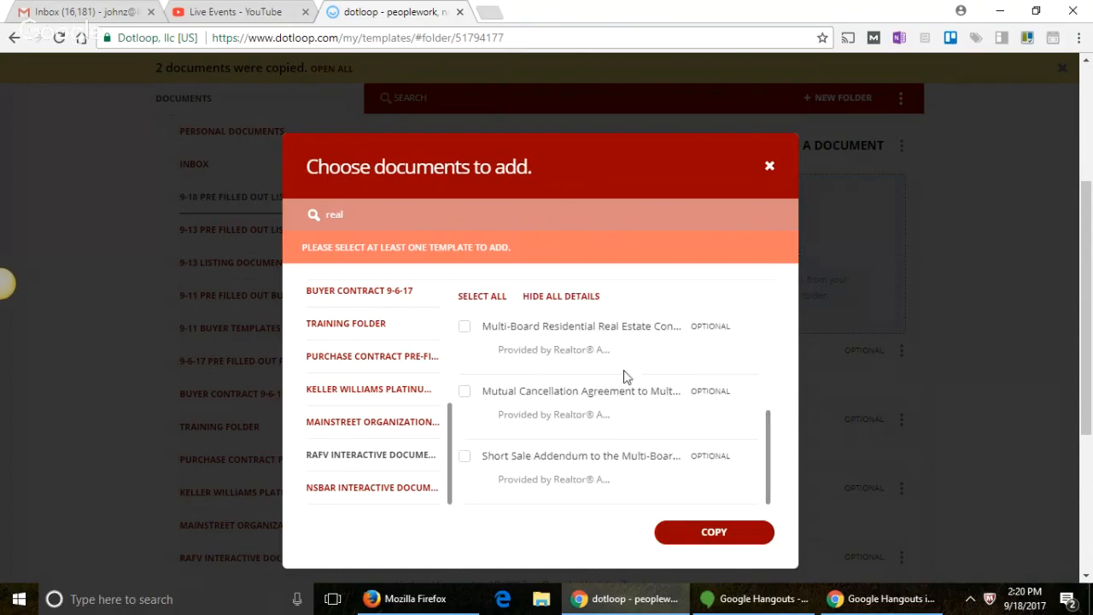
double_click(385, 216)
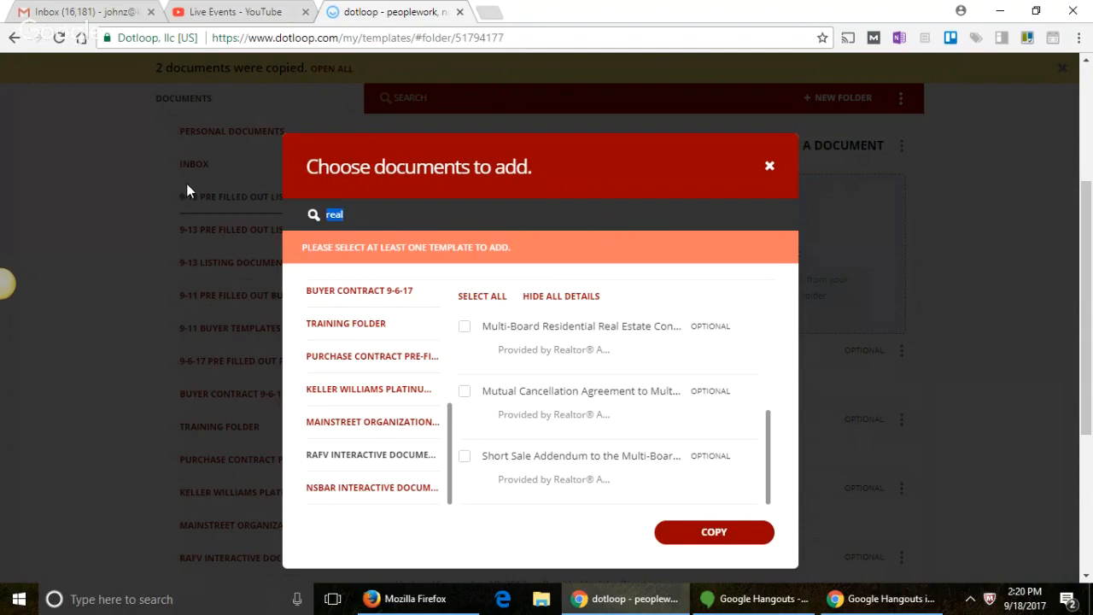
type("property")
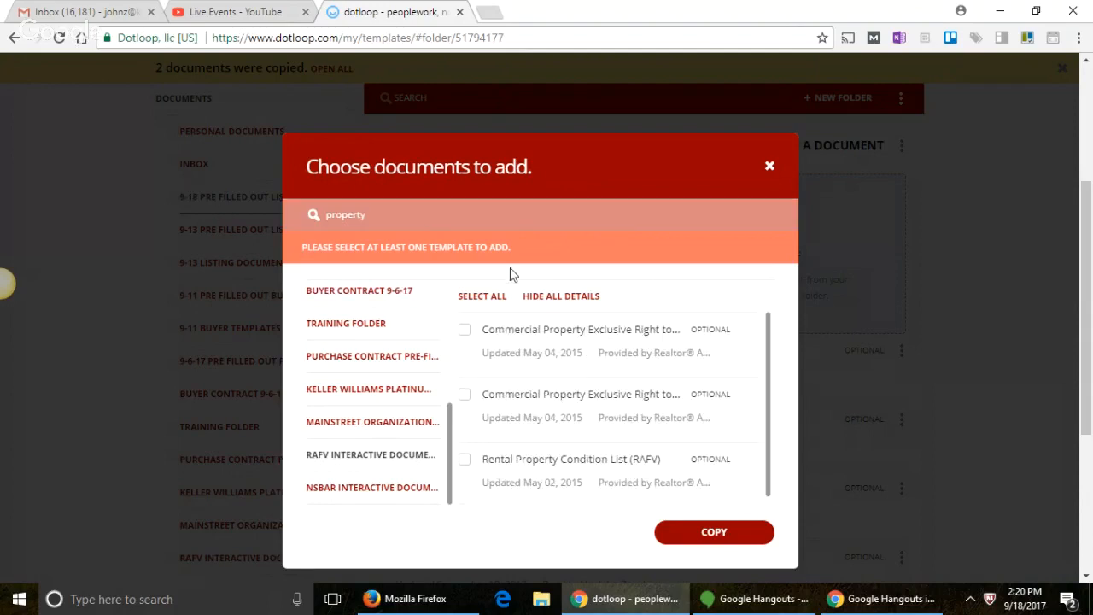
left_click(386, 216)
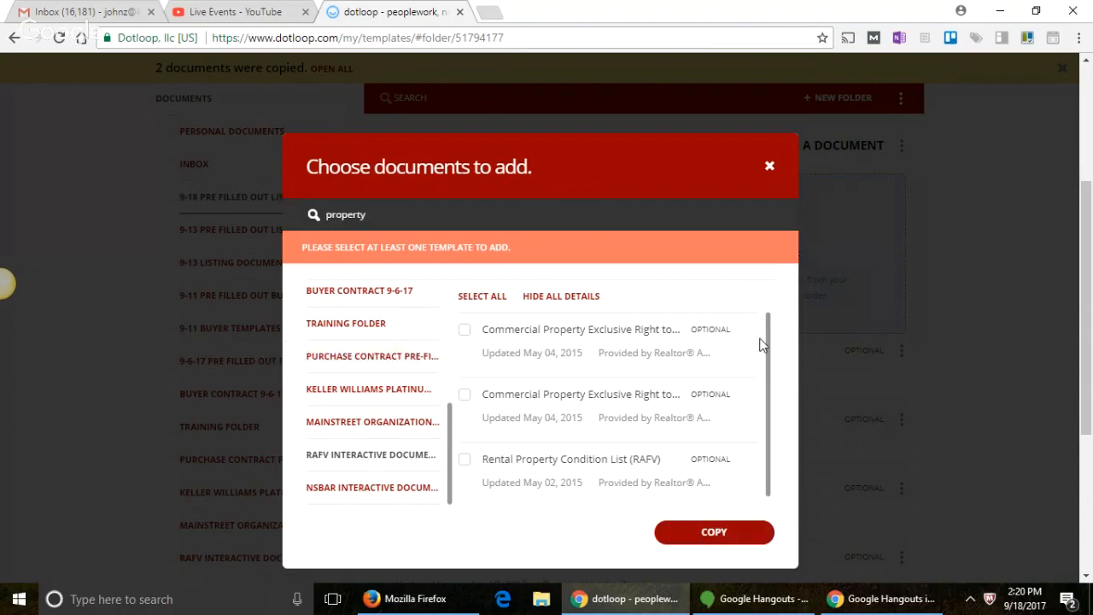
left_click_drag(768, 350, 772, 394)
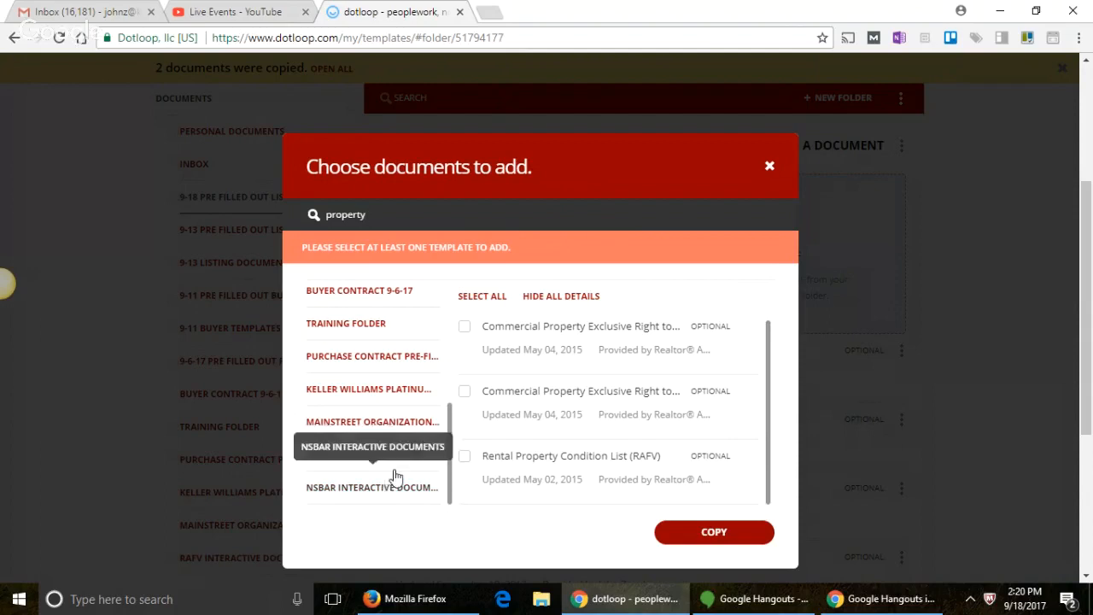
left_click_drag(451, 450, 449, 441)
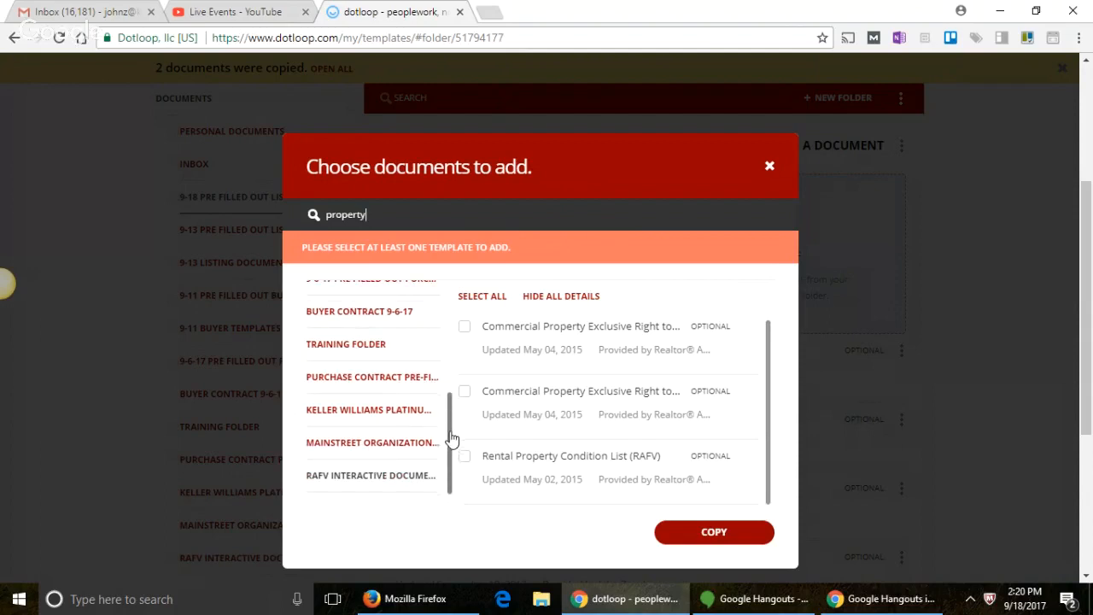
left_click(395, 415)
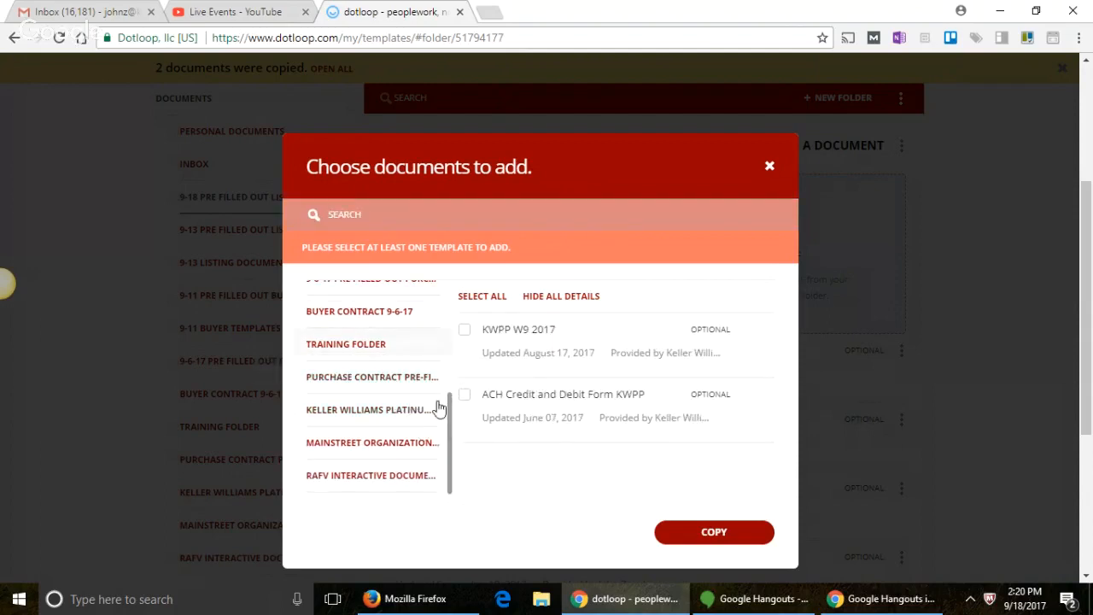
mouse_move(447, 419)
left_mouse_down()
mouse_move(451, 347)
mouse_move(460, 424)
left_mouse_up()
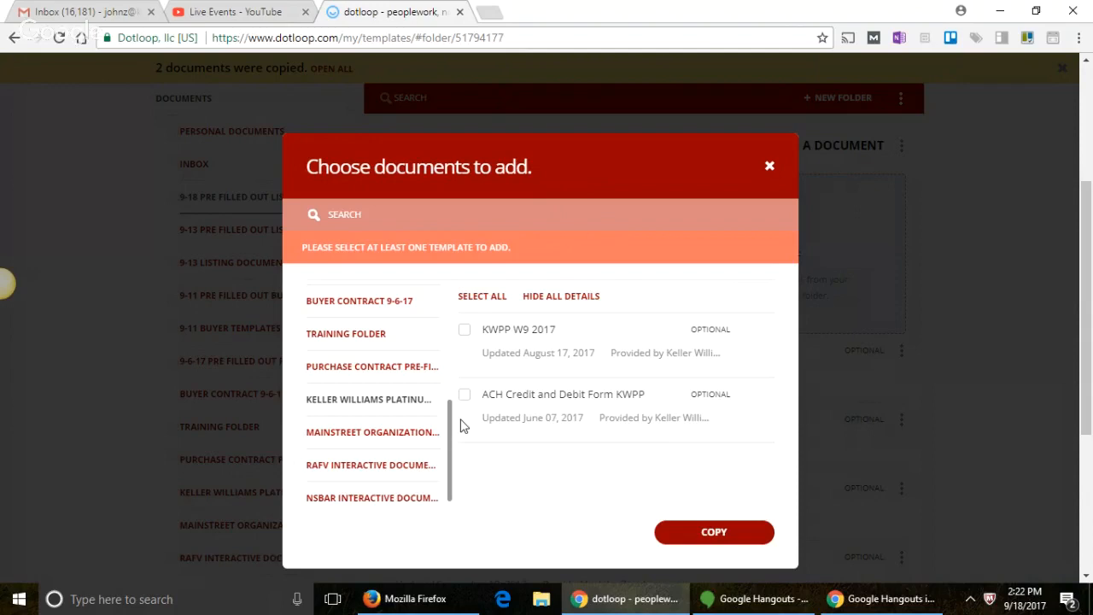
Step: Close the Choose documents dialog without copying and scroll back to the top of the folder
left_click(769, 167)
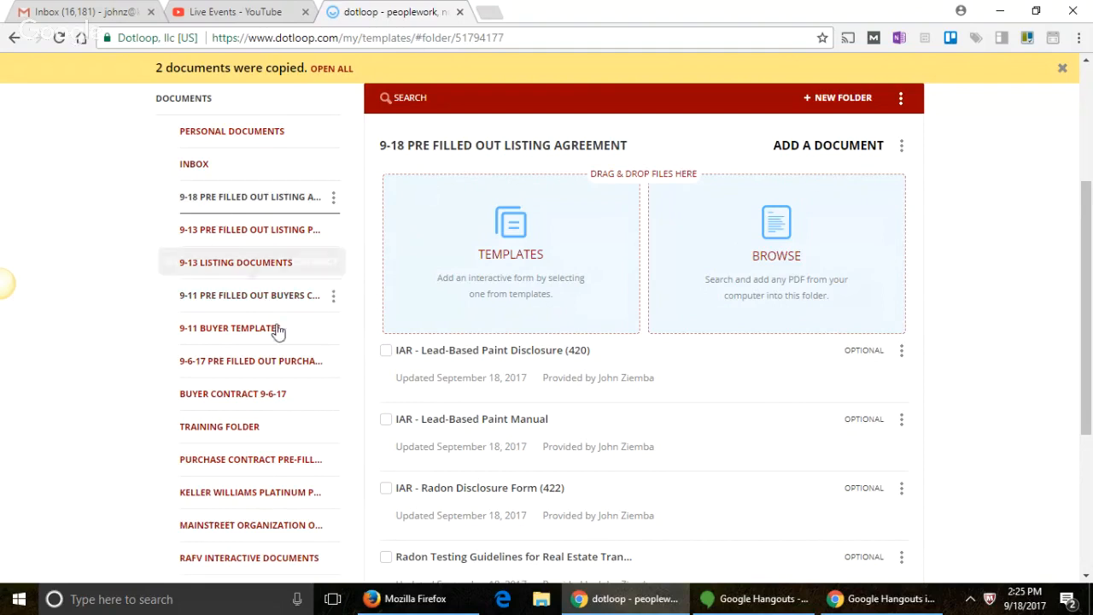
scroll(285, 119, "up", 2)
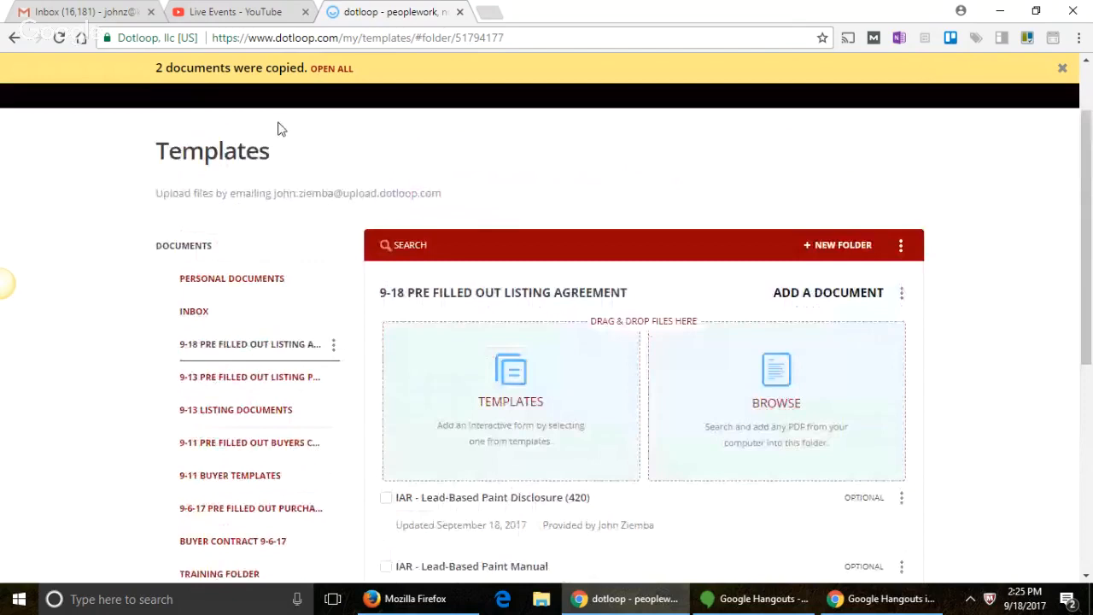
Step: Copy the Brokerage Verification Report from the Mainstreet Organization of Realtors templates into the folder
left_click(204, 264)
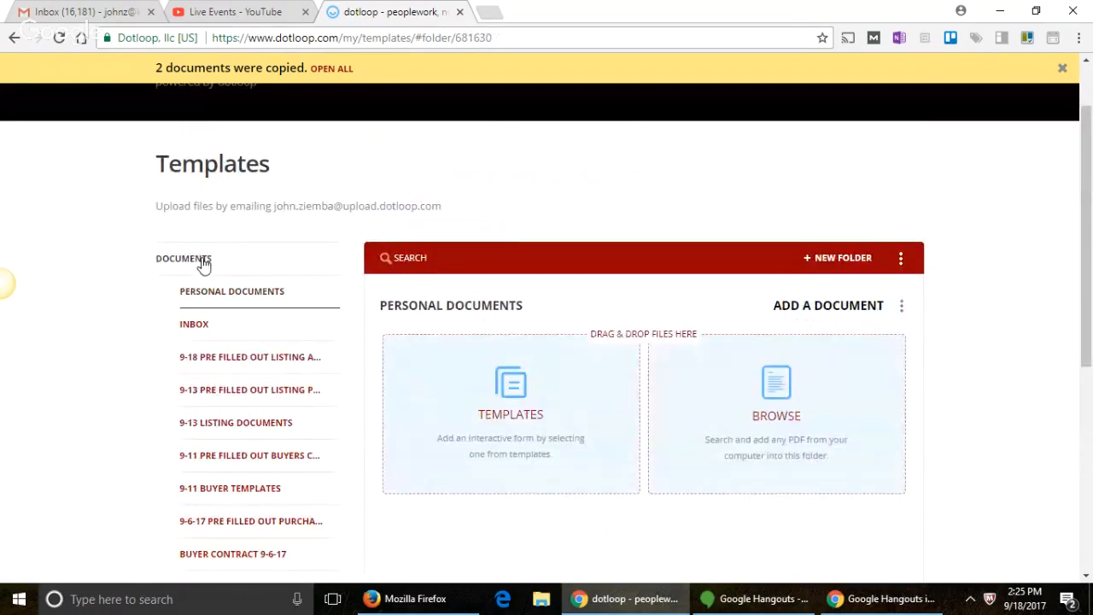
scroll(205, 267, "down", 1)
scroll(539, 312, "down", 1)
left_click(538, 308)
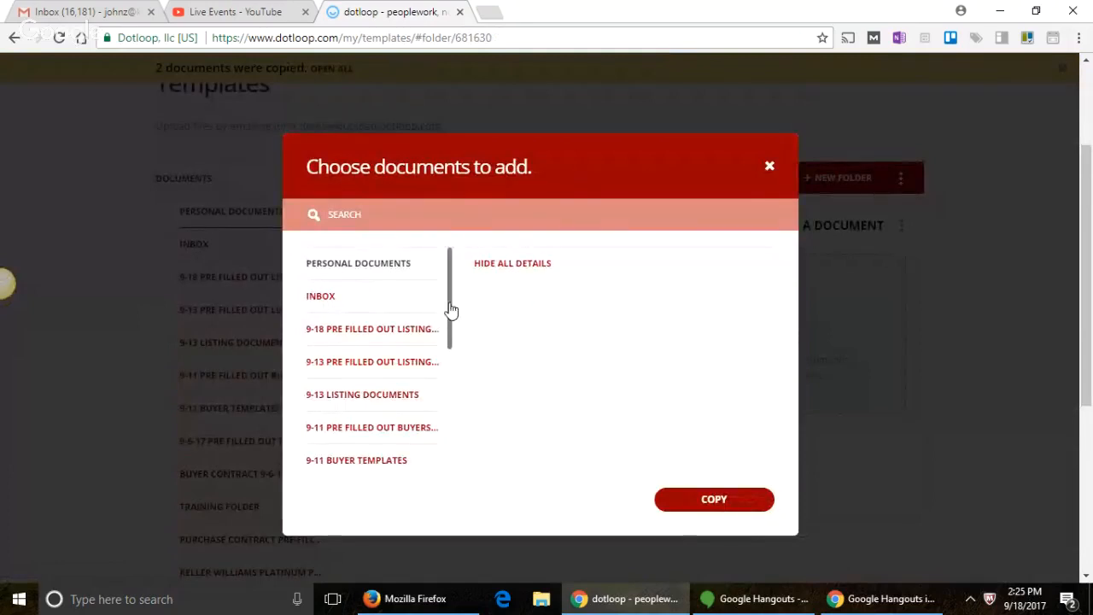
left_click_drag(449, 310, 446, 429)
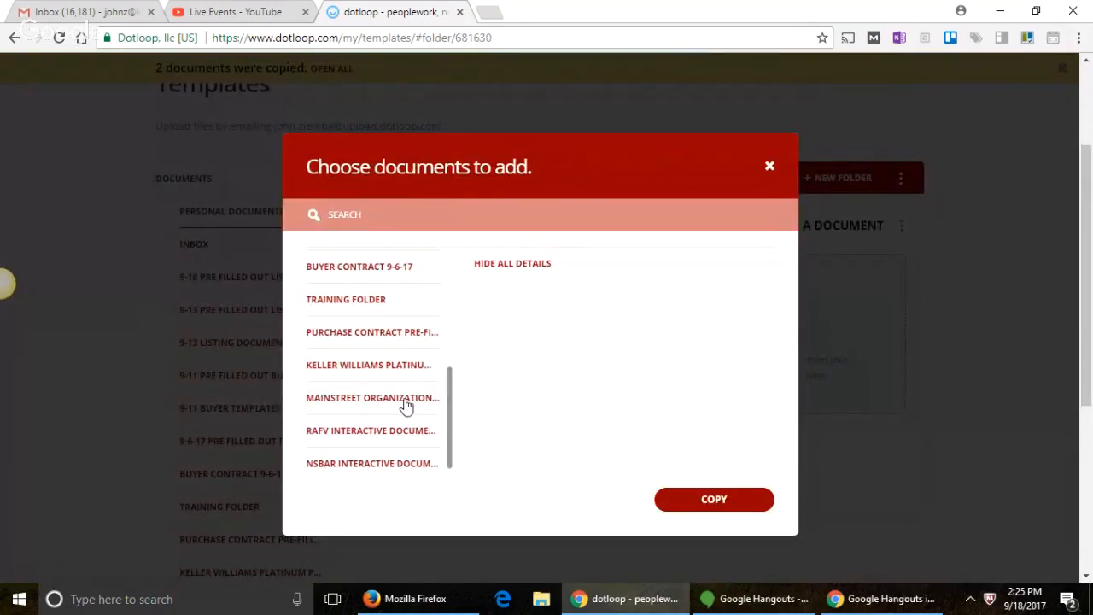
left_click(406, 404)
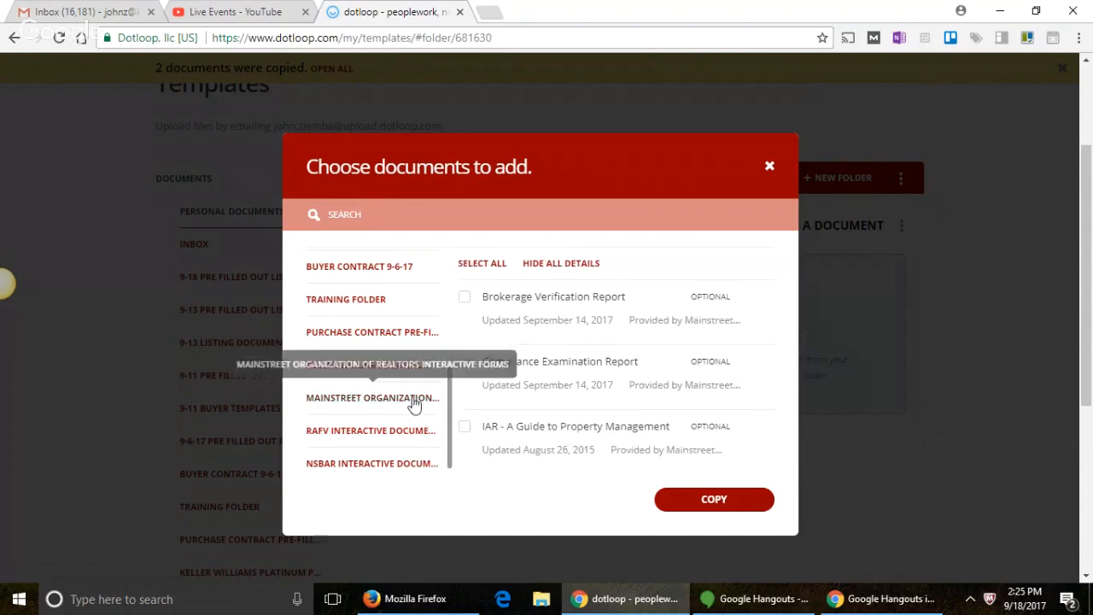
left_click(465, 297)
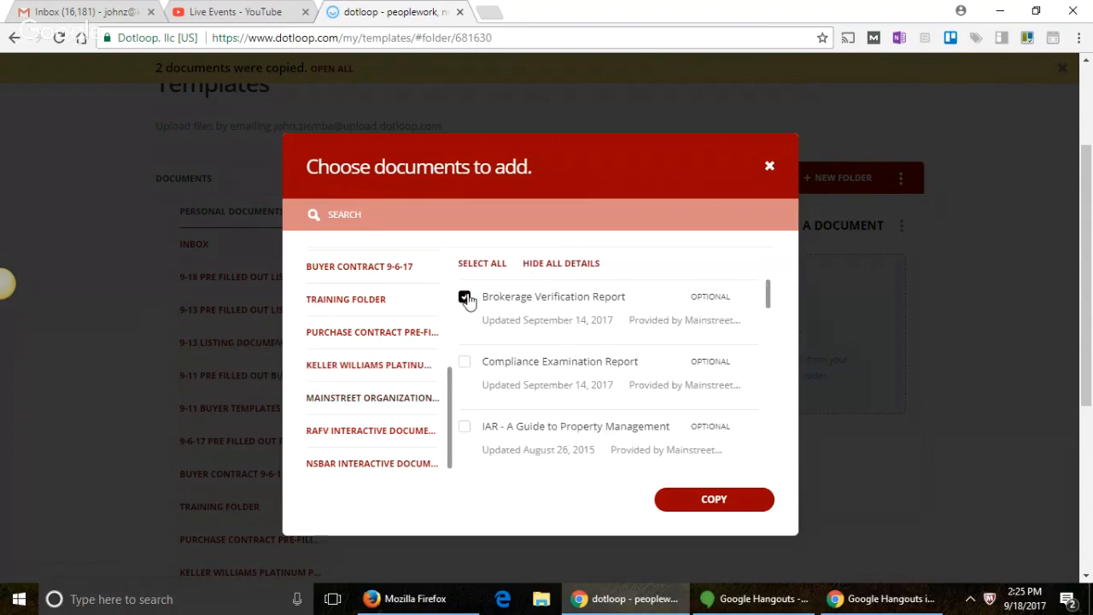
left_click(713, 500)
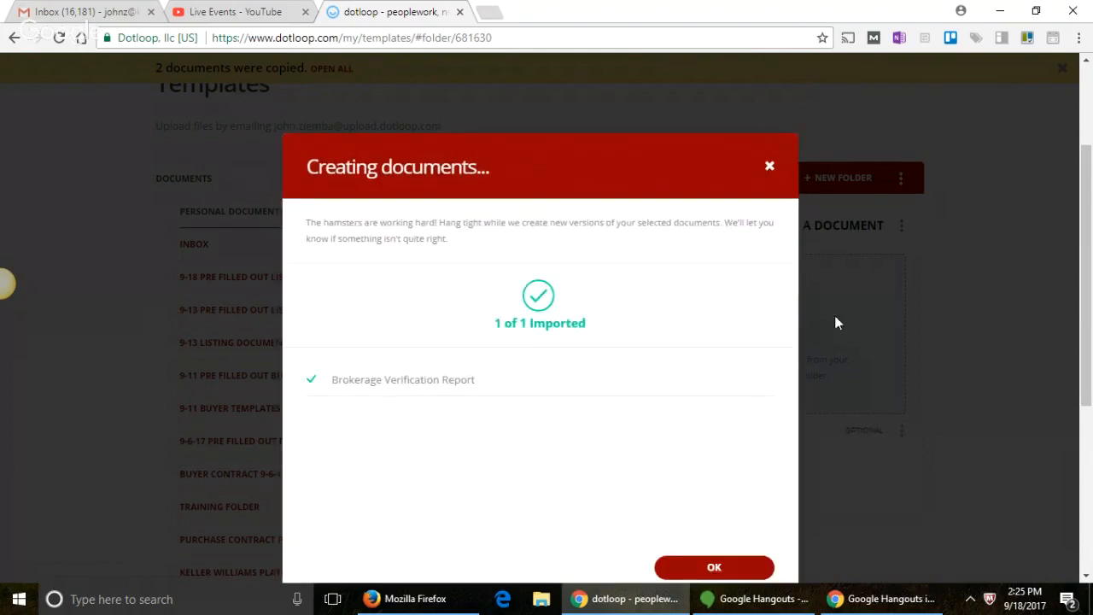
Step: Dismiss the import confirmation and scroll the Personal Documents list showing the Brokerage Verification Report
left_click(769, 167)
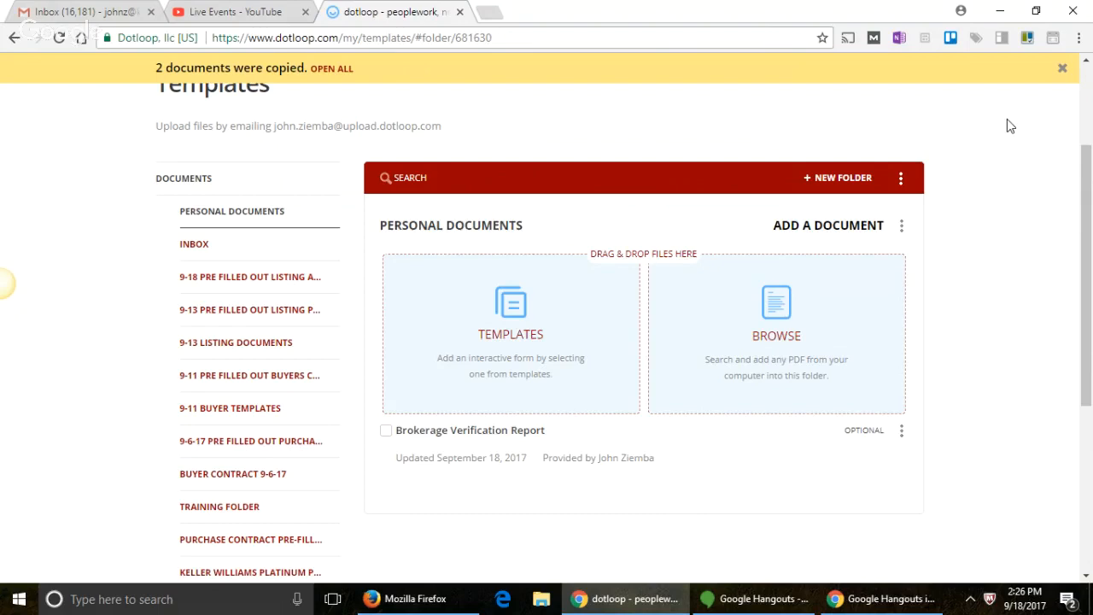
scroll(1007, 177, "down", 3)
scroll(987, 174, "up", 2)
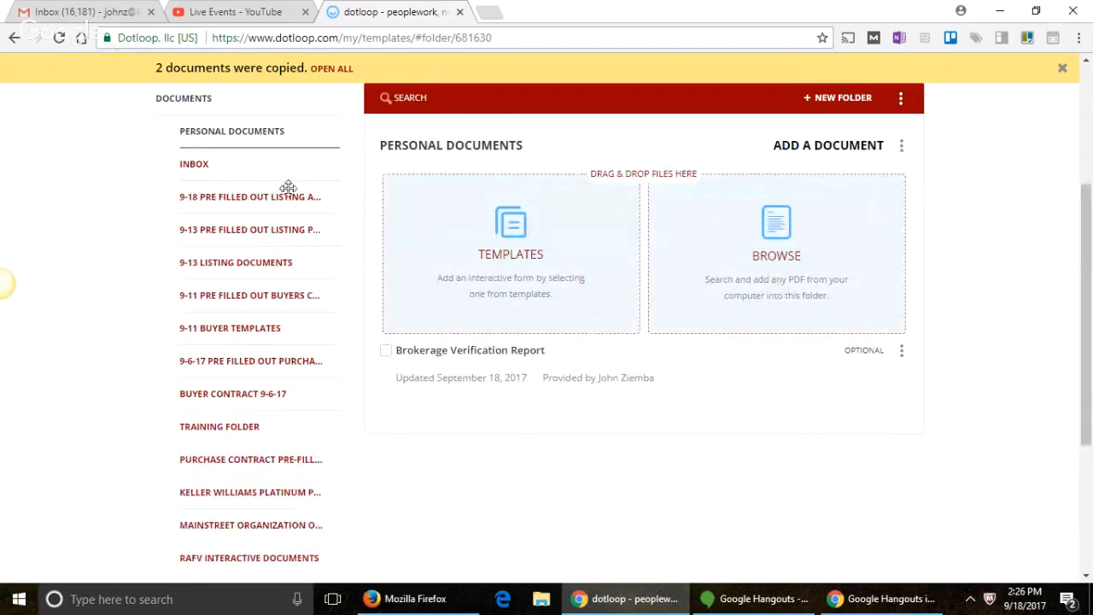
Step: In the 9-18 folder, move the Exclusive Right to Sell agreement to the top and Lead-Based Paint Manual below the Radon form
left_click(251, 201)
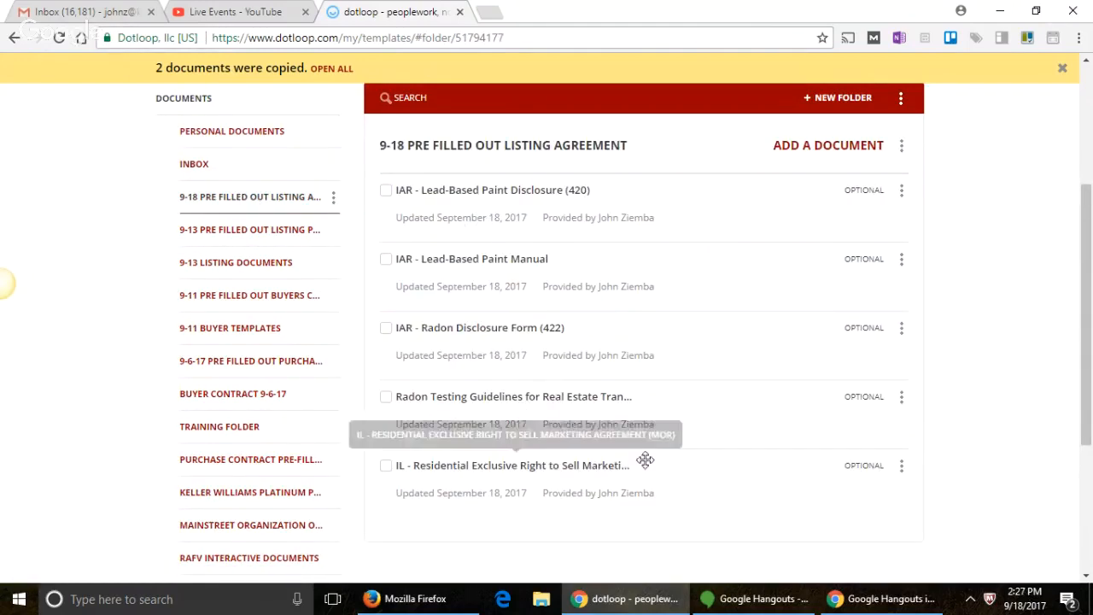
left_click_drag(711, 483, 689, 225)
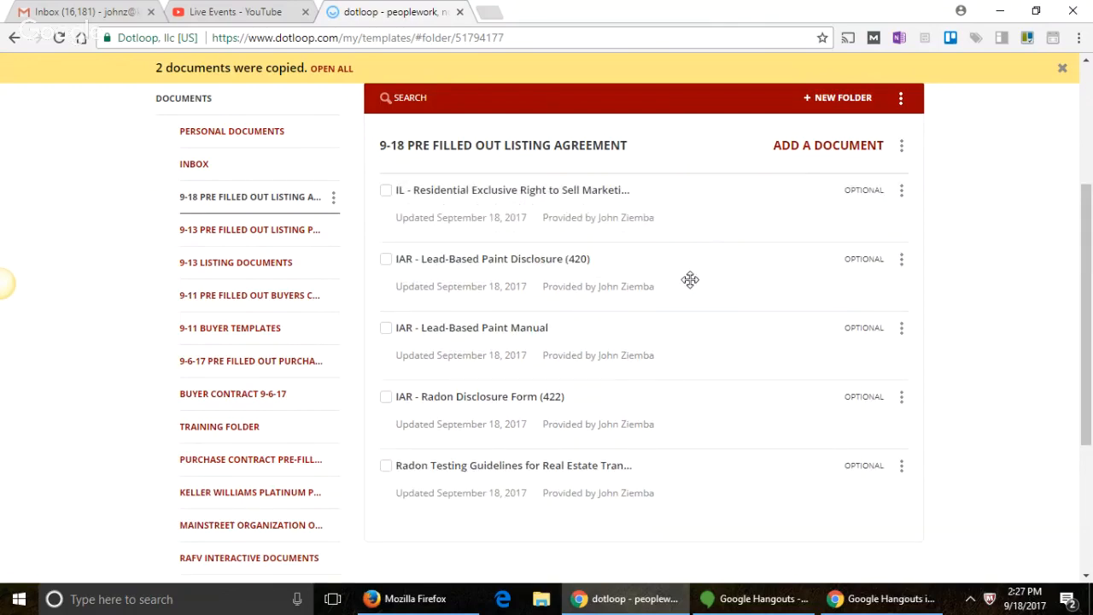
left_click_drag(666, 342, 673, 505)
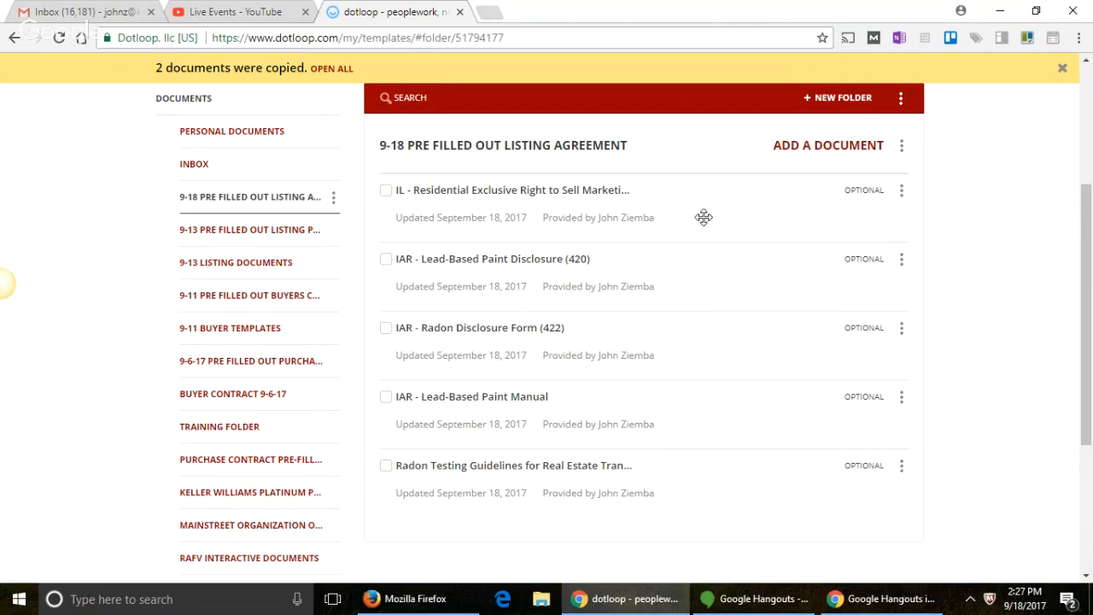
mouse_move(710, 225)
left_mouse_down()
mouse_move(710, 237)
mouse_move(693, 226)
mouse_move(690, 258)
mouse_move(688, 205)
left_mouse_up()
Step: Open the IL - Residential Exclusive Right to Sell Marketing Agreement from the 9-18 folder
left_click(535, 196)
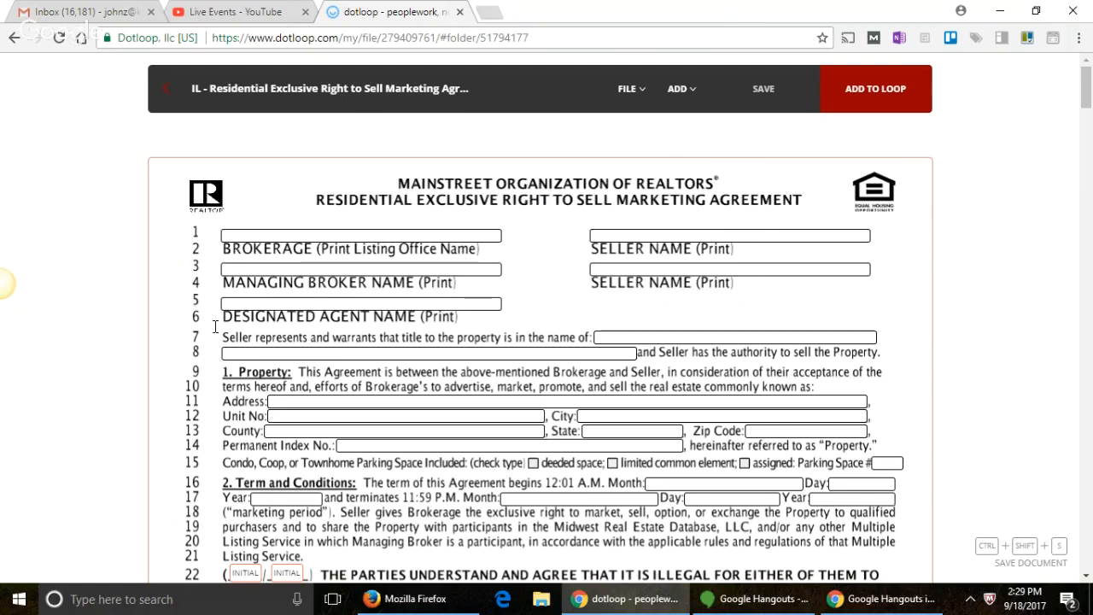
Step: Enter Keller Williams Preferred Realty as the brokerage, then the managing broker's full name
left_click(279, 232)
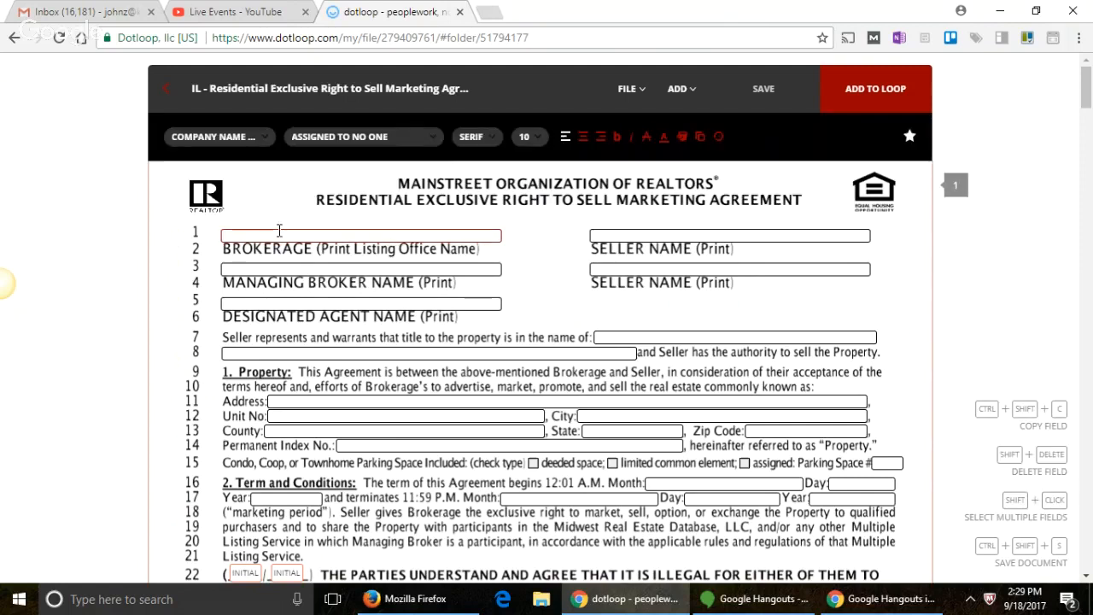
type("Keller")
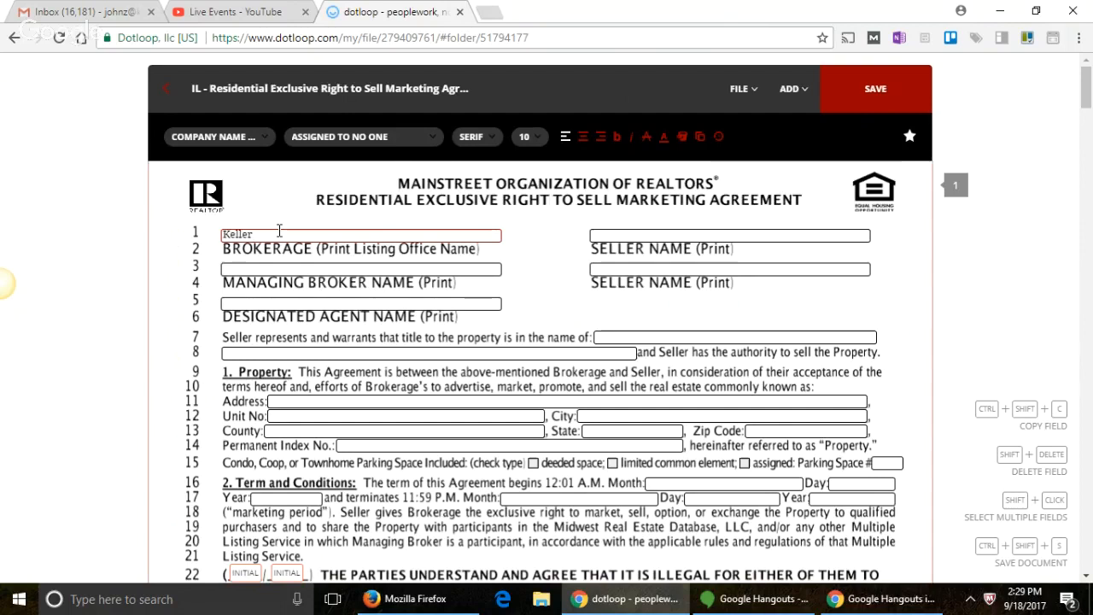
type(" W")
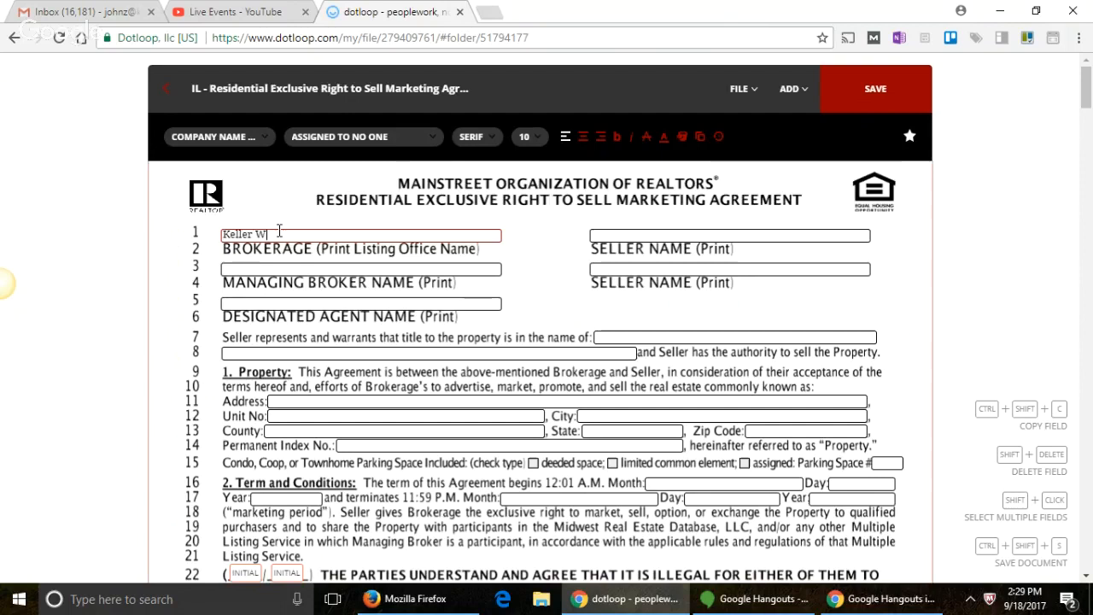
type("illiams Pre")
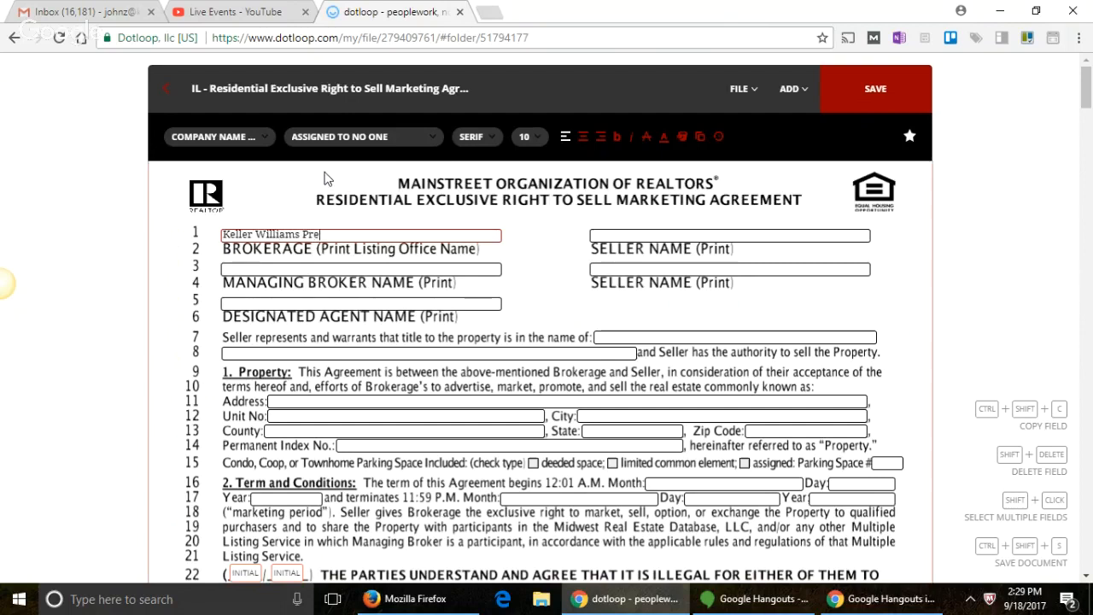
type("ferred Realty")
left_click(278, 268)
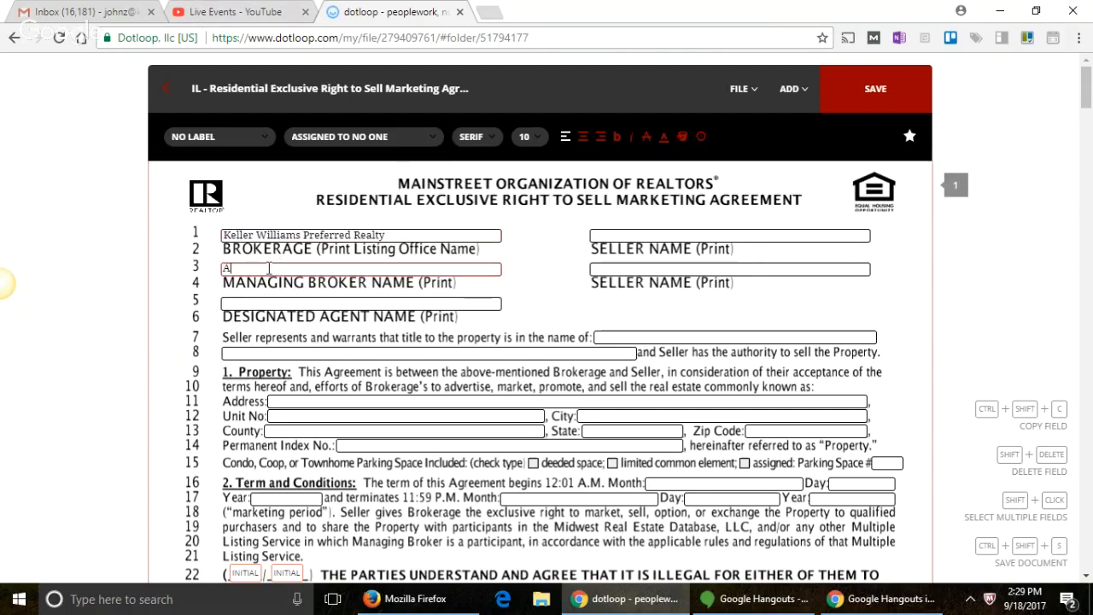
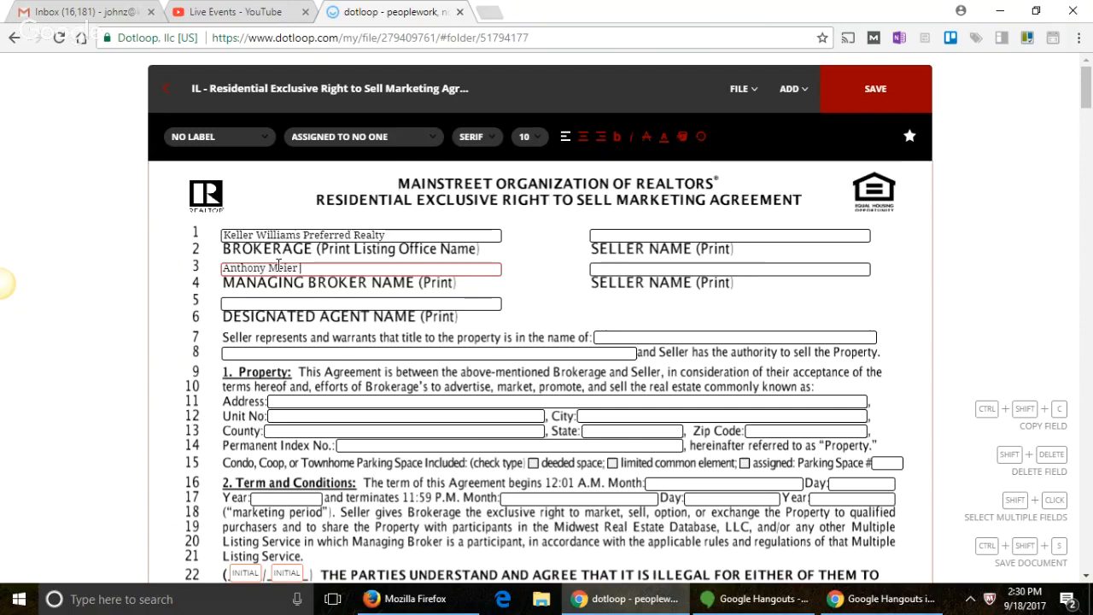
Step: Enter the designated agent's full name in the Designated Agent field, correcting typos
left_click(275, 300)
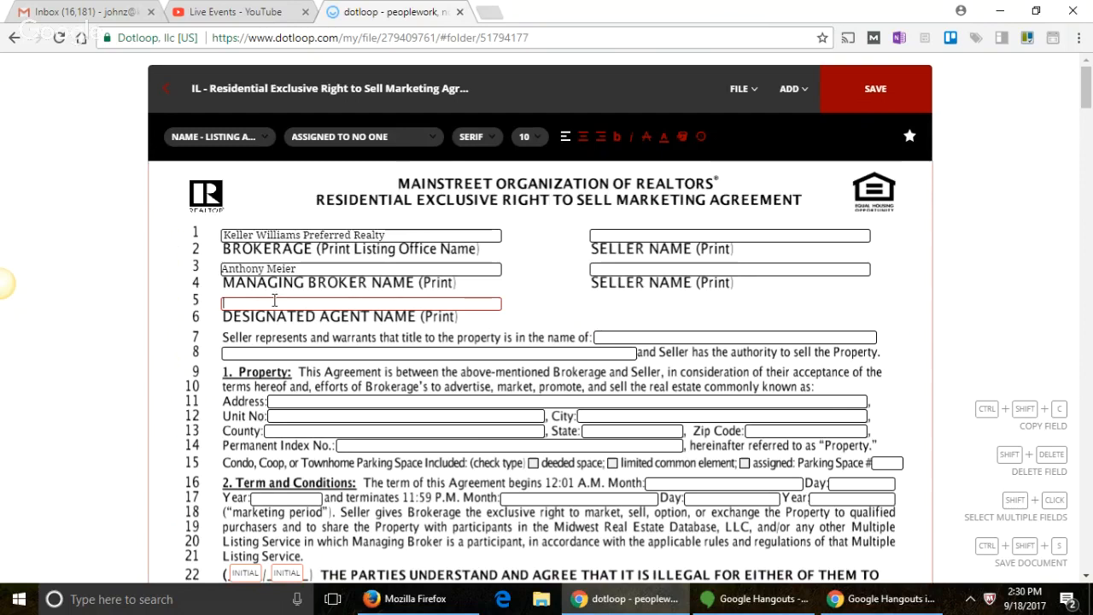
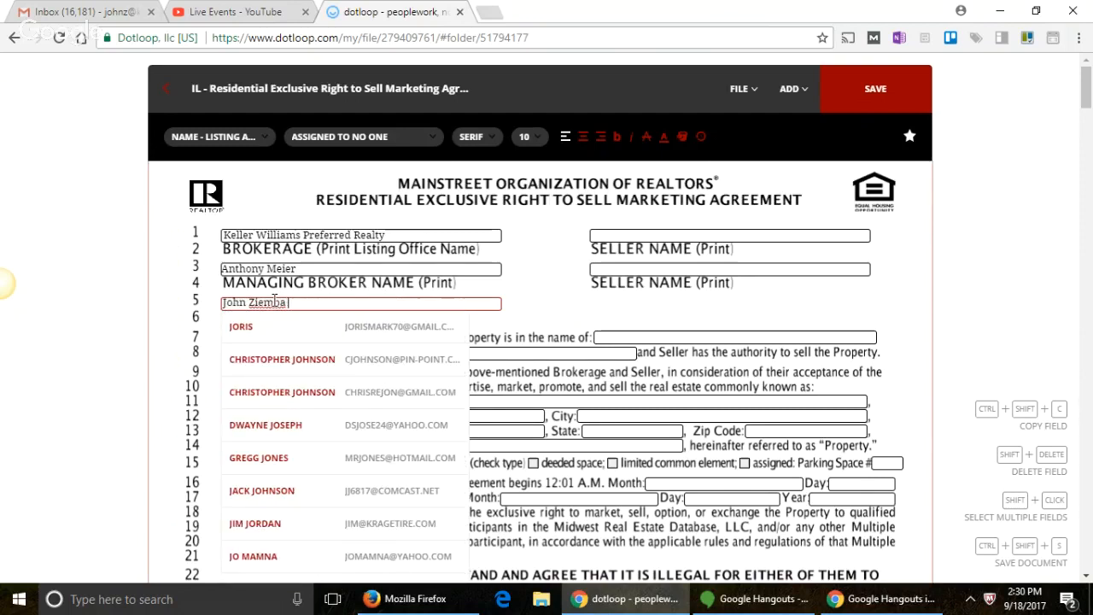
left_click(567, 281)
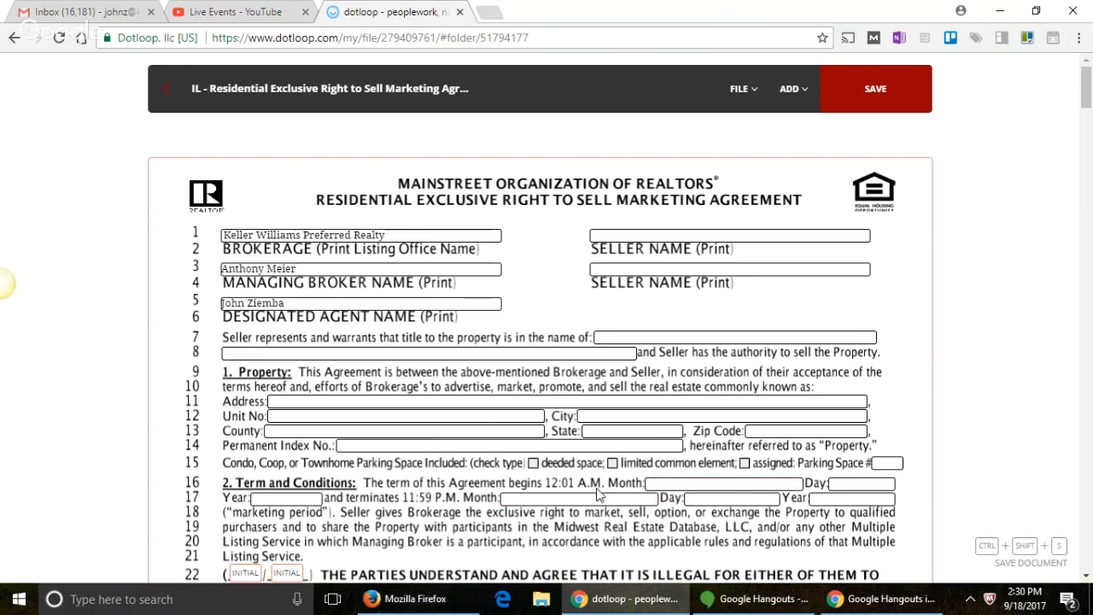
Step: Enter June 30, 2018 in the line-17 termination Month, Day and Year fields
left_click(575, 498)
type("June")
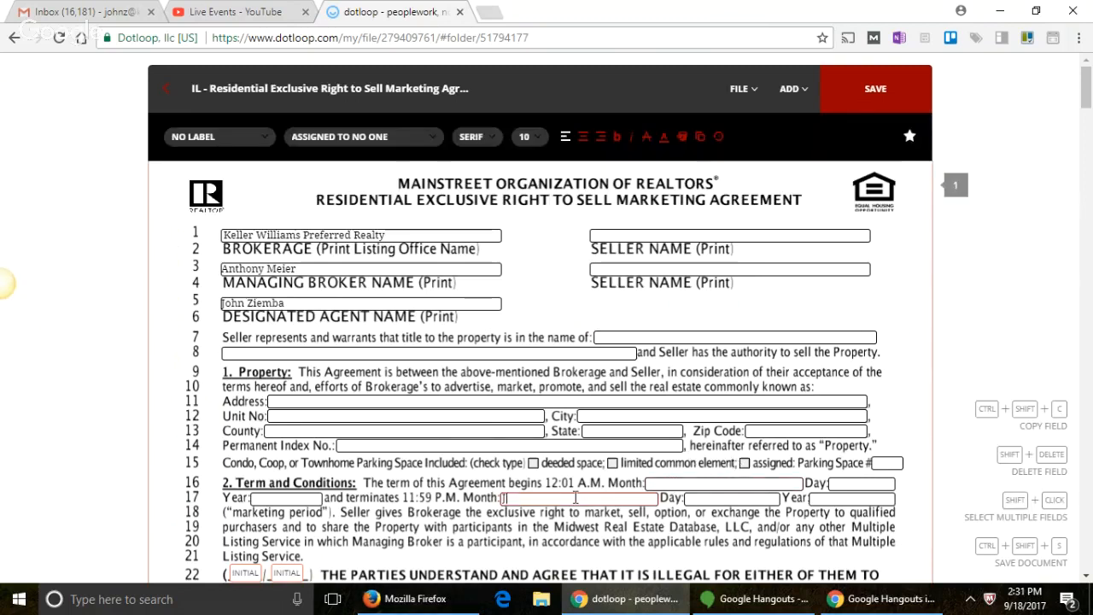
left_click(736, 502)
type("30")
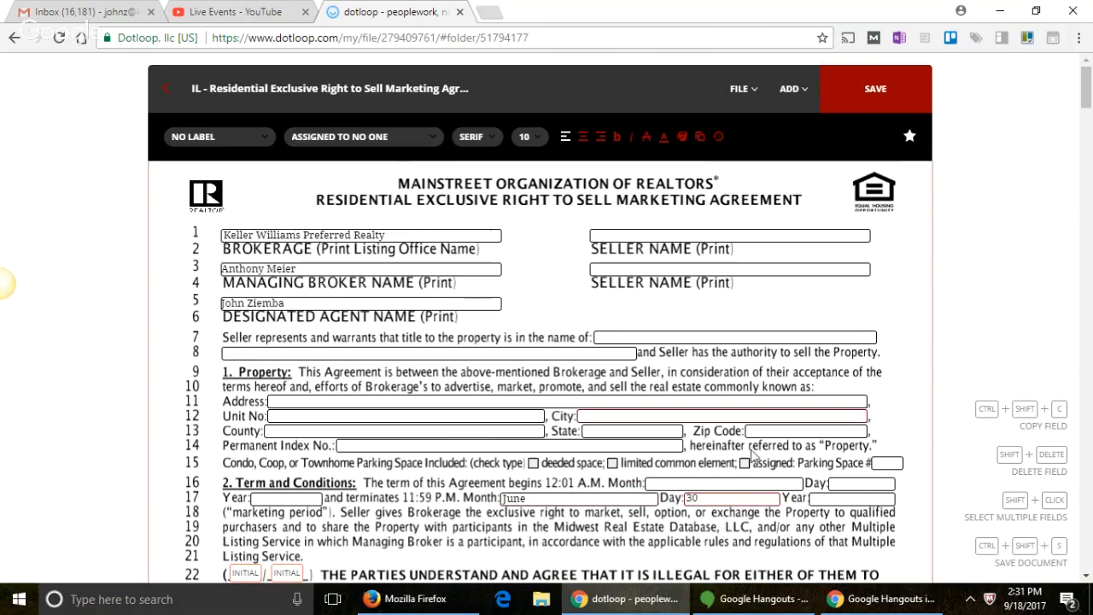
left_click(861, 499)
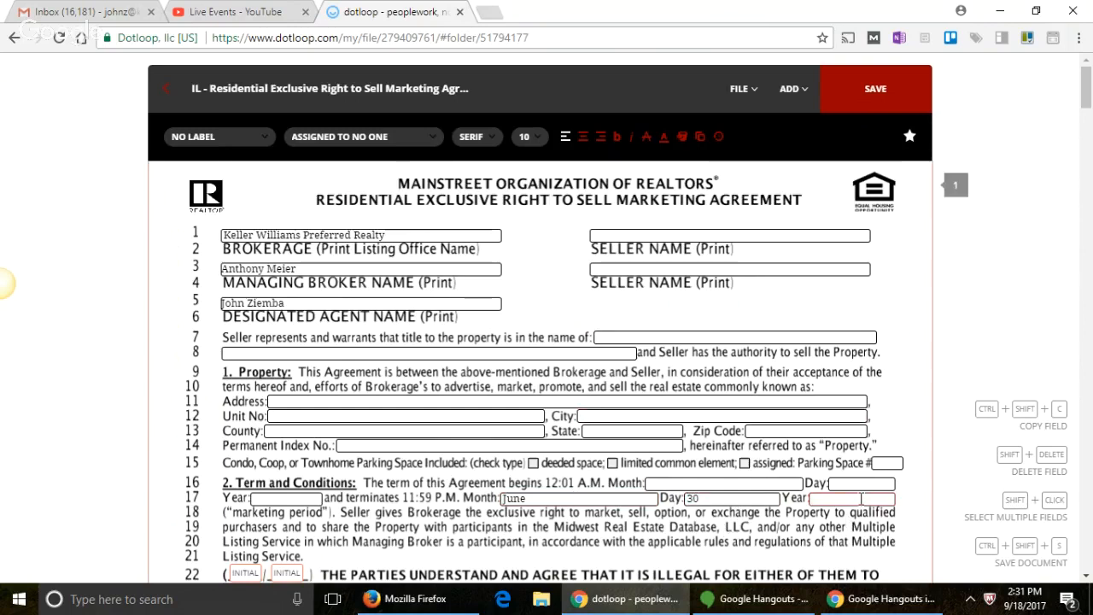
type("2018")
Step: Enter the designated agent's name in the blank after 'Seller accepts:' in section 5
scroll(853, 505, "down", 2)
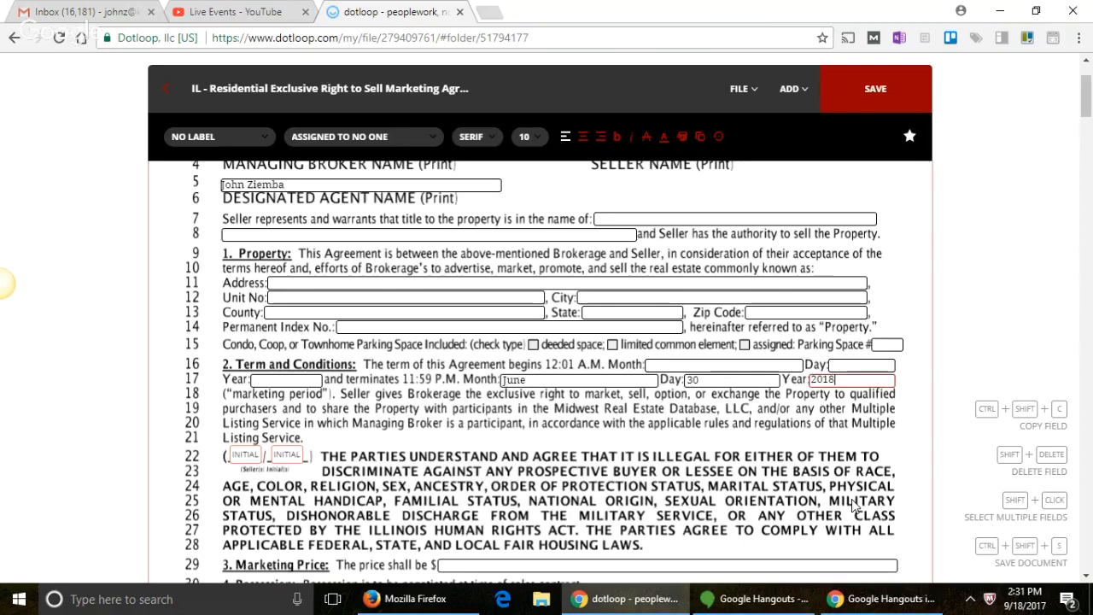
scroll(854, 505, "down", 2)
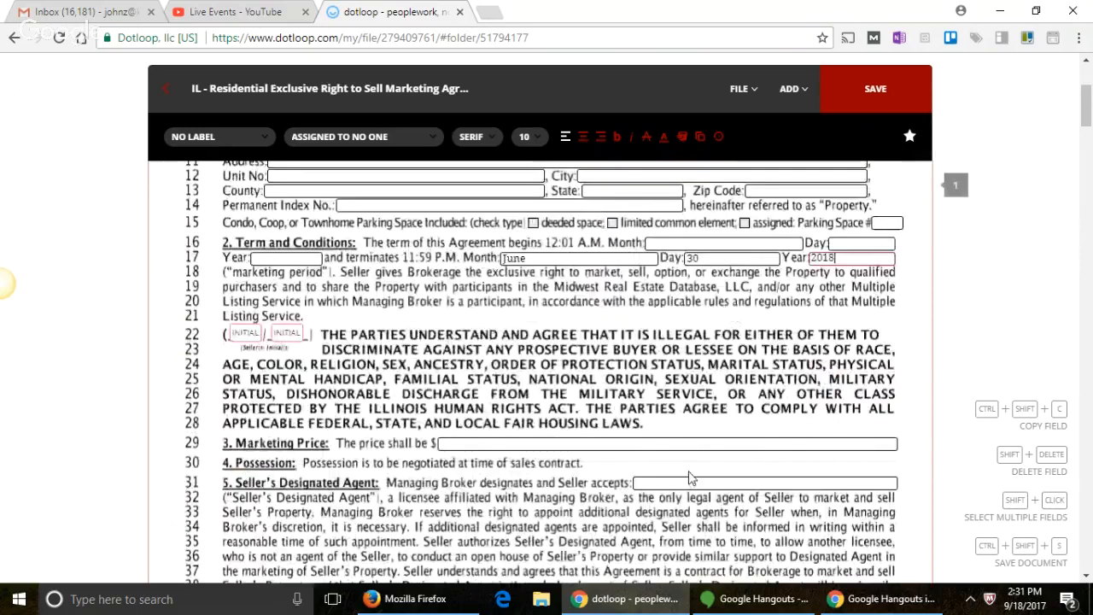
left_click(690, 483)
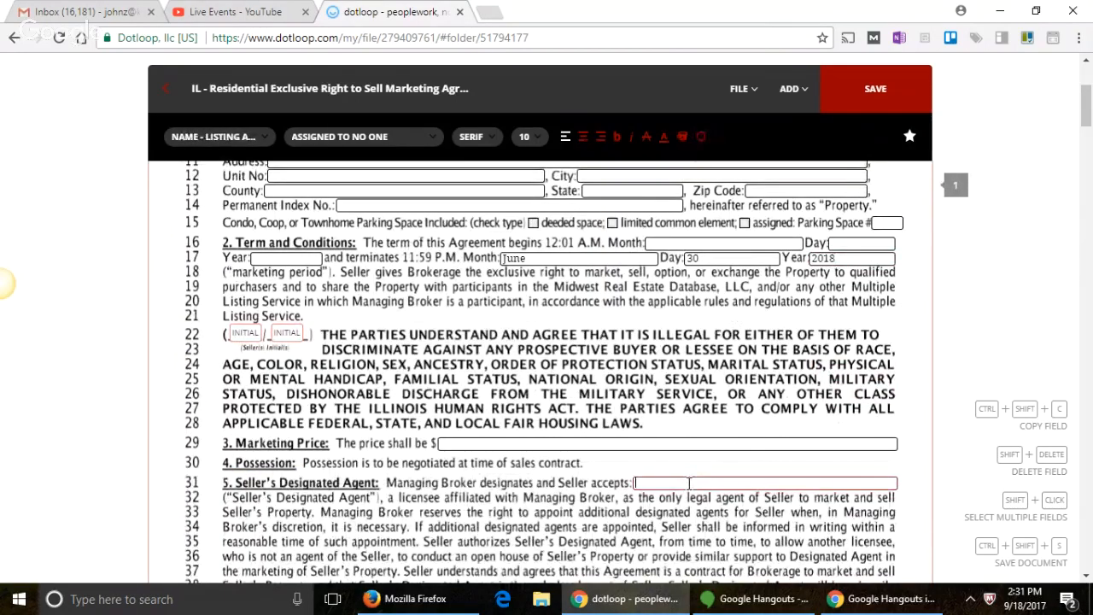
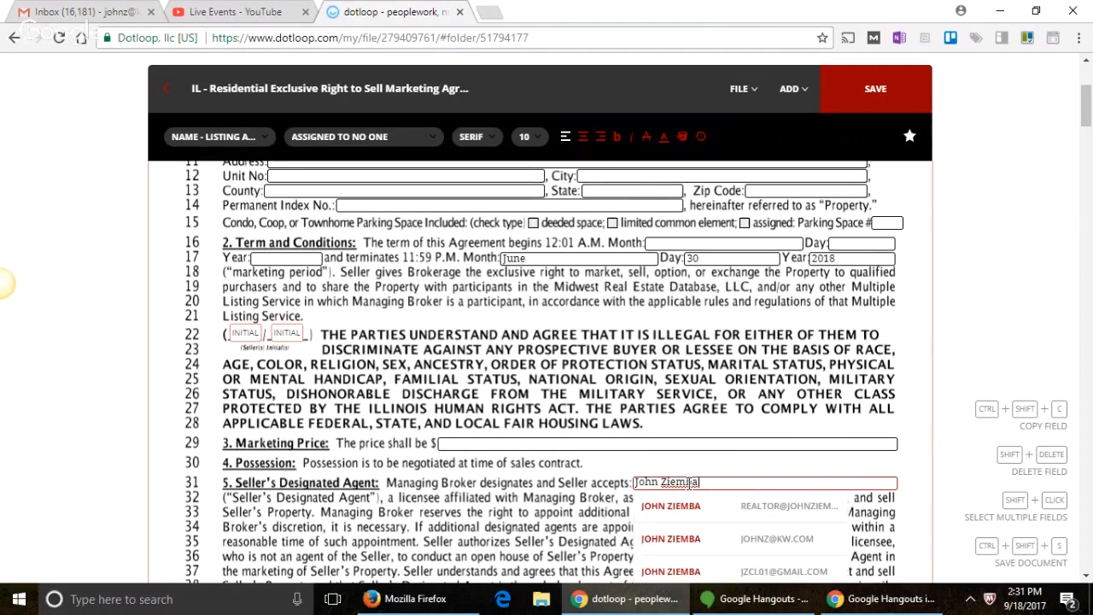
scroll(490, 472, "down", 3)
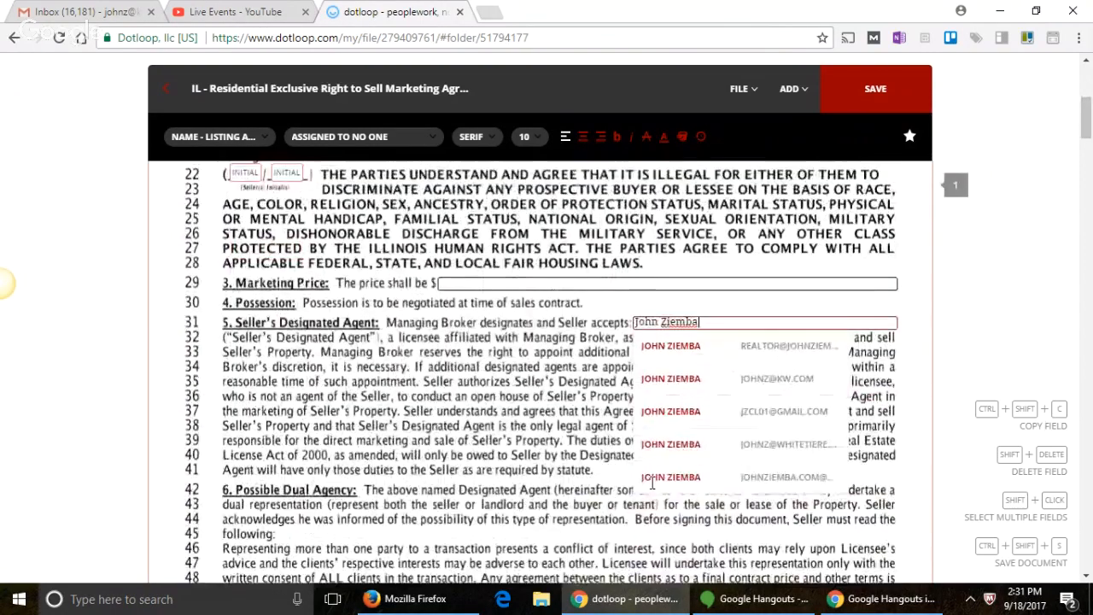
scroll(491, 472, "down", 1)
scroll(457, 452, "down", 4)
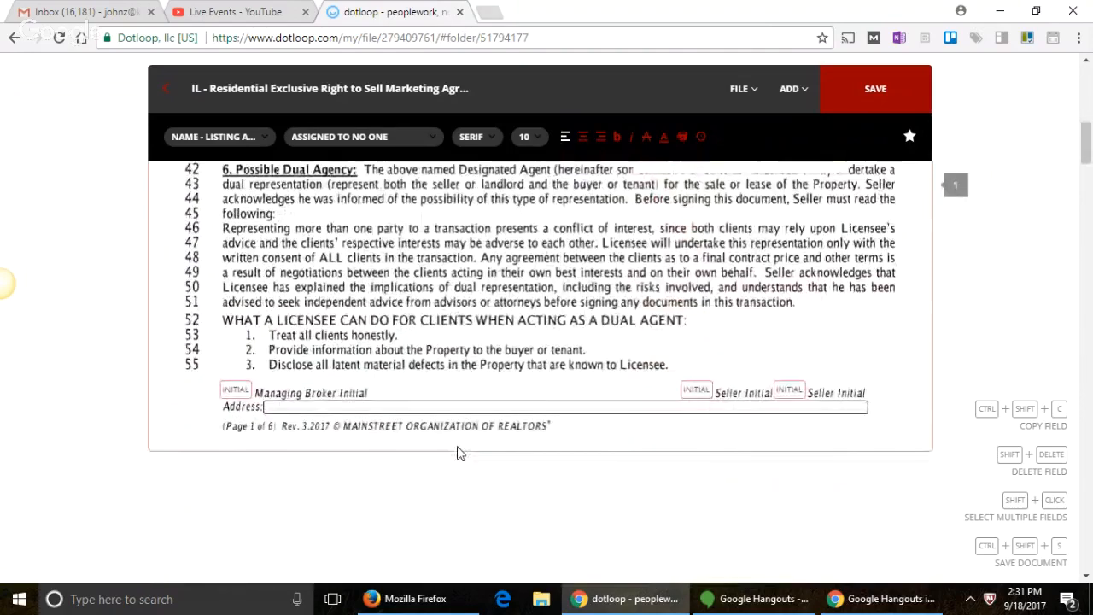
scroll(456, 452, "down", 5)
scroll(456, 453, "up", 2)
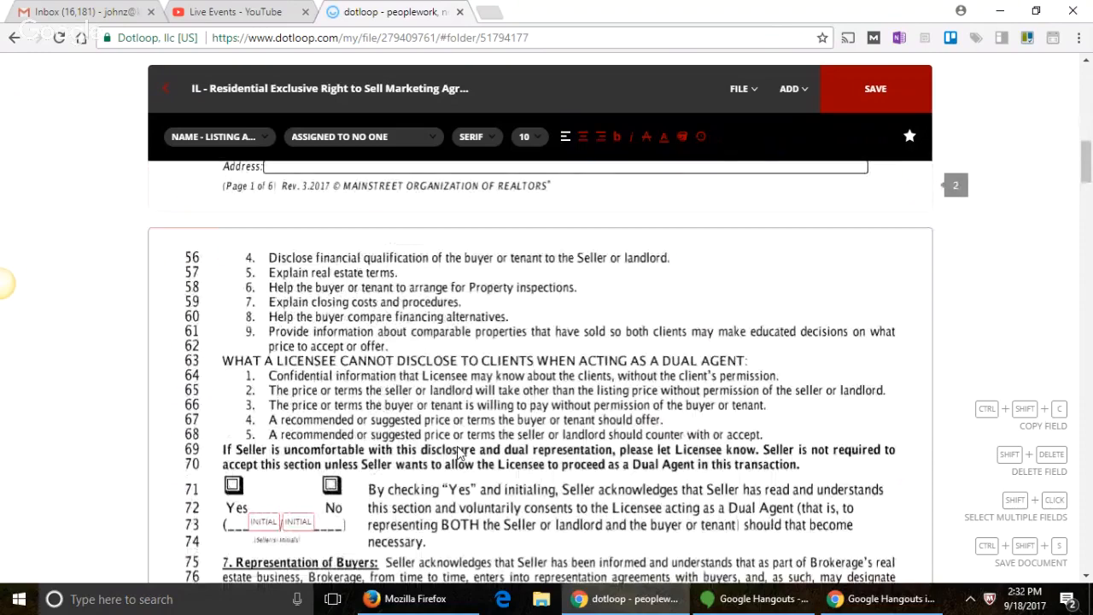
scroll(457, 452, "up", 5)
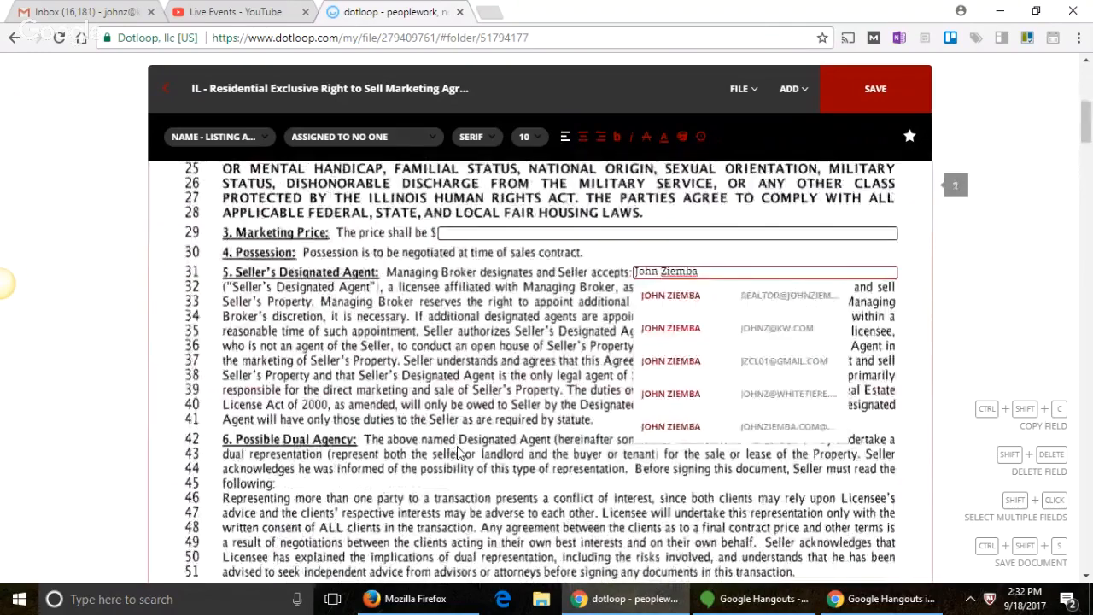
scroll(457, 452, "up", 5)
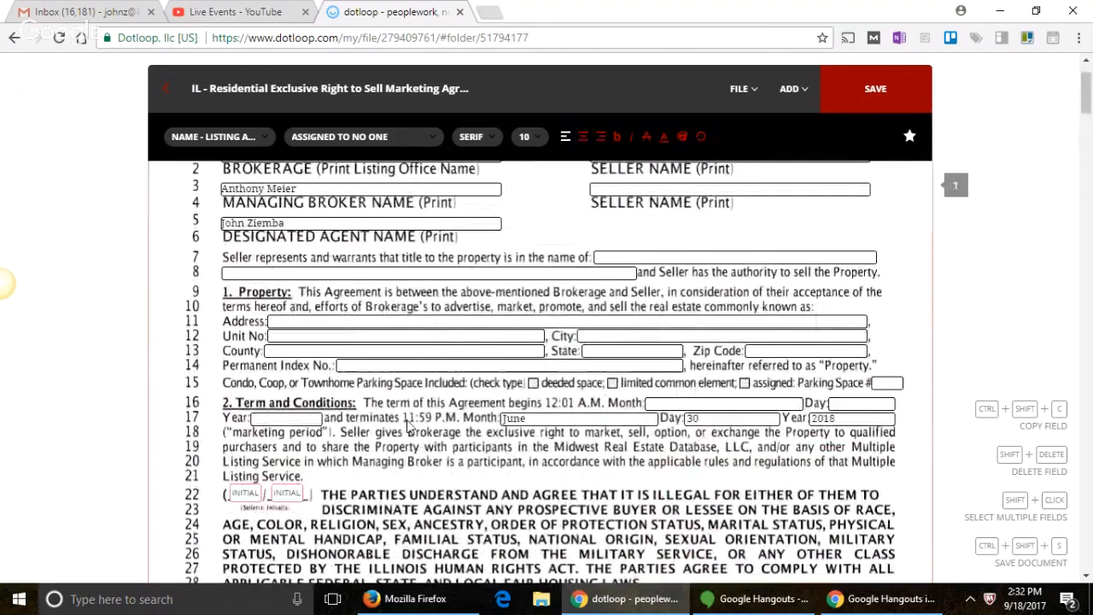
scroll(408, 427, "down", 2)
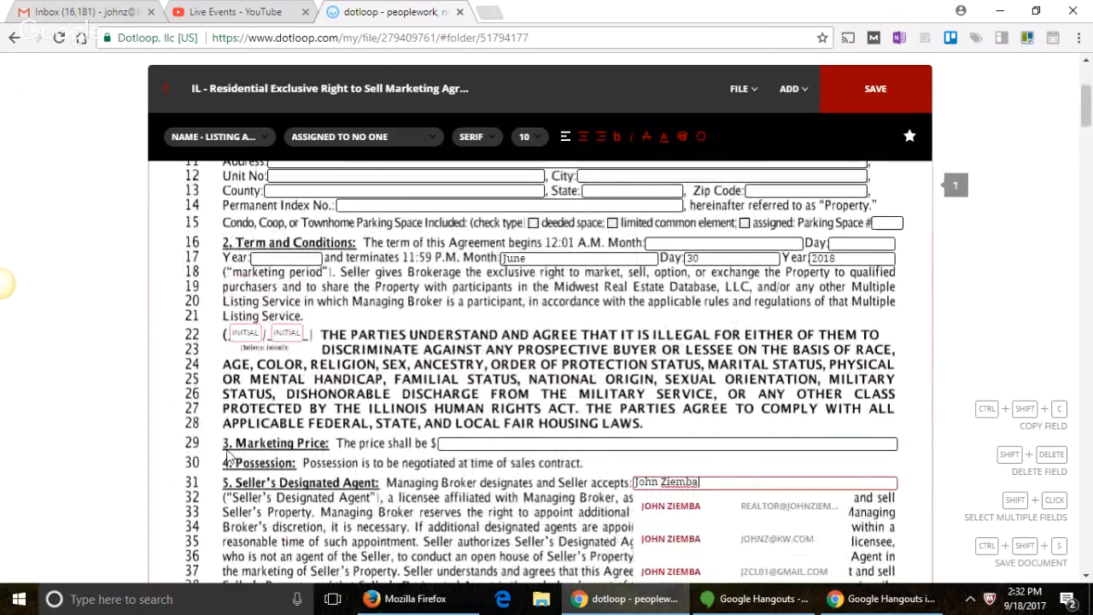
left_click(478, 482)
scroll(478, 483, "down", 3)
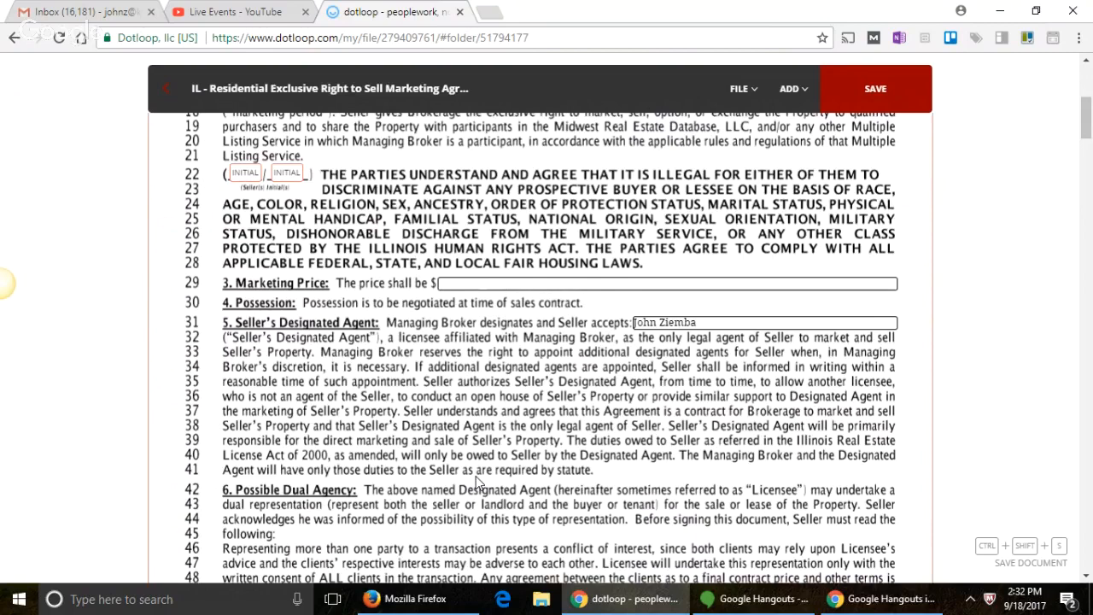
Step: Check the Yes box under the dual agency disclosure on page 2
scroll(478, 482, "down", 1)
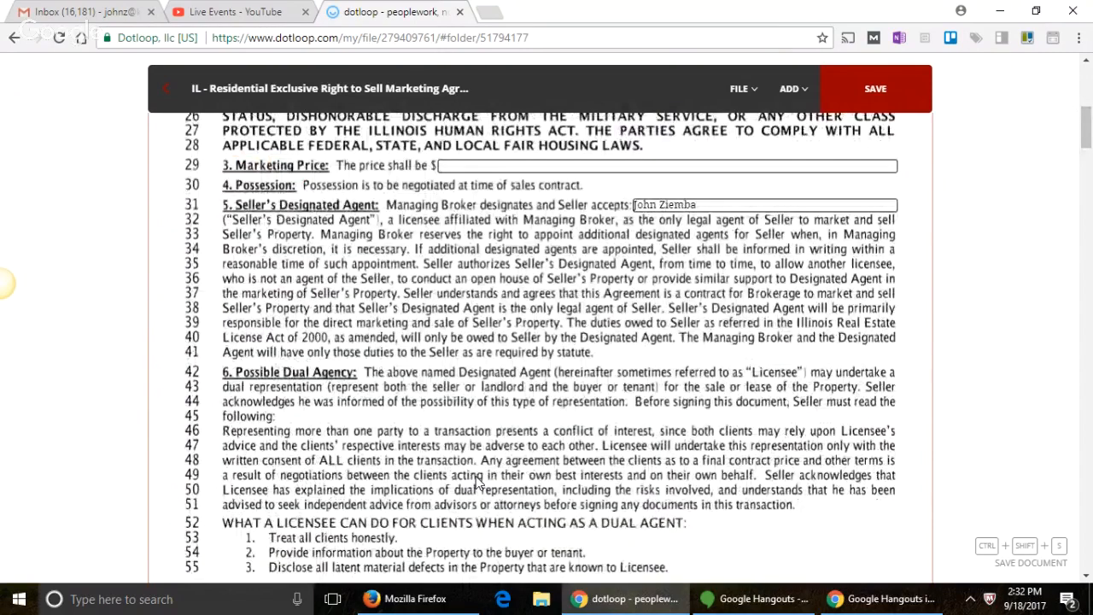
scroll(478, 482, "down", 4)
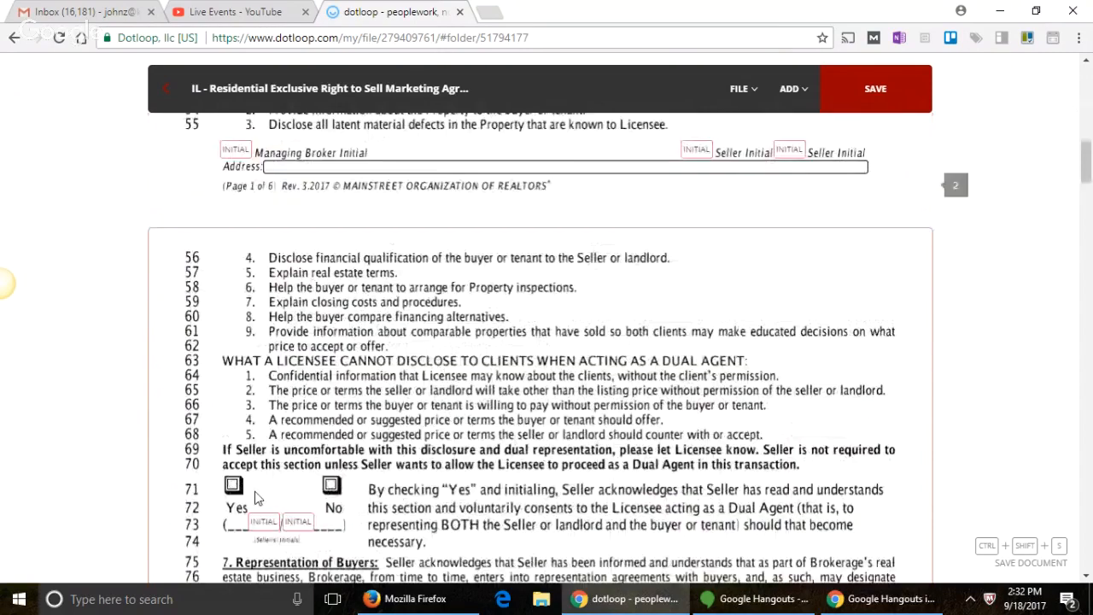
left_click(234, 485)
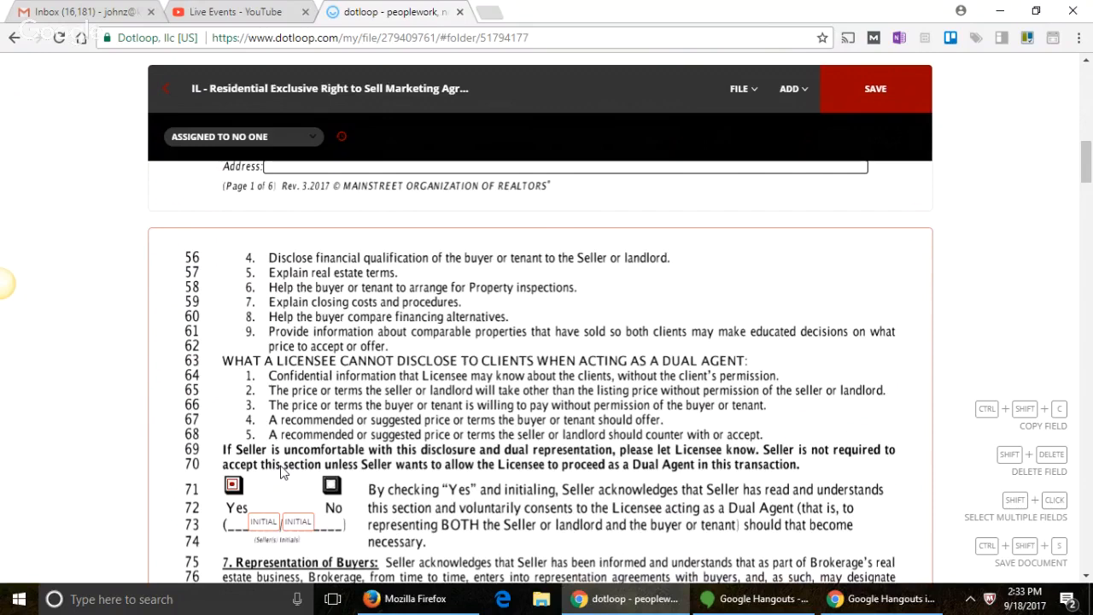
scroll(284, 472, "down", 2)
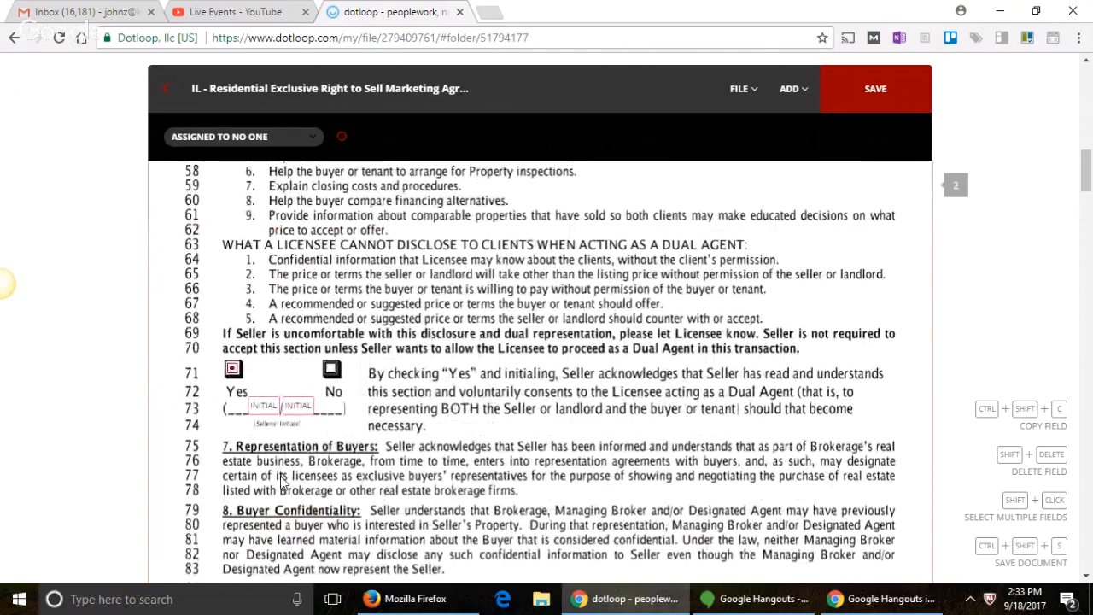
scroll(282, 482, "down", 5)
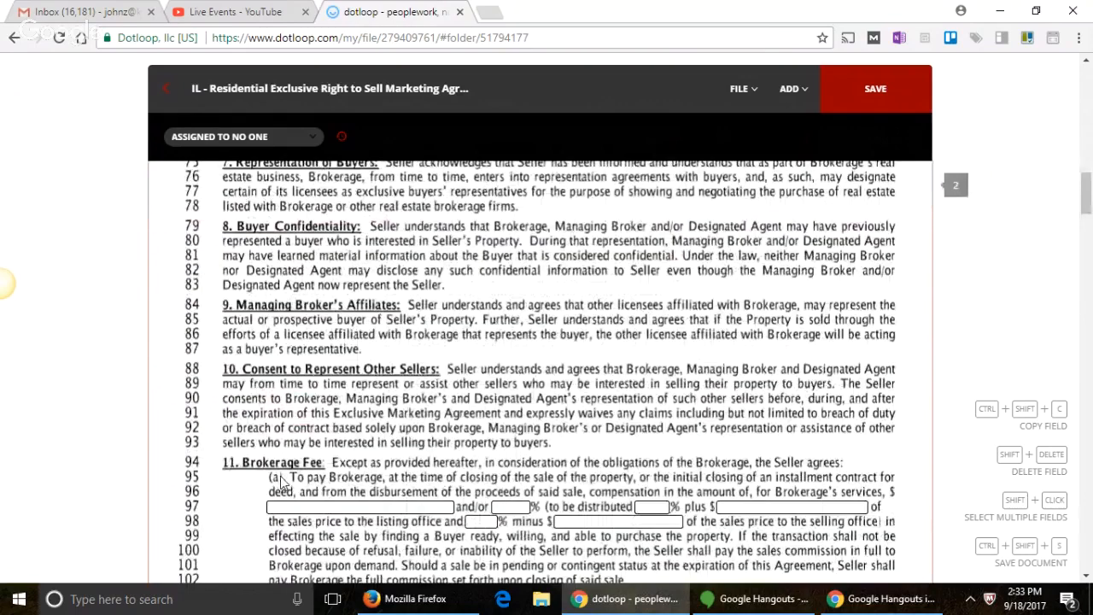
scroll(282, 482, "down", 4)
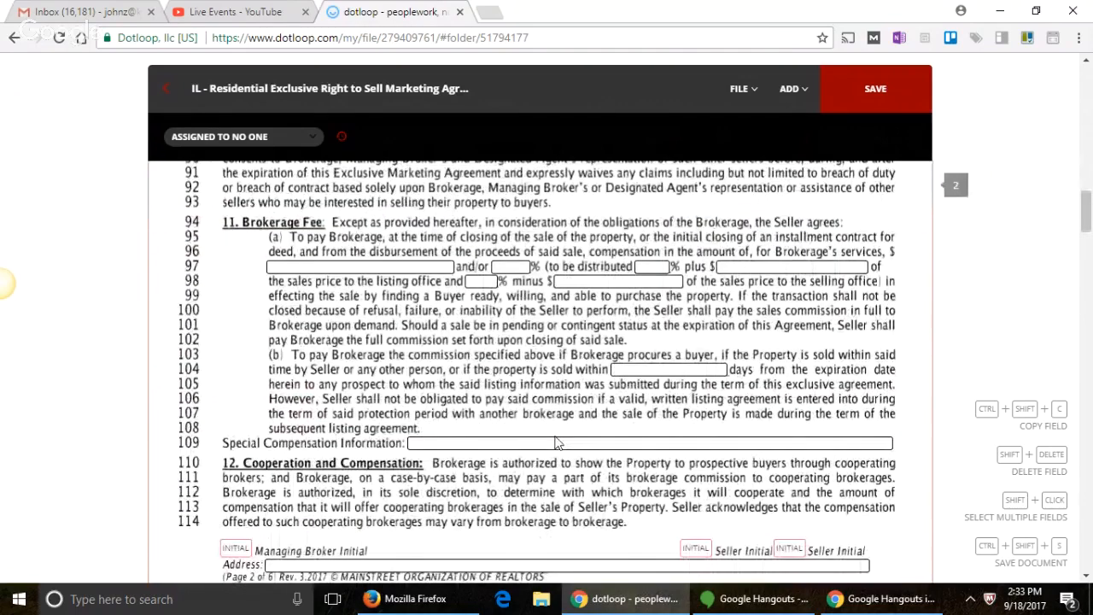
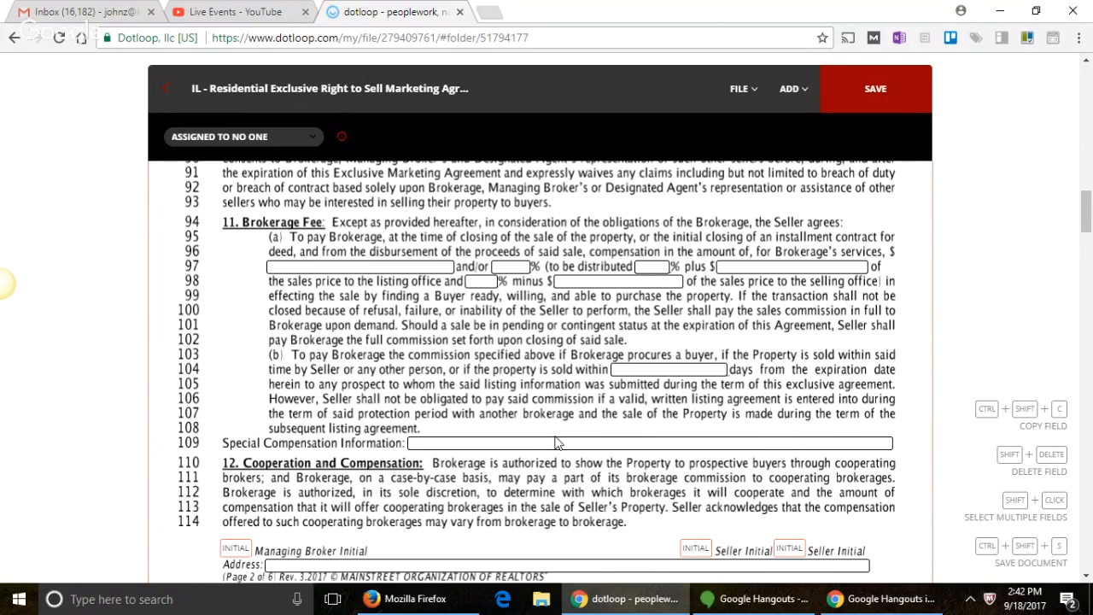
Step: Scroll past the brokerage fee and VOW policy sections to section 14, Title Insurance and Survey
scroll(556, 443, "up", 1)
scroll(555, 443, "down", 5)
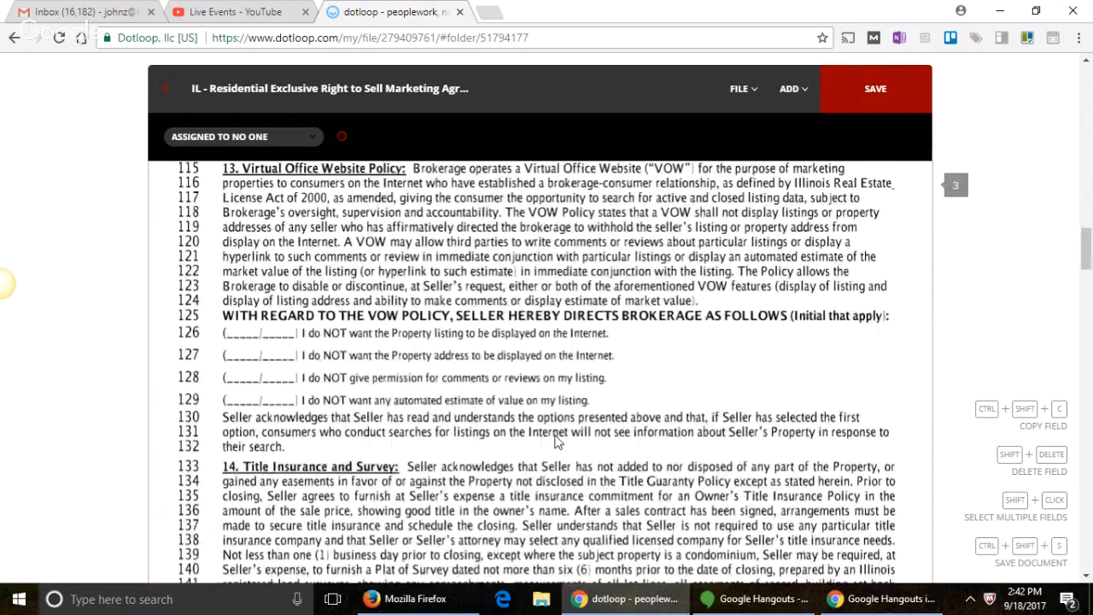
scroll(555, 437, "up", 1)
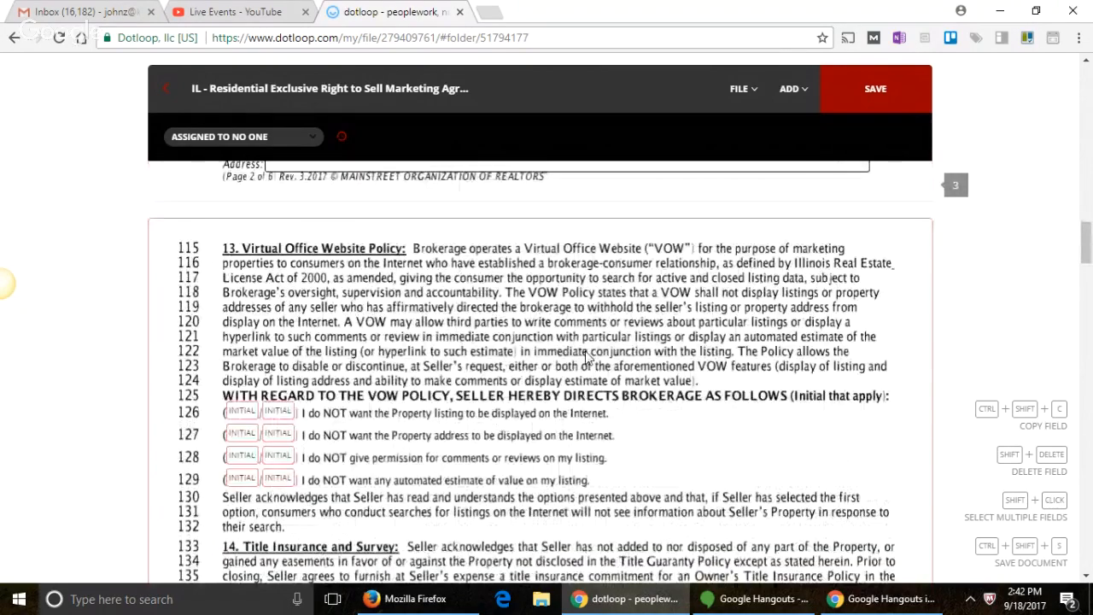
scroll(552, 331, "down", 1)
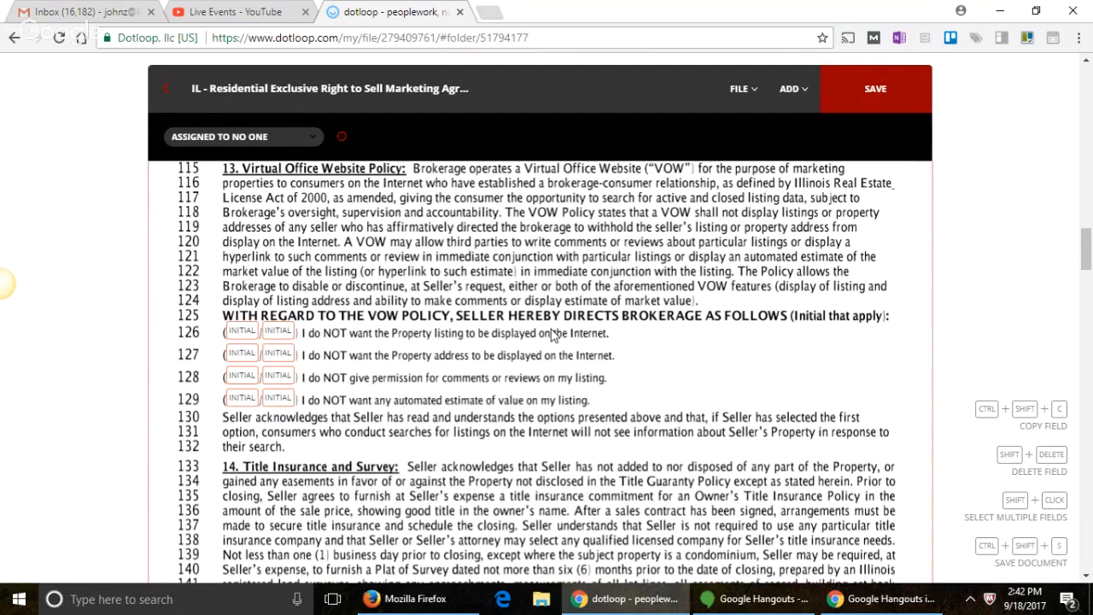
scroll(553, 335, "down", 1)
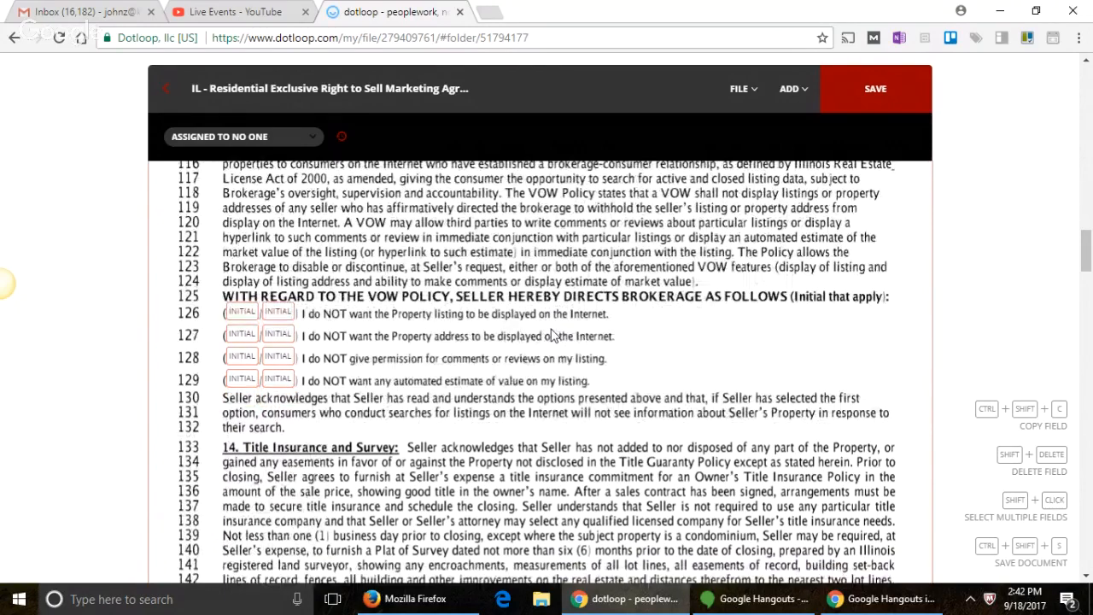
scroll(546, 350, "down", 3)
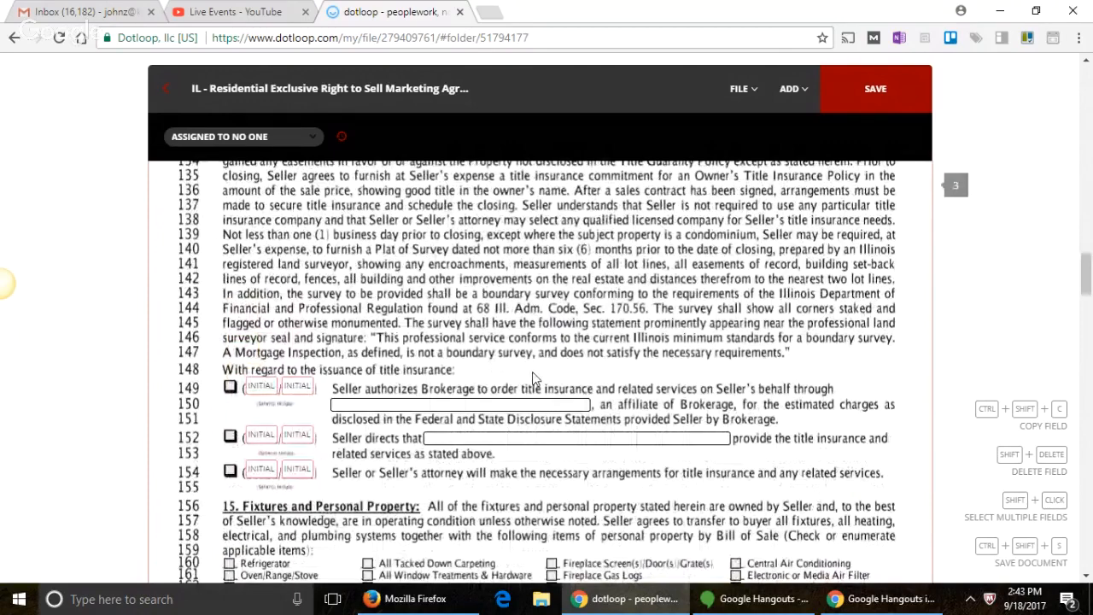
Step: Check line 154 so the Seller or Seller's attorney arranges title insurance and related services
scroll(512, 367, "down", 1)
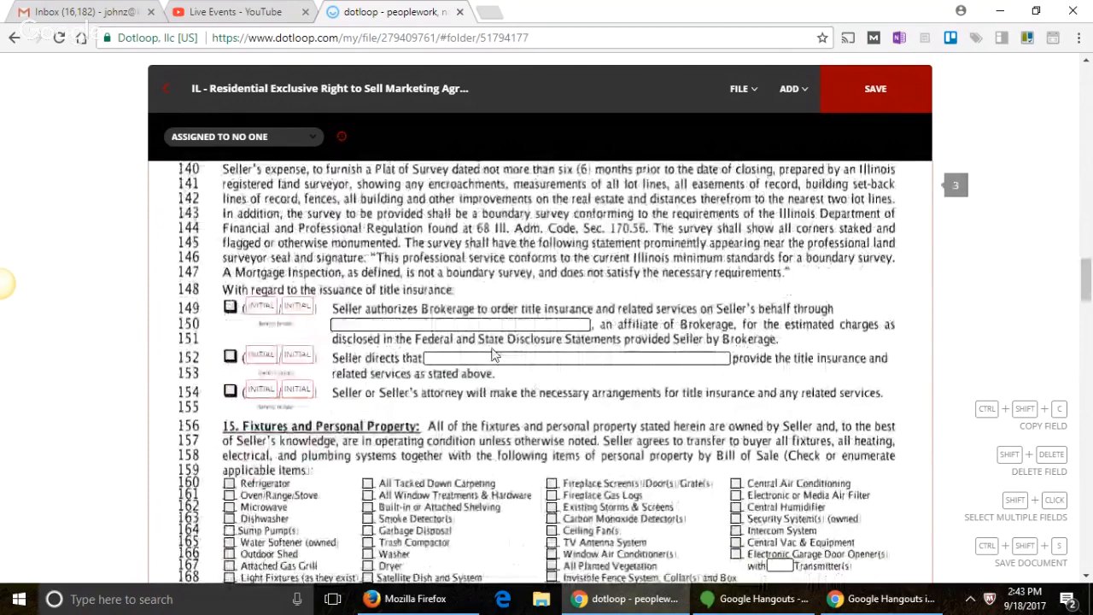
left_click(231, 392)
left_click(231, 393)
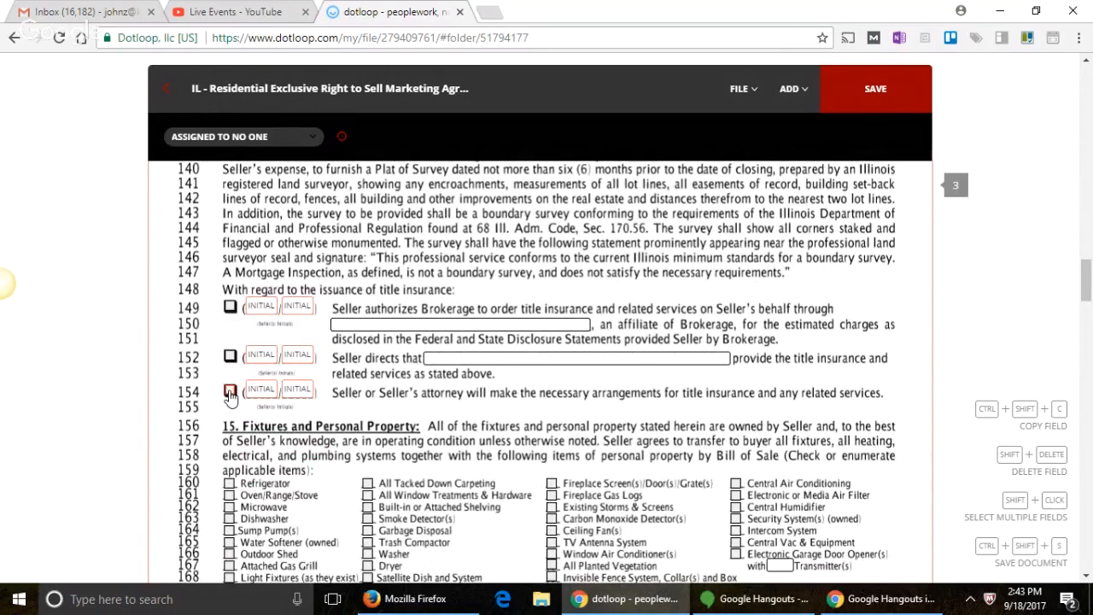
left_click(230, 392)
Step: Scroll through section 15's fixtures and personal property list to section 16, Home Warranty
scroll(244, 391, "down", 2)
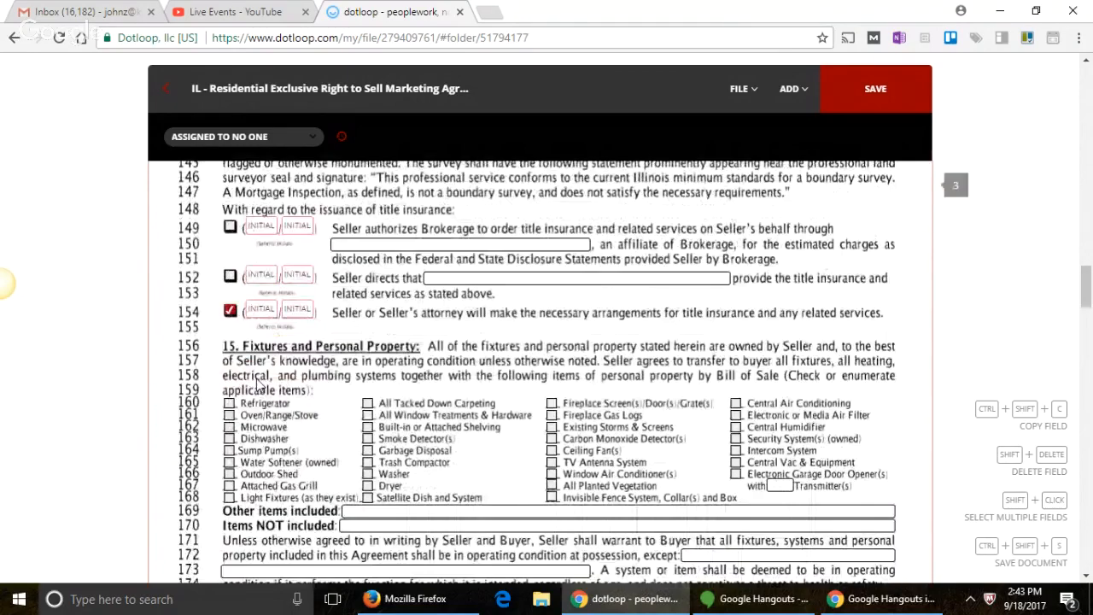
scroll(258, 384, "down", 4)
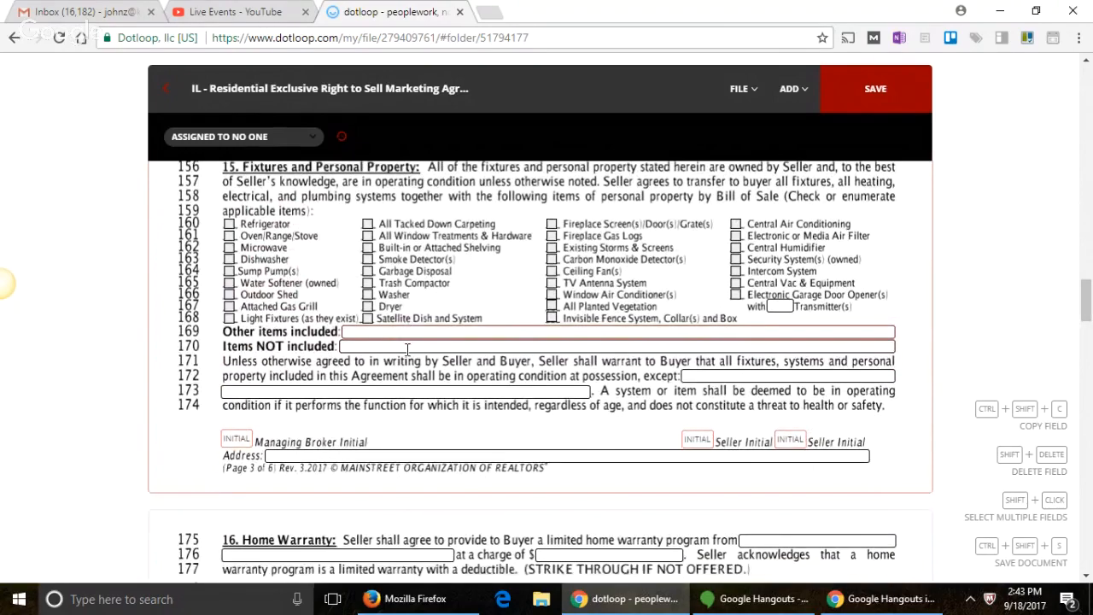
scroll(407, 354, "down", 4)
scroll(407, 357, "up", 4)
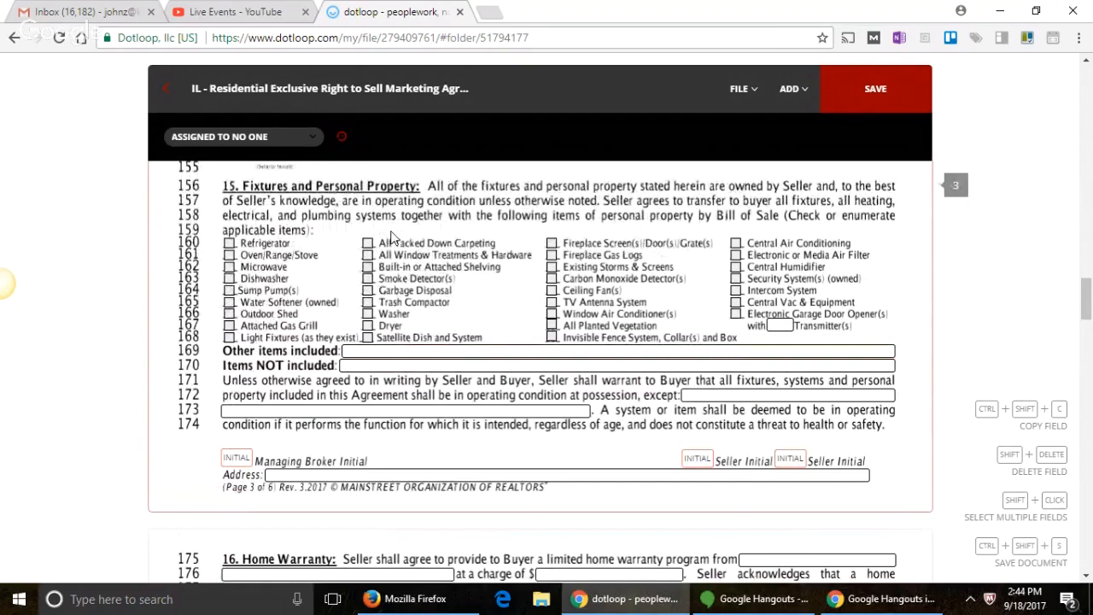
scroll(391, 236, "down", 1)
scroll(391, 237, "down", 7)
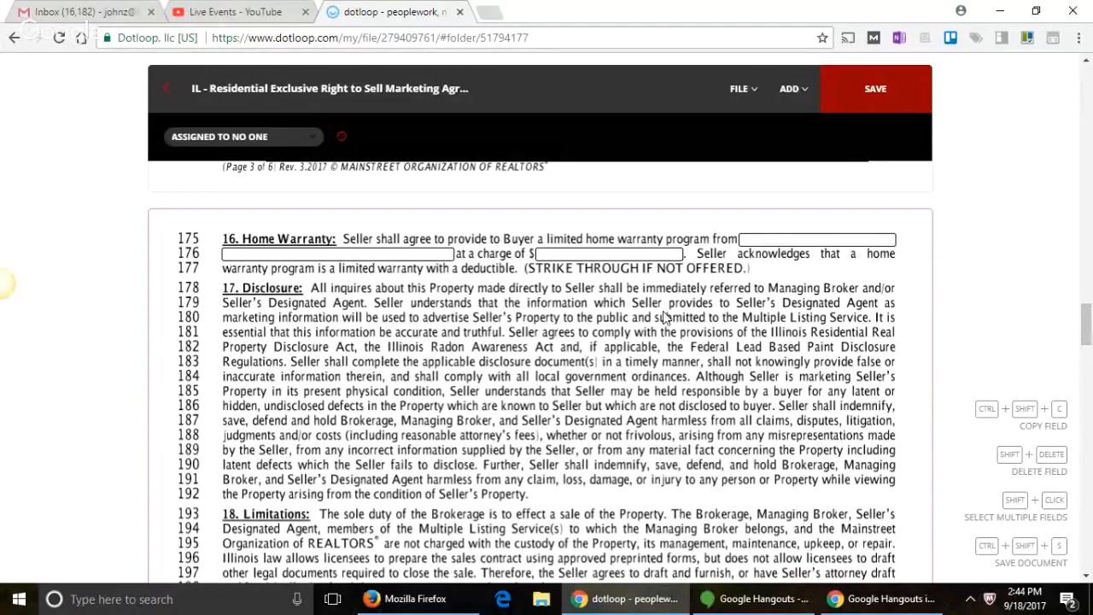
Step: Enter a $500 charge for the seller-provided home warranty on line 176
left_click(630, 253)
type("00")
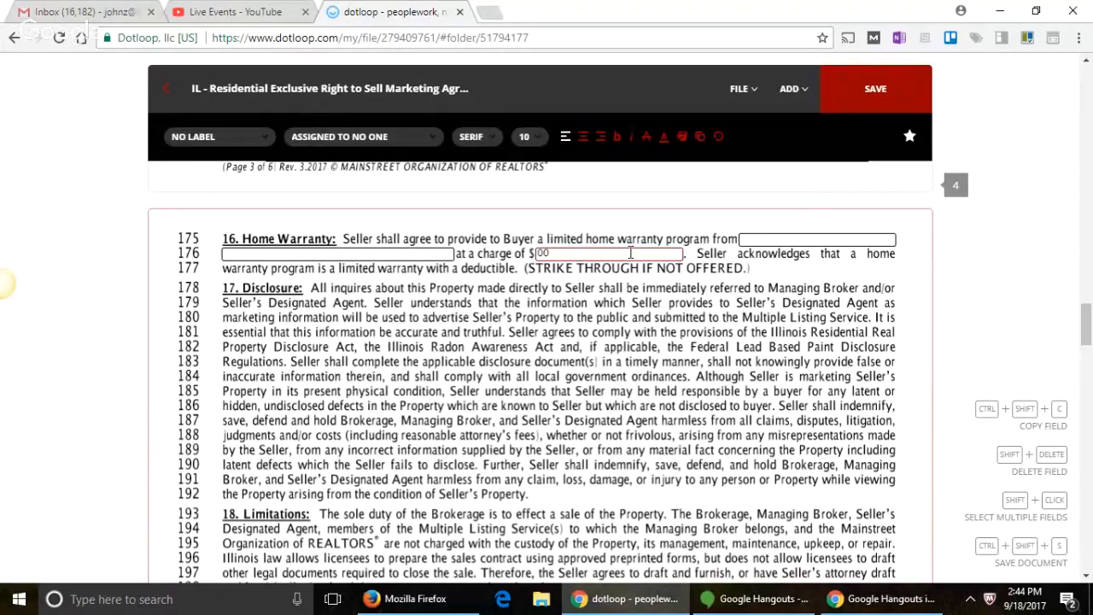
key("BackSpace")
key("BackSpace")
type("500")
left_click(807, 242)
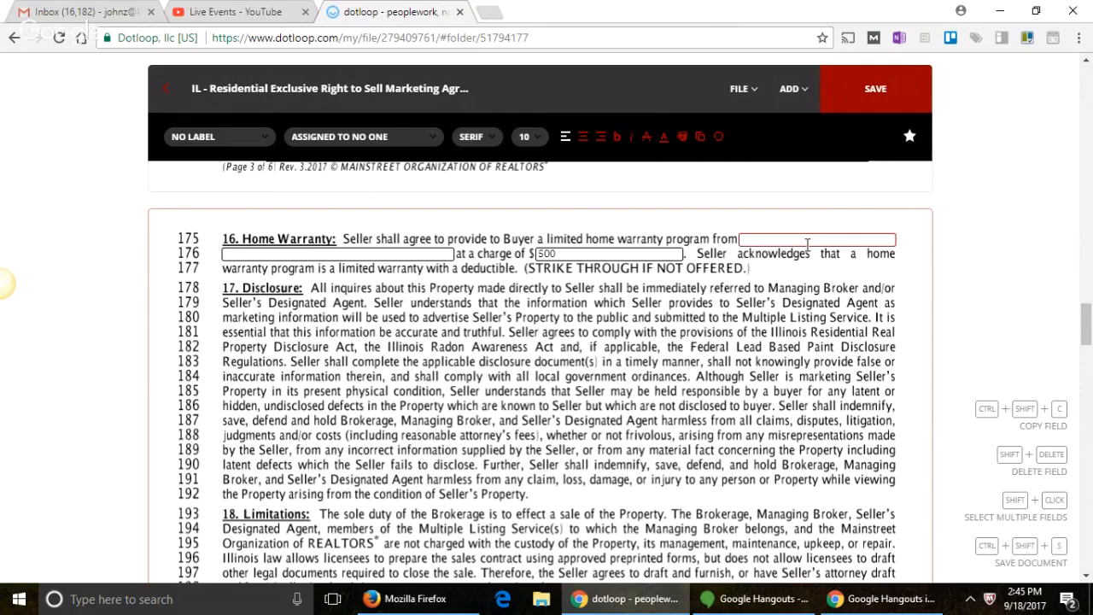
Step: Scroll through sections 17–20 to section 21, Taxes and Assessments, on page 4
scroll(811, 266, "down", 1)
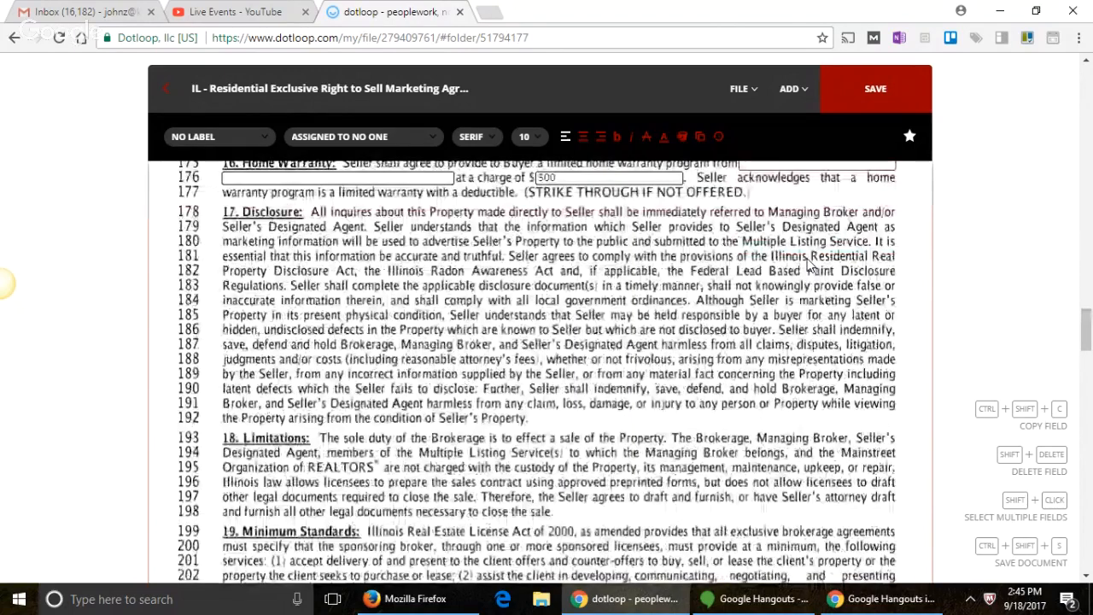
scroll(809, 266, "down", 3)
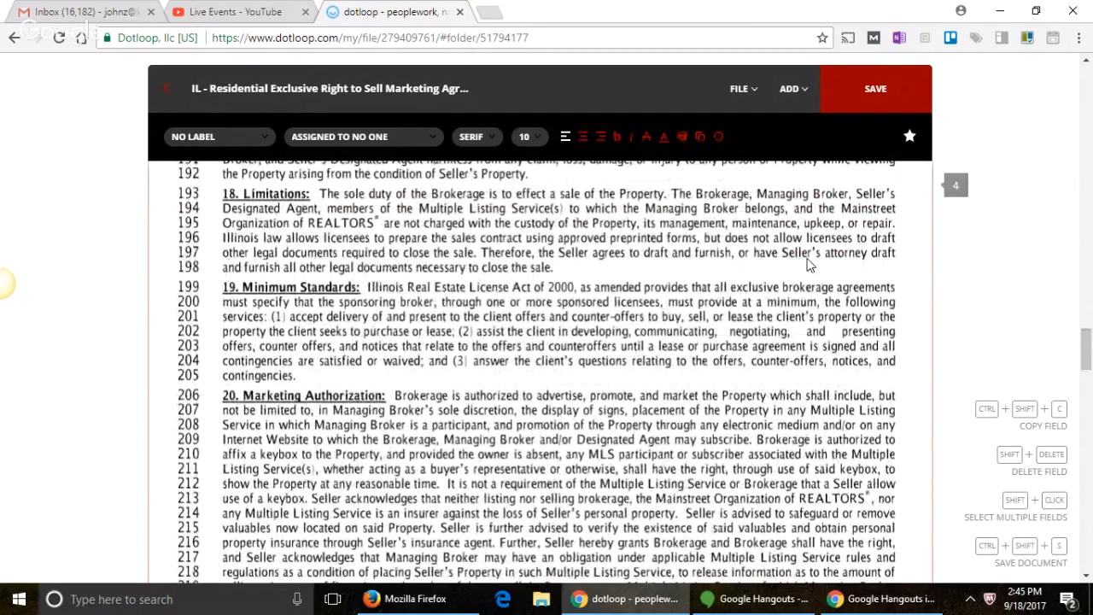
scroll(809, 266, "down", 5)
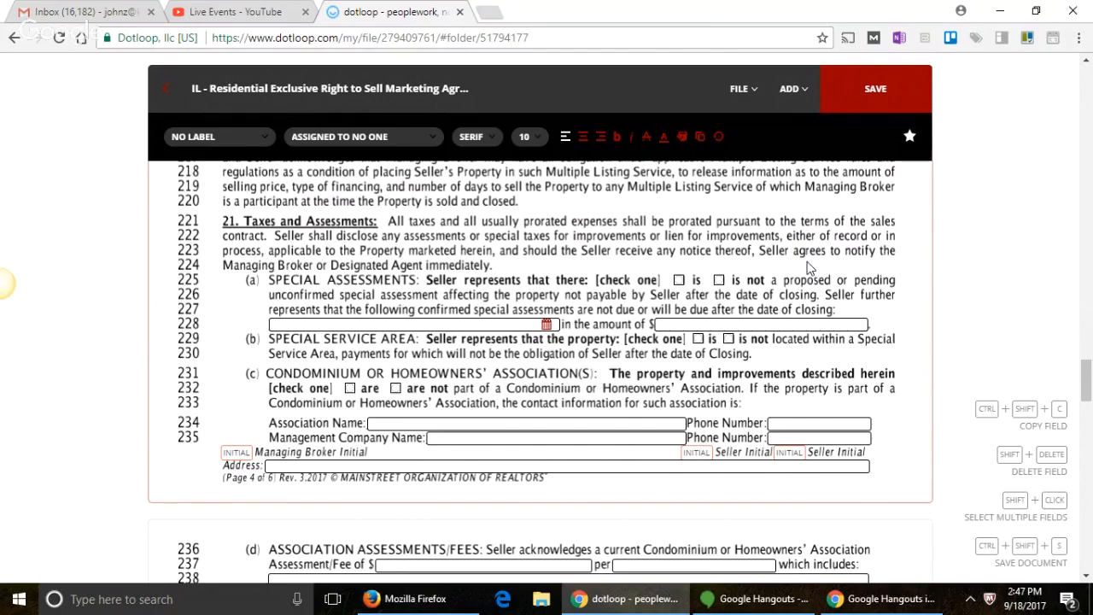
Step: Scroll to section 22, Earnest Money, at line 244 on page 5
scroll(809, 268, "down", 1)
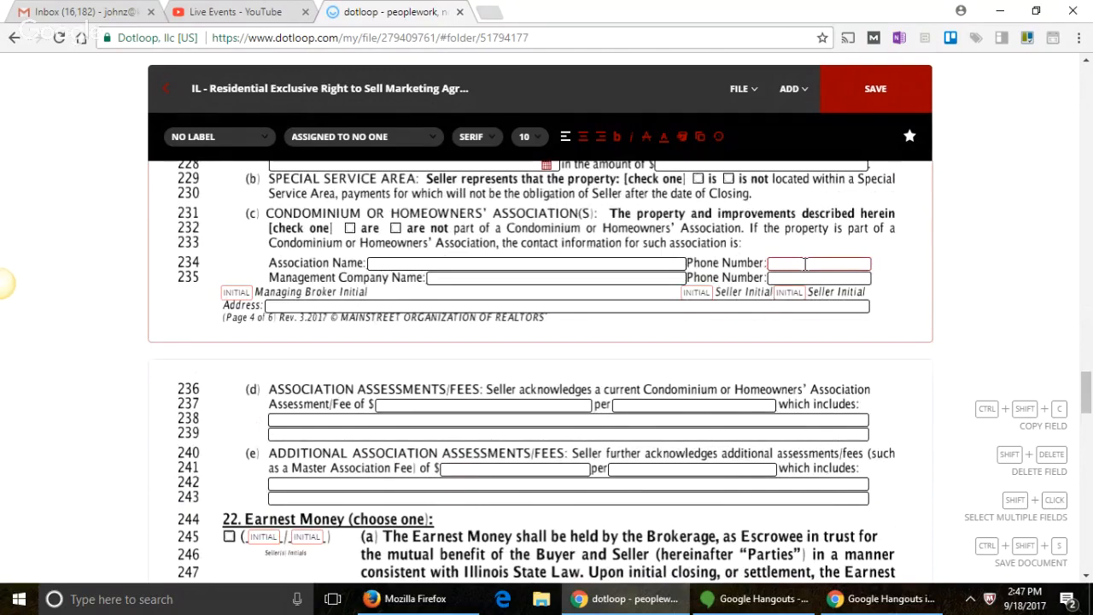
scroll(804, 264, "down", 3)
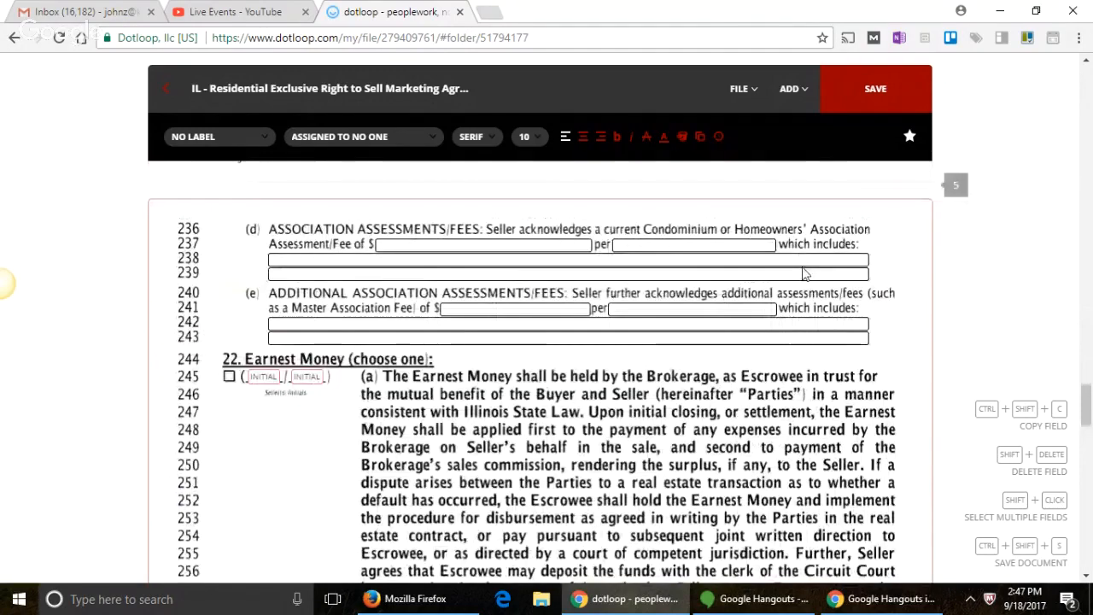
scroll(719, 315, "down", 1)
scroll(719, 315, "down", 1)
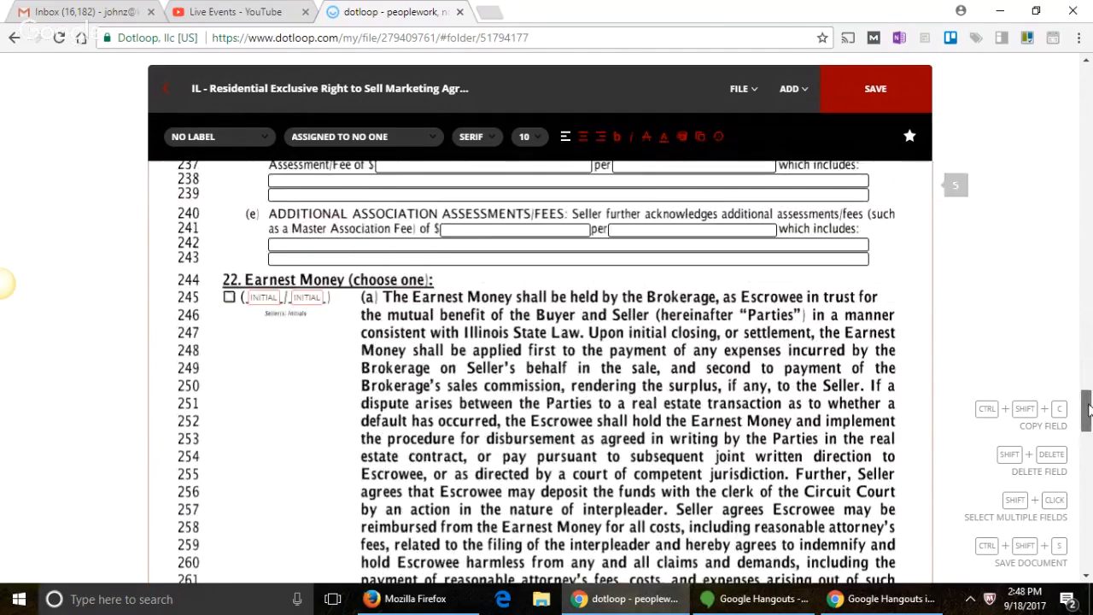
scroll(1088, 410, "up", 1)
scroll(1089, 410, "up", 2)
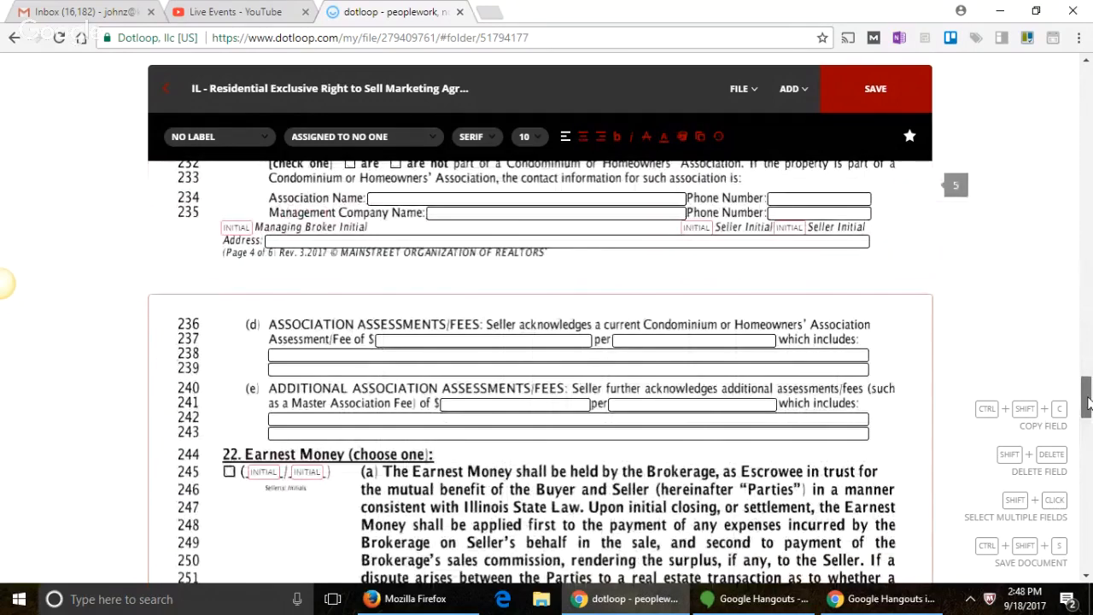
mouse_move(1089, 404)
left_mouse_down()
mouse_move(1079, 455)
mouse_move(1079, 409)
left_mouse_up()
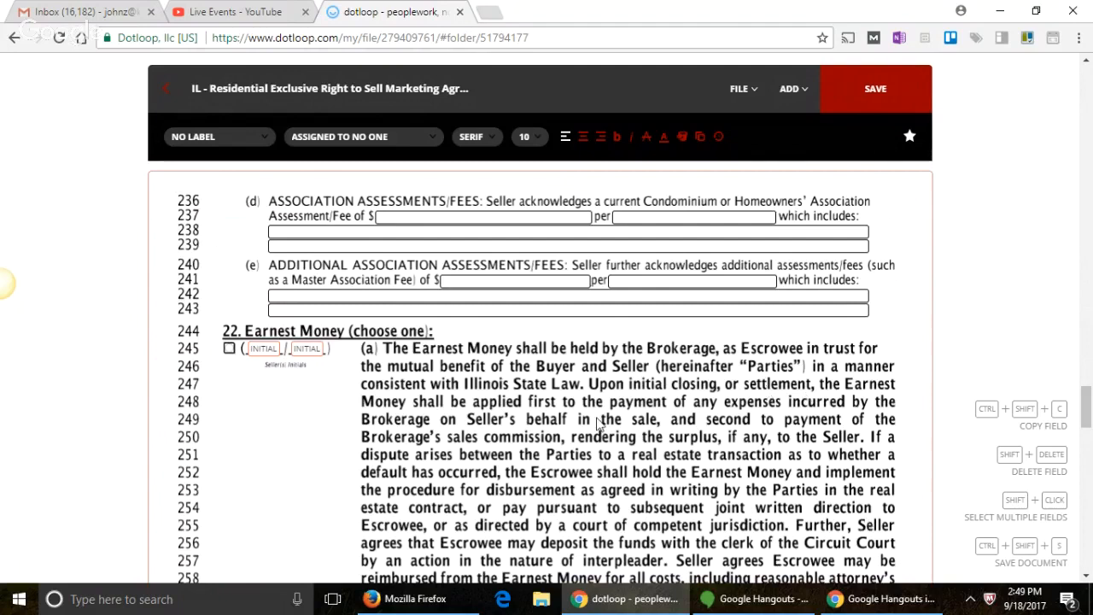
Step: Check Earnest Money option (a) so the Brokerage holds the deposit, then scroll to page 6
left_click(229, 350)
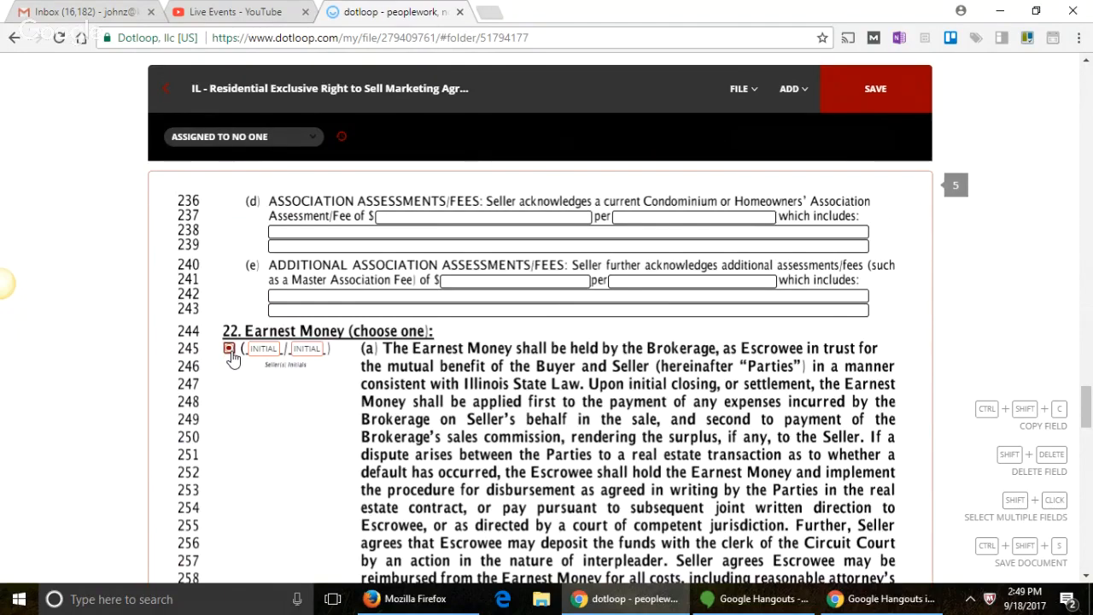
scroll(235, 358, "down", 1)
scroll(235, 360, "down", 5)
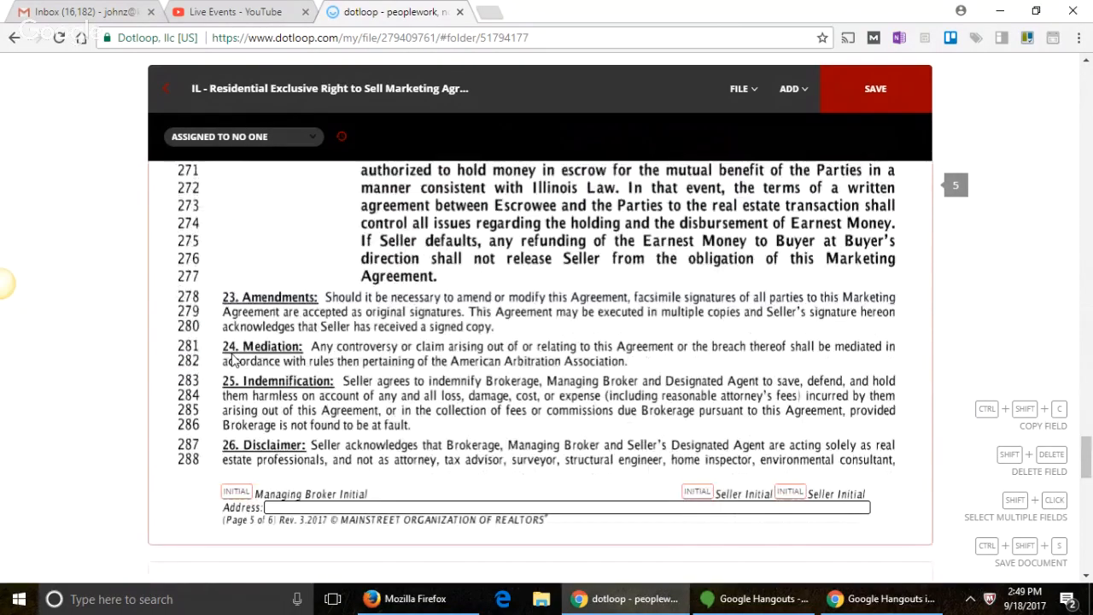
scroll(235, 358, "down", 3)
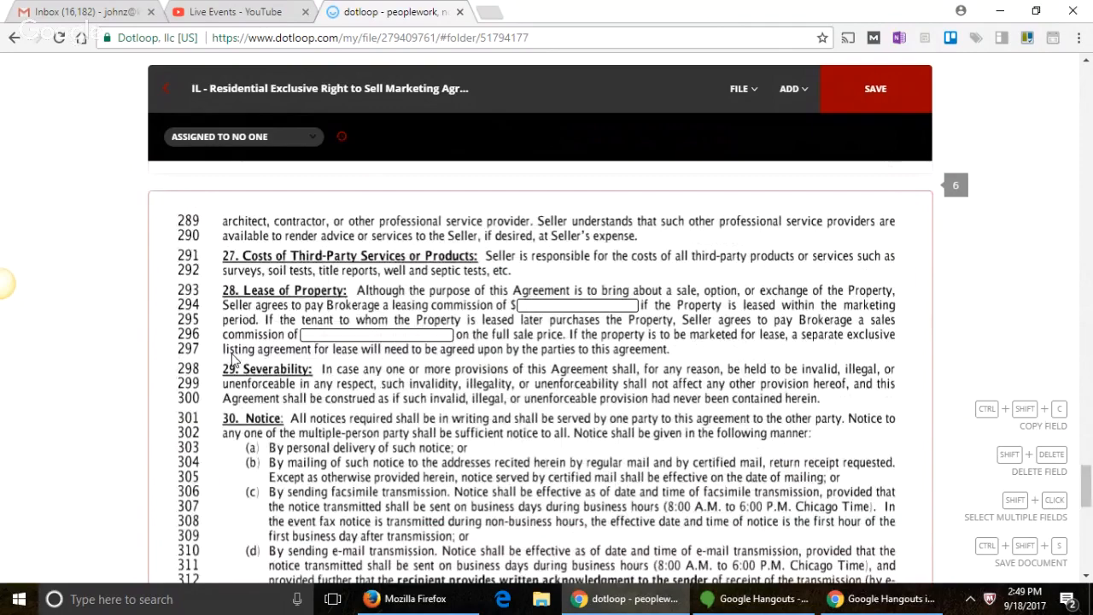
scroll(232, 359, "down", 1)
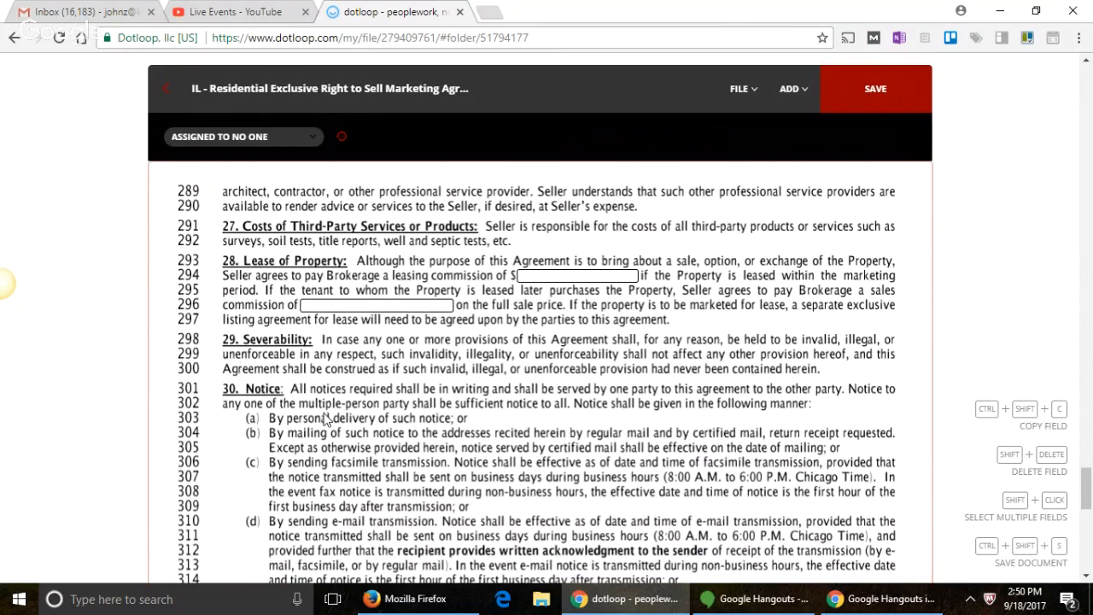
left_click(580, 273)
Step: Enter '1 months rent' as the line 294 lease commission and '6% - 1 months' on line 296
scroll(581, 273, "down", 5)
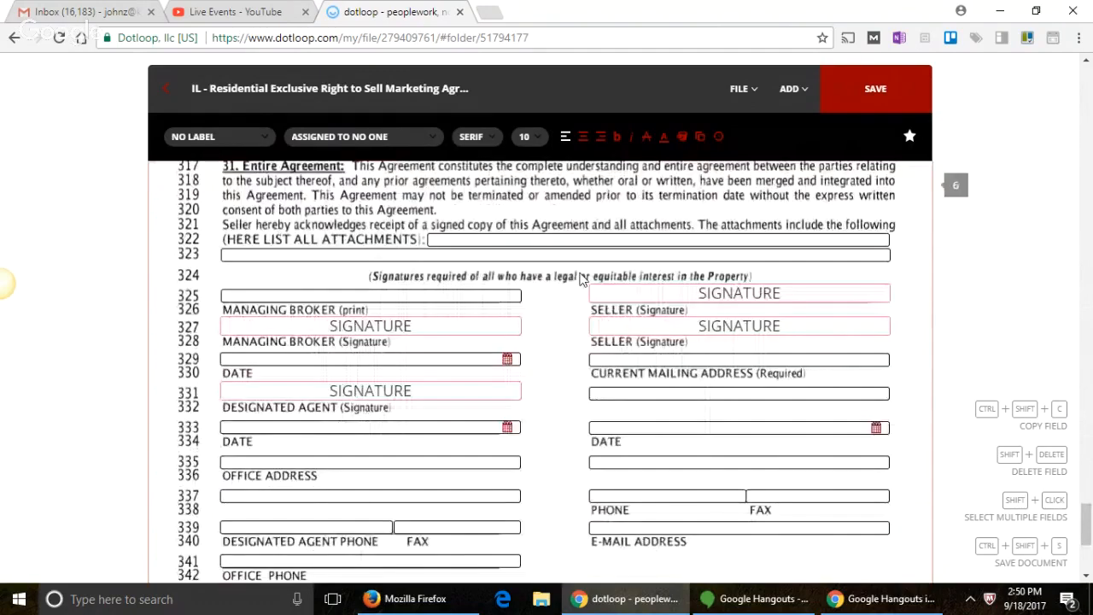
scroll(581, 279, "up", 3)
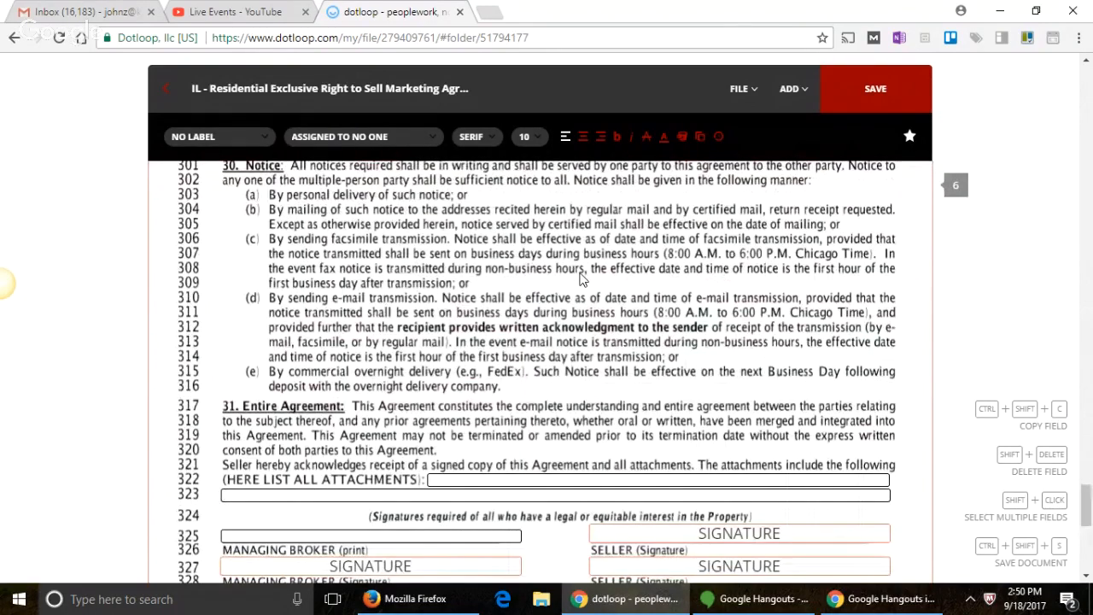
scroll(580, 279, "up", 4)
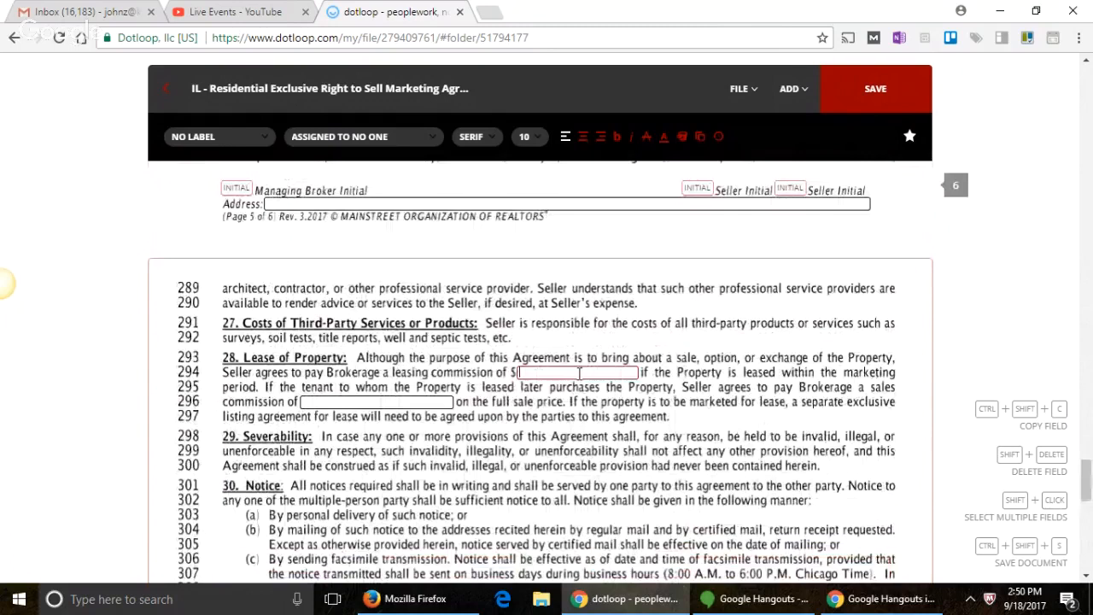
type("1 months rent")
left_click(427, 401)
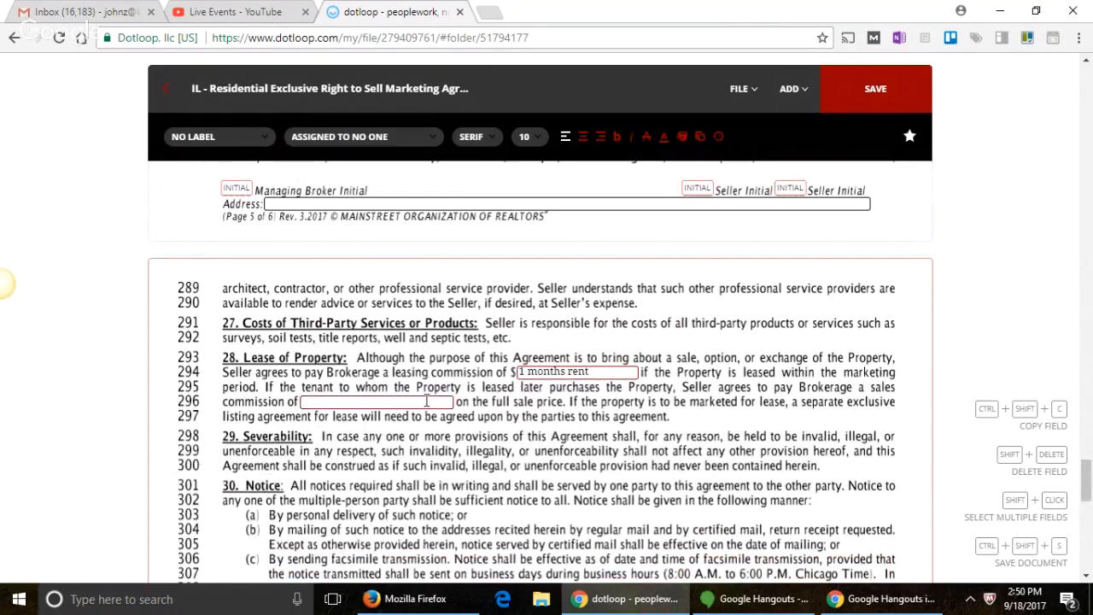
type("1%")
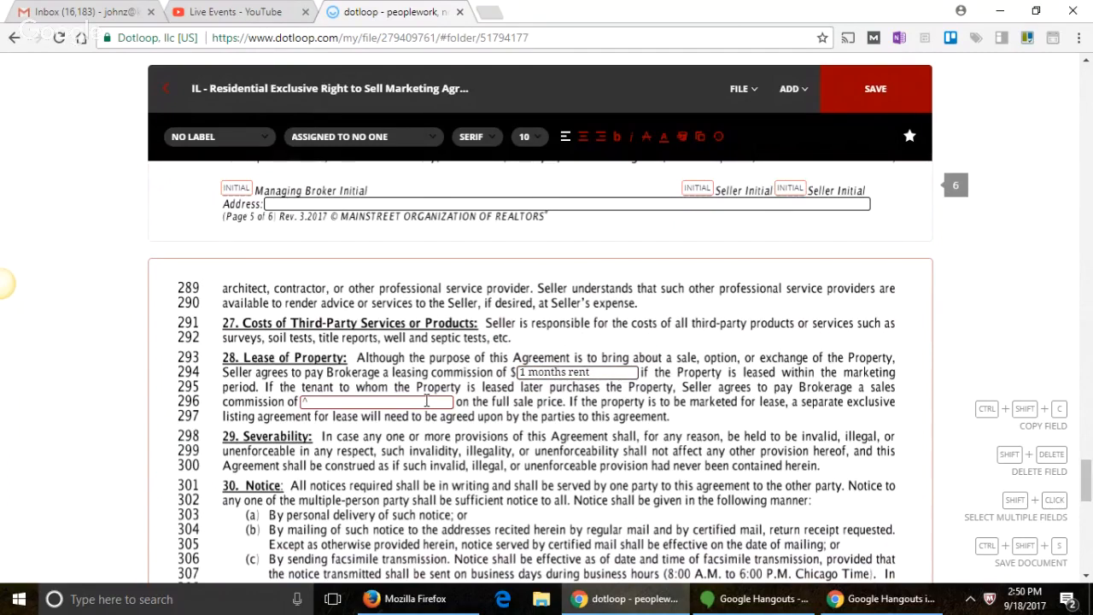
key("BackSpace")
key("BackSpace")
type("6% - 1 months")
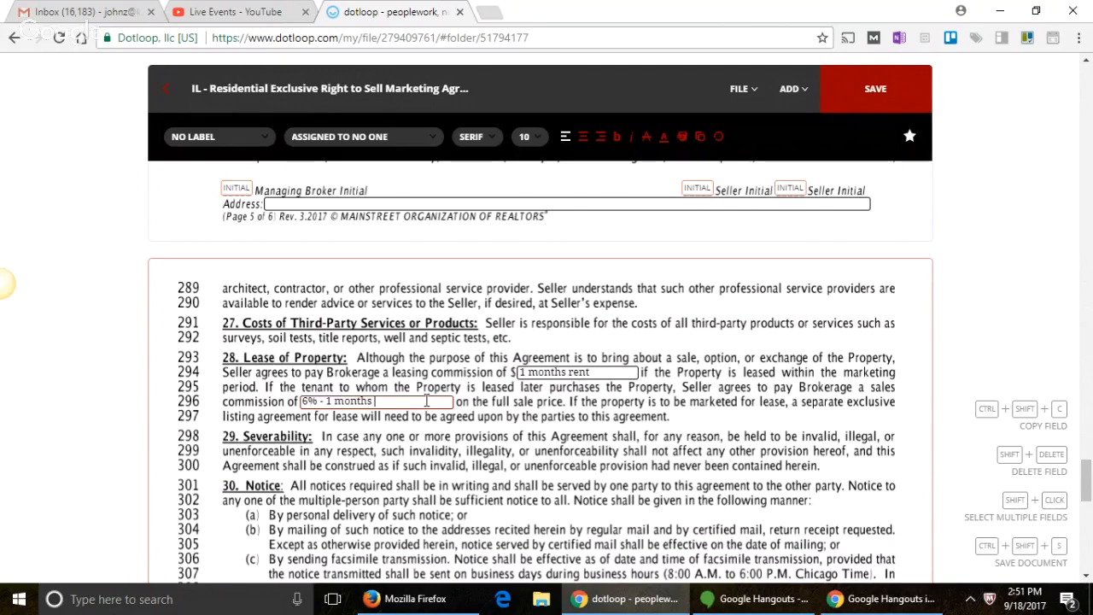
scroll(431, 399, "down", 1)
Step: Type the managing broker's name into the line 325 Managing Broker (print) field, correcting the surname
scroll(431, 399, "down", 5)
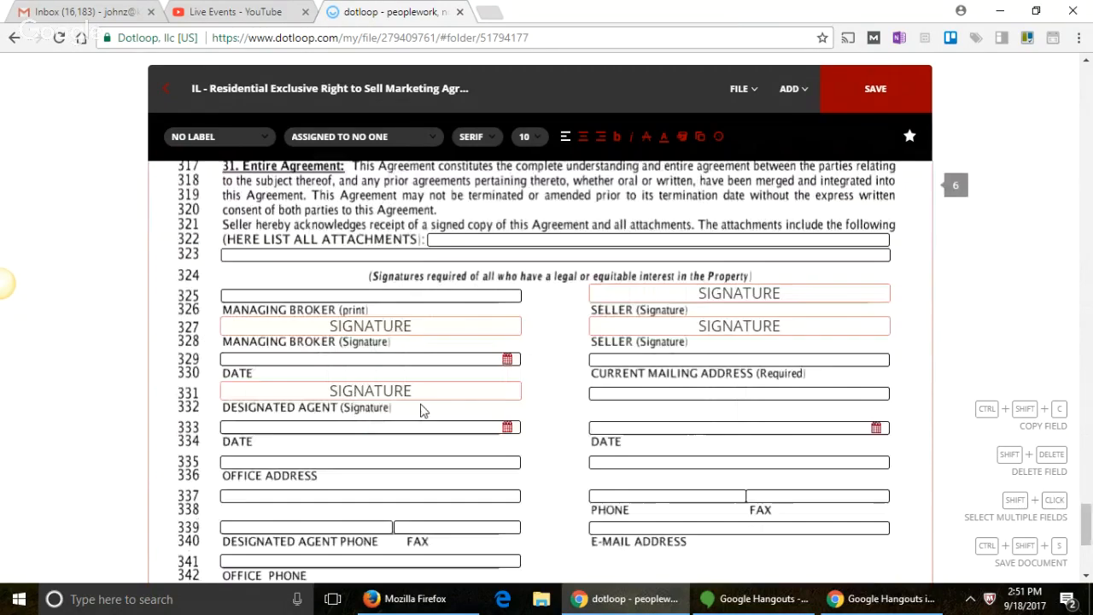
left_click(408, 294)
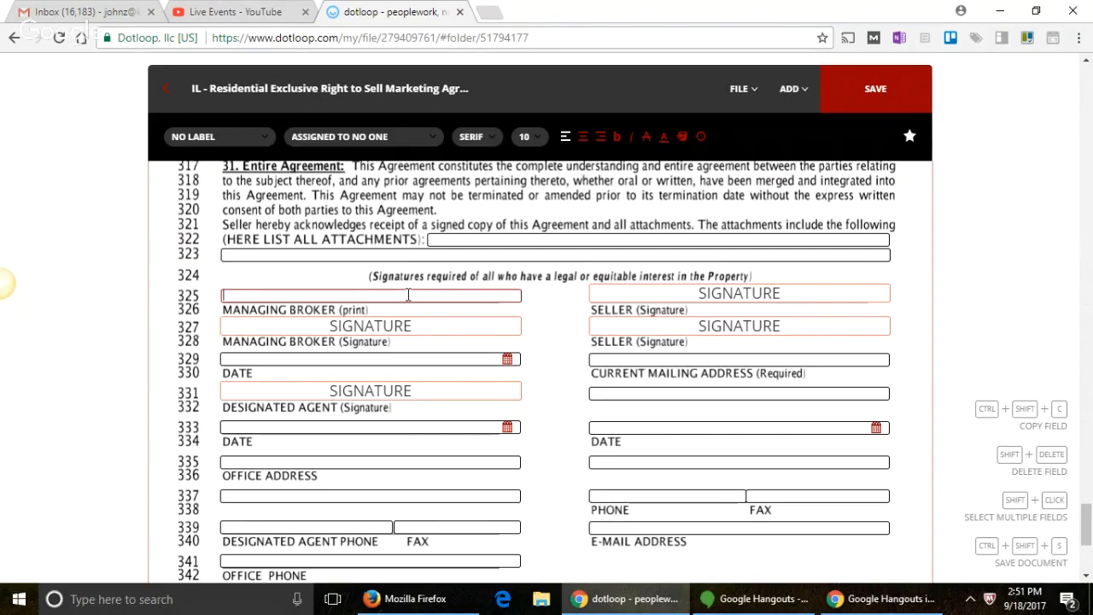
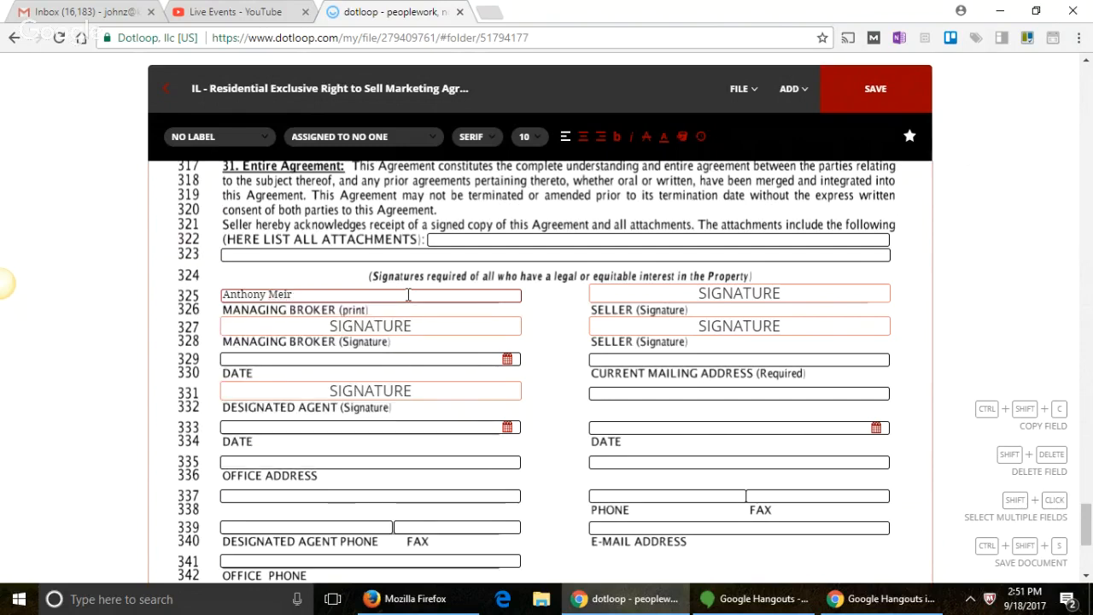
type("r")
key("BackSpace")
type("ie")
key("BackSpace")
key("BackSpace")
type("ie")
key("BackSpace")
key("BackSpace")
type("eir")
key("BackSpace")
key("BackSpace")
Step: Fill in the office street address and the city, state and ZIP lines
scroll(405, 299, "down", 3)
left_click(400, 303)
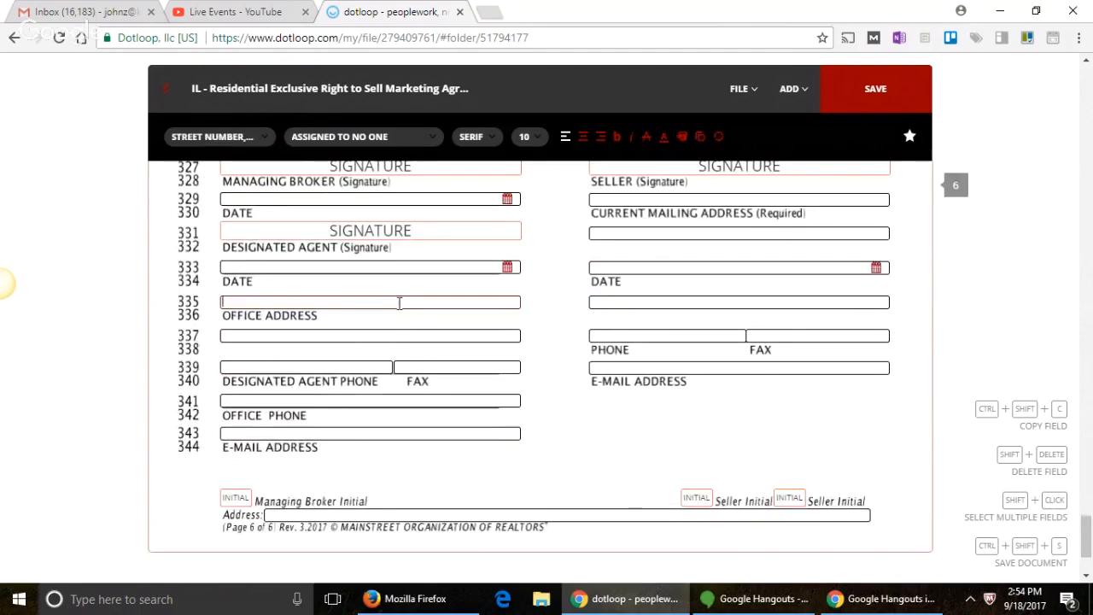
type("16101 S. 1")
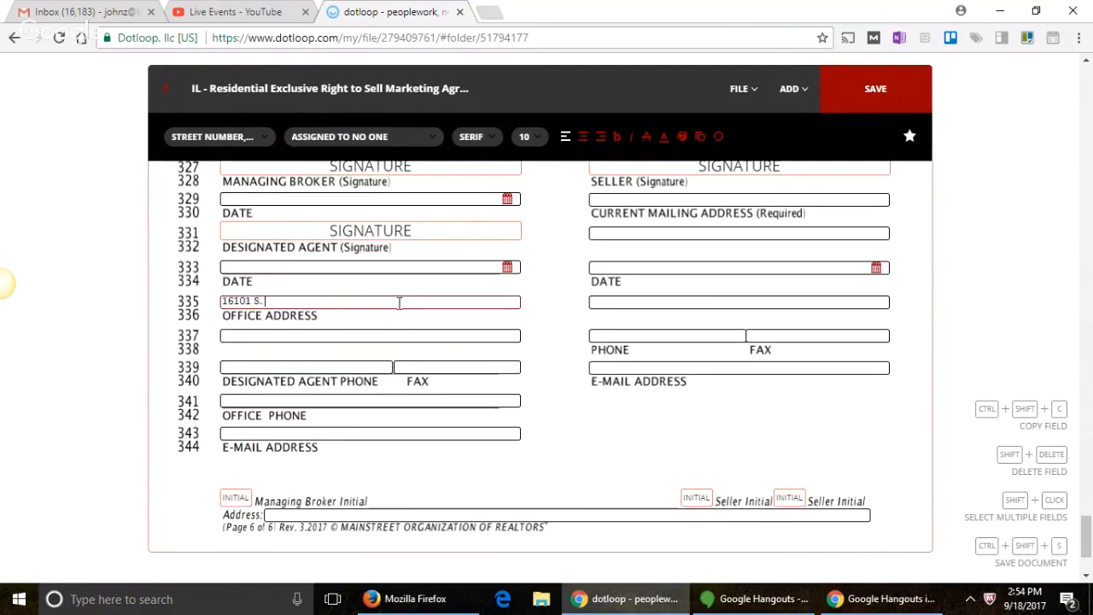
type("0")
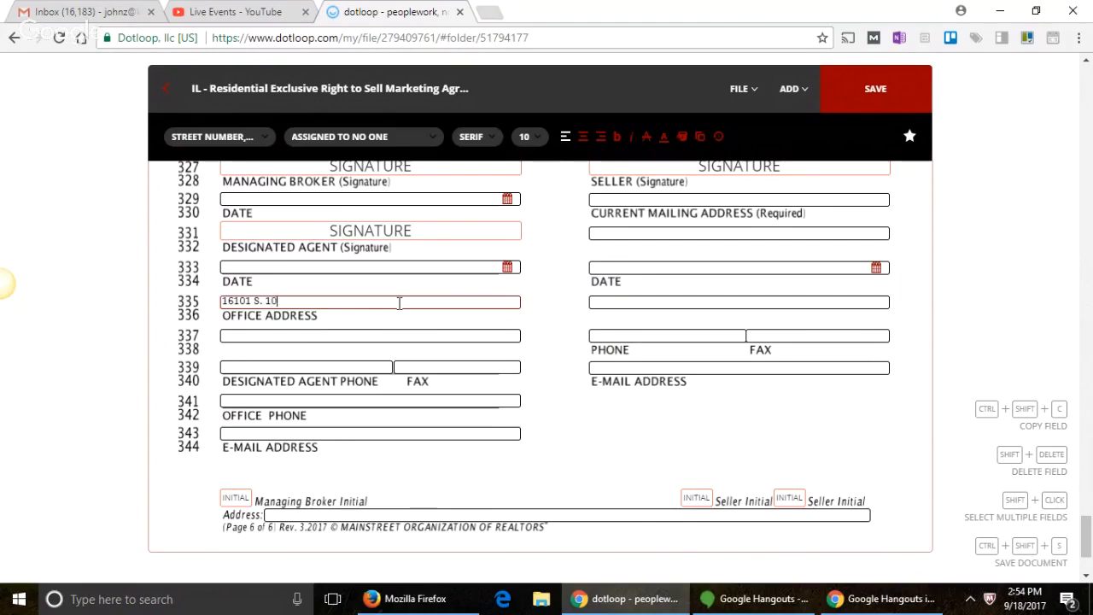
type("8th Ave")
left_click(375, 339)
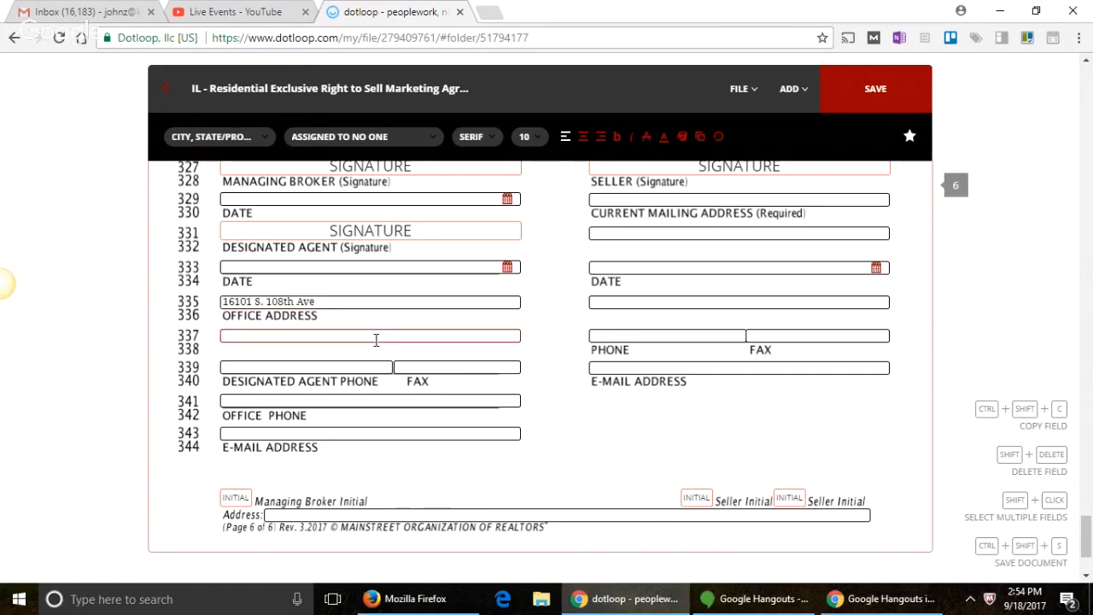
type("Orland ")
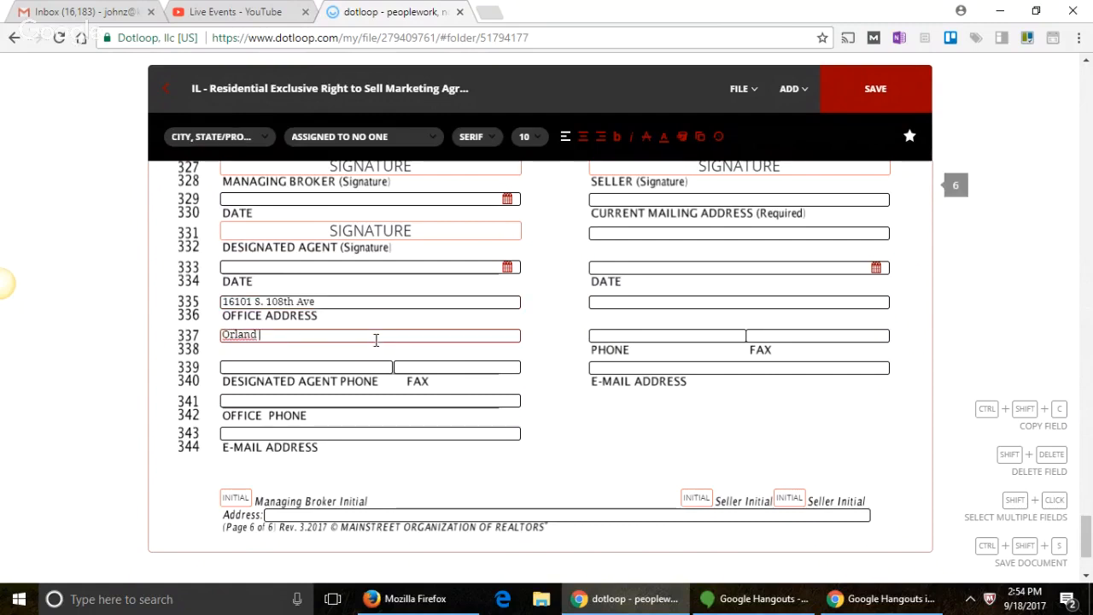
type("Park, IL")
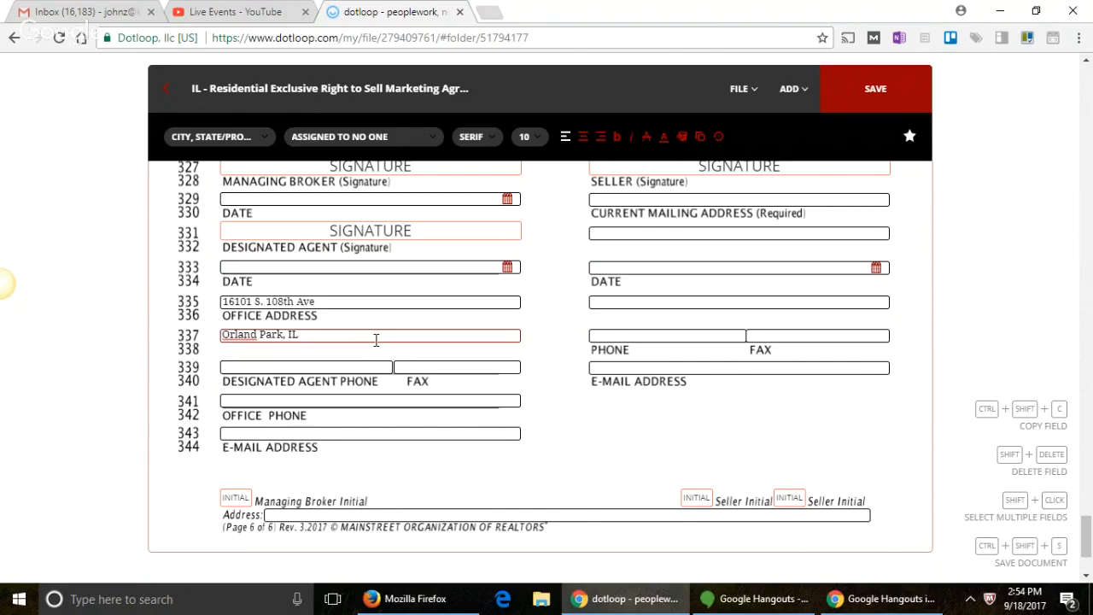
type("60467")
Step: Enter the designated agent's phone, office phone and e-mail address, then save the agreement
left_click(333, 365)
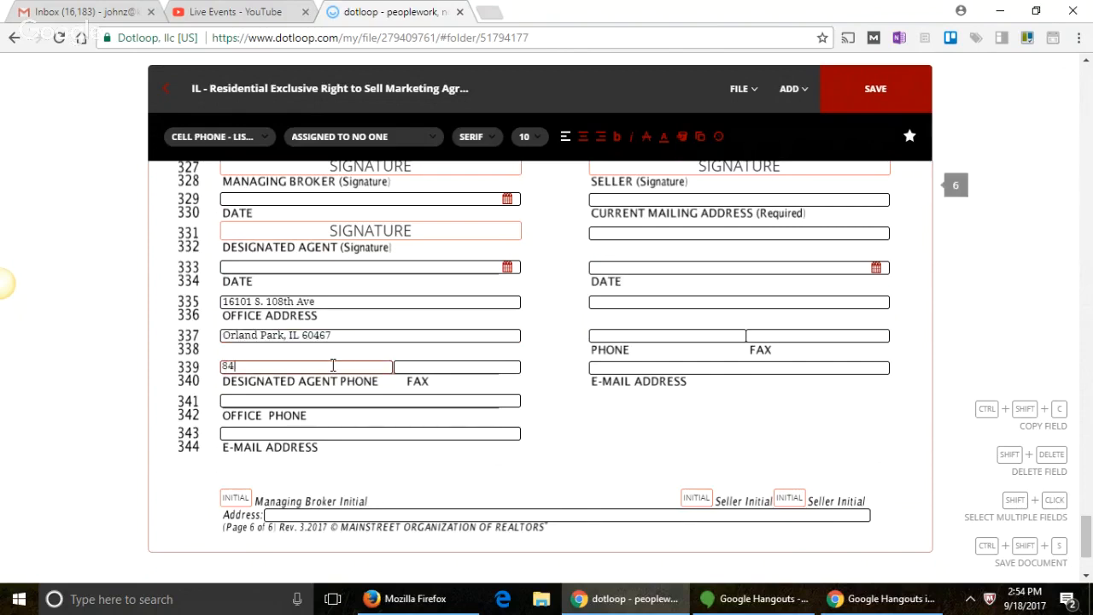
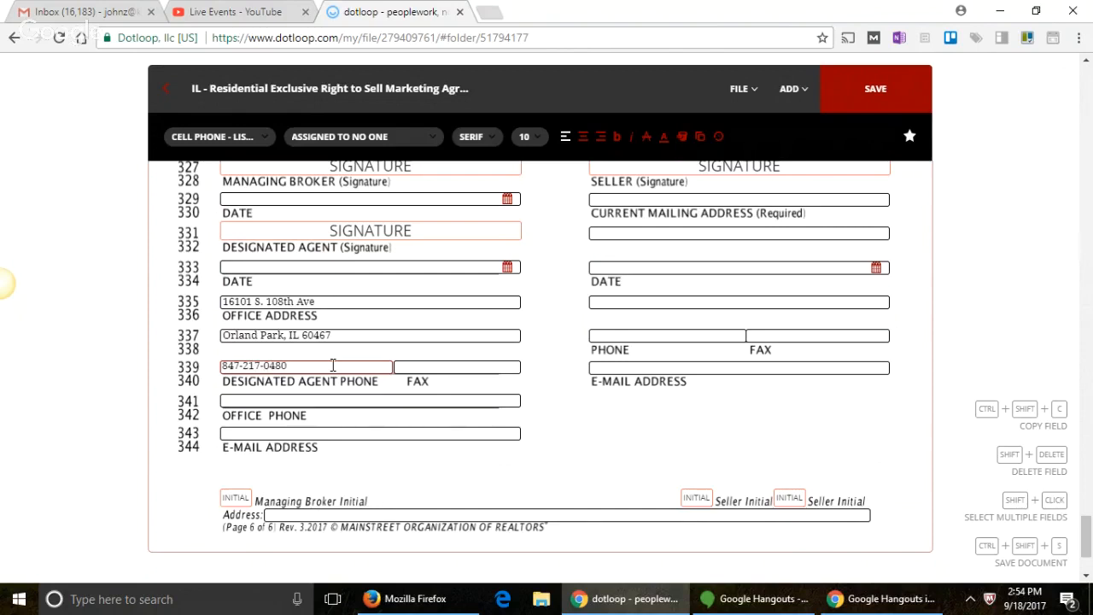
left_click(290, 399)
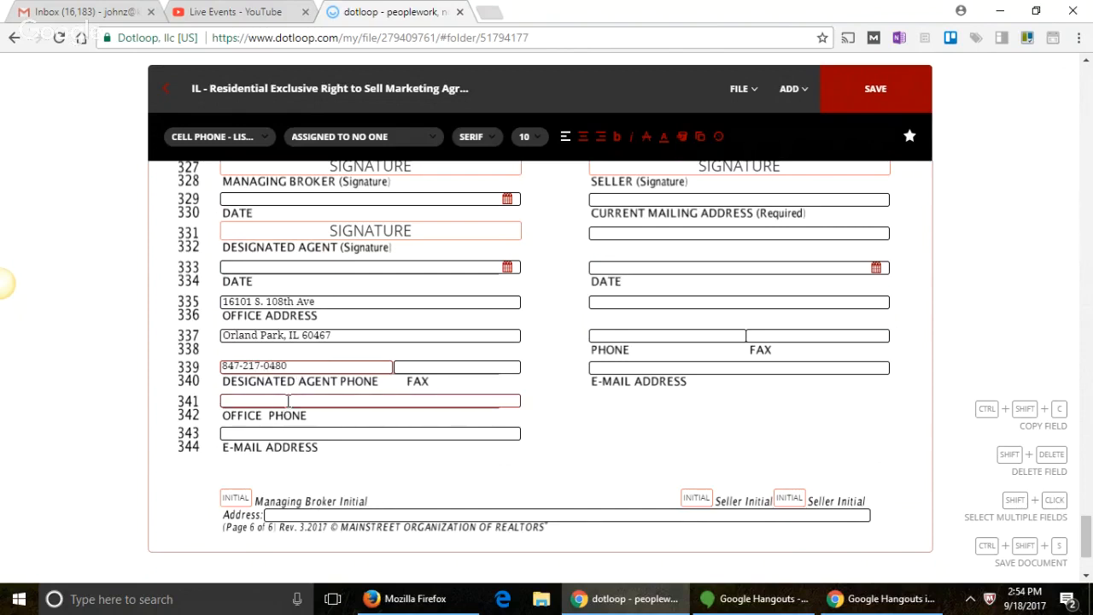
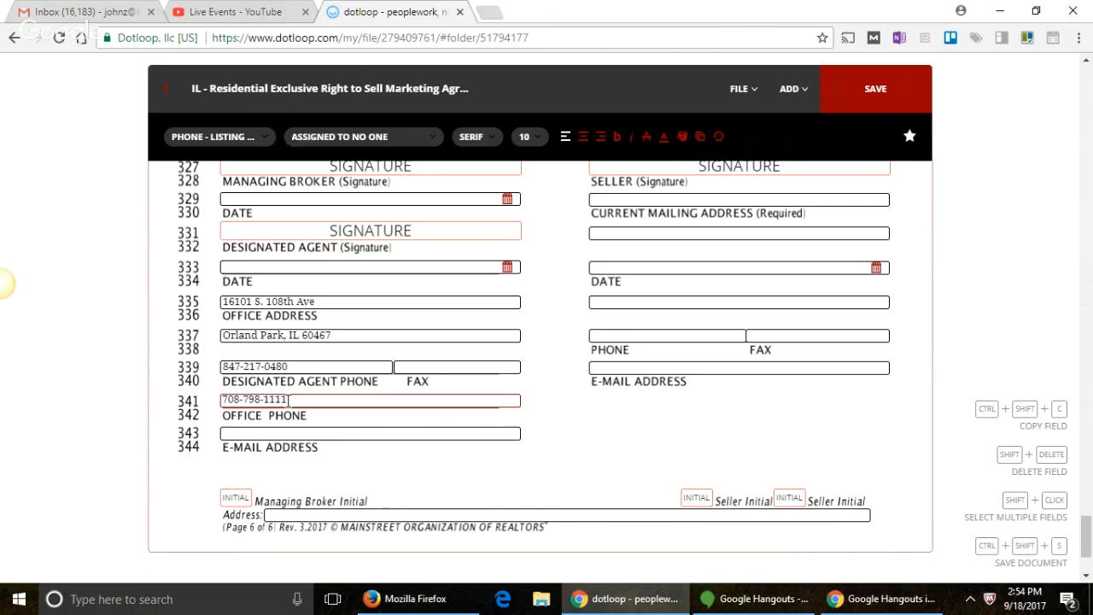
left_click(398, 432)
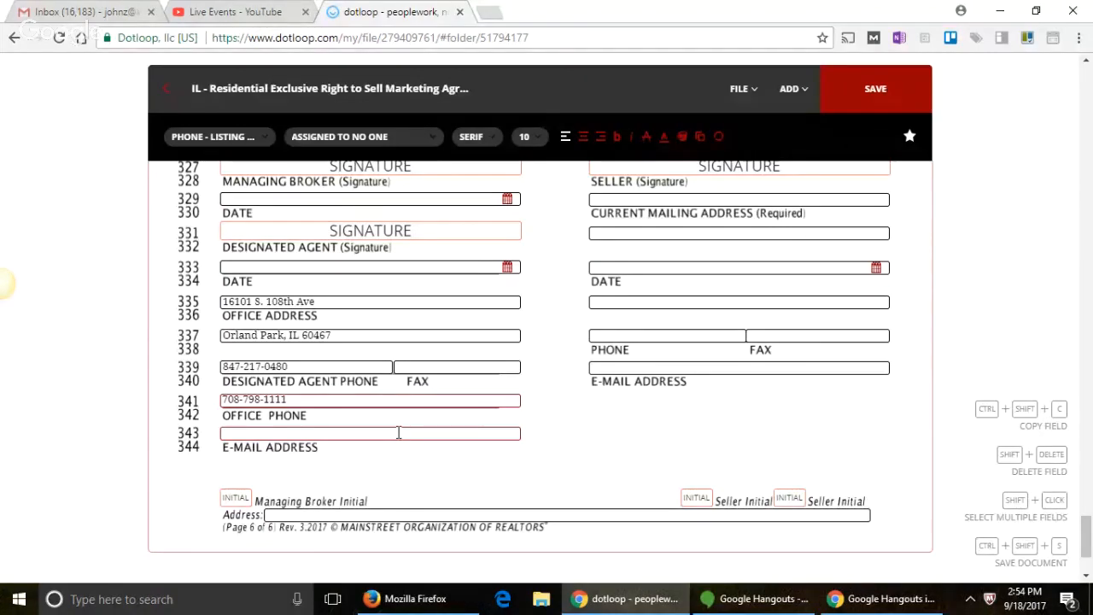
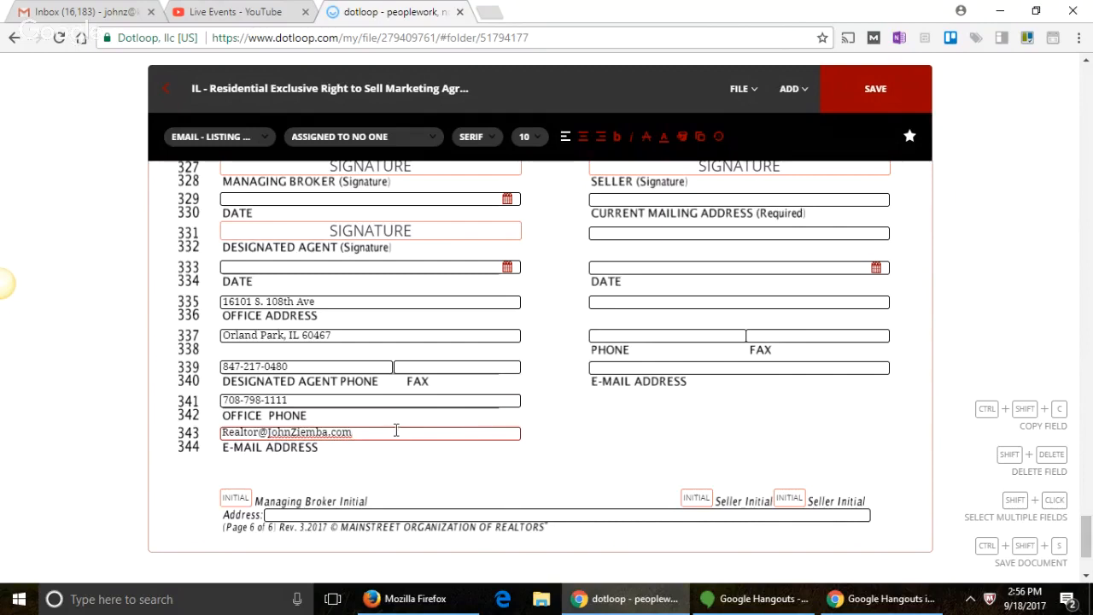
left_click(873, 98)
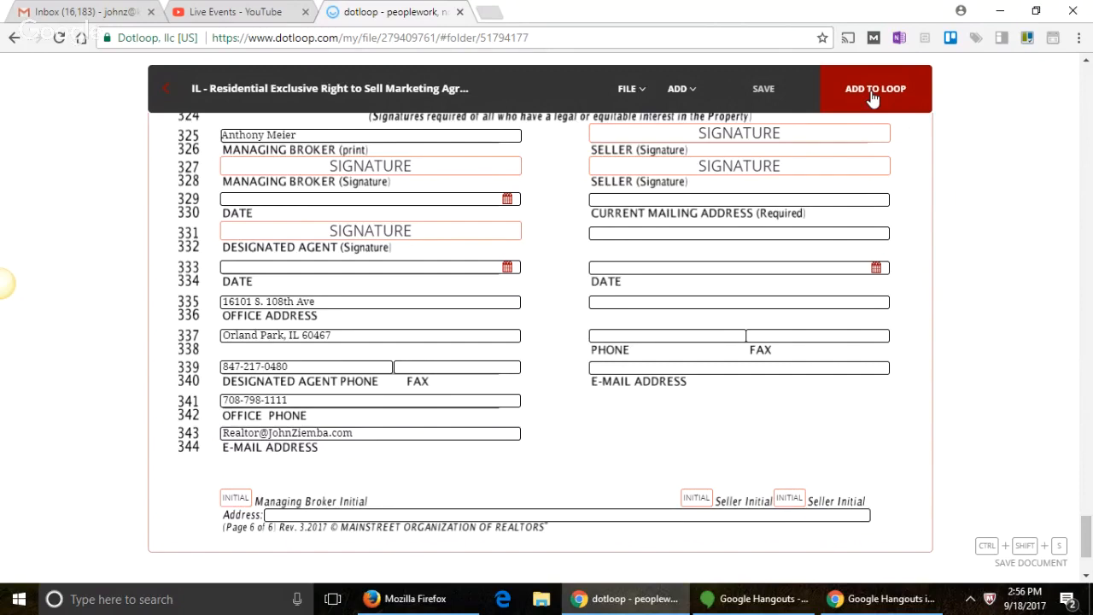
Step: From the Loops list, create a loop named '456 Main St. Palatine, IL 60074'
left_click(166, 89)
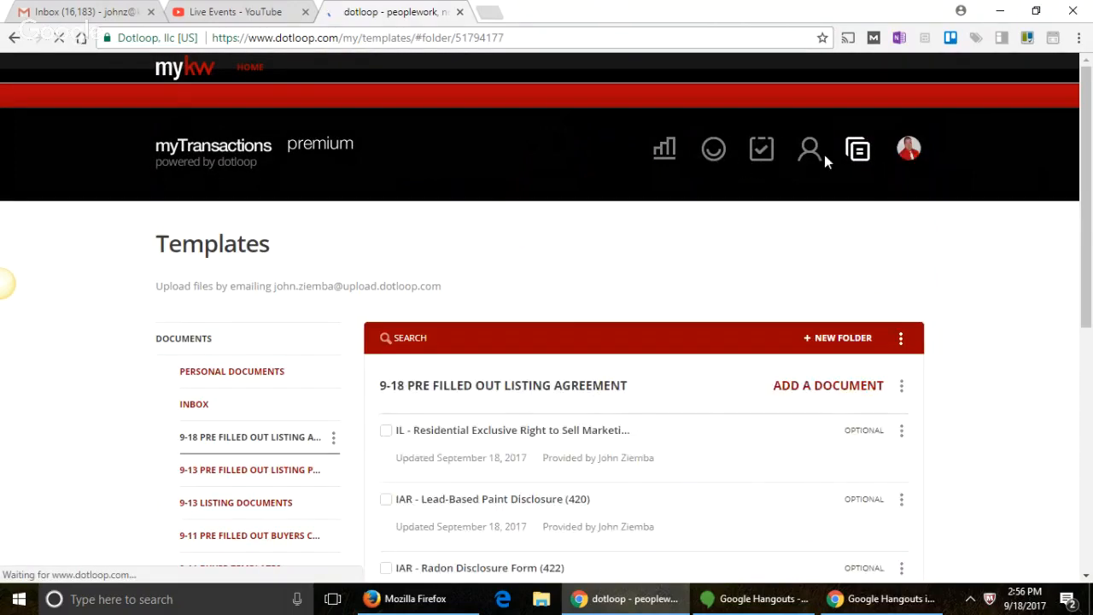
left_click(713, 152)
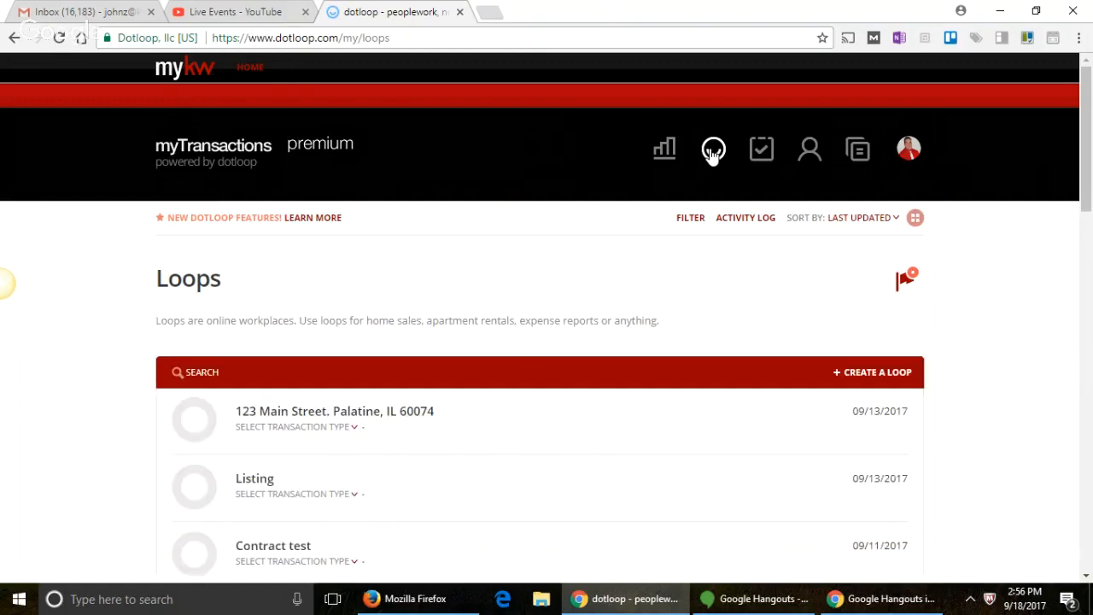
left_click(879, 373)
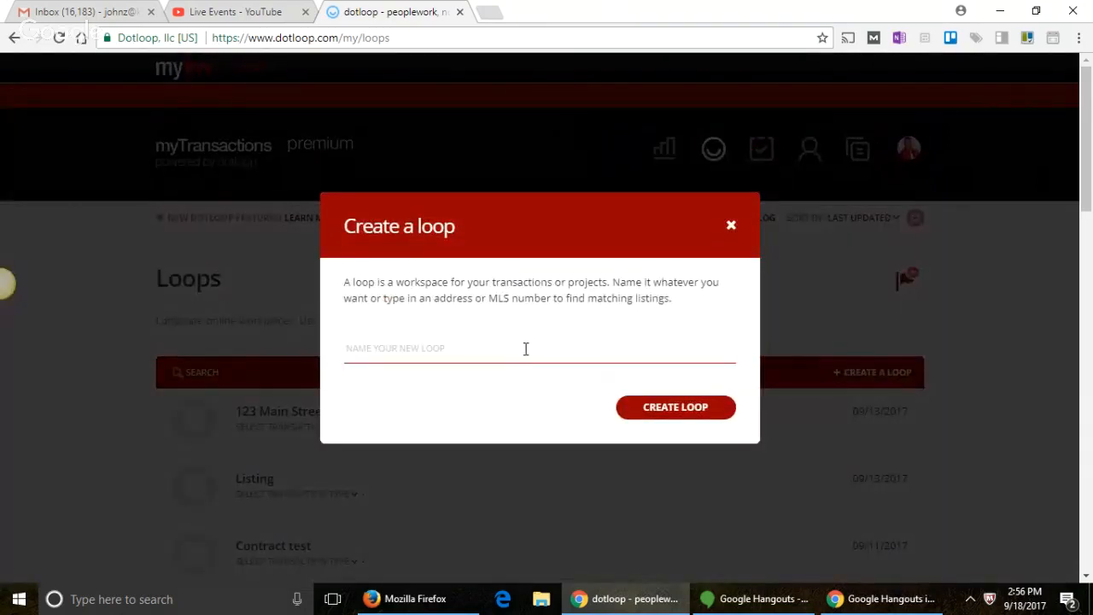
type("test")
key("BackSpace")
key("BackSpace")
key("BackSpace")
key("BackSpace")
type("456 Main ")
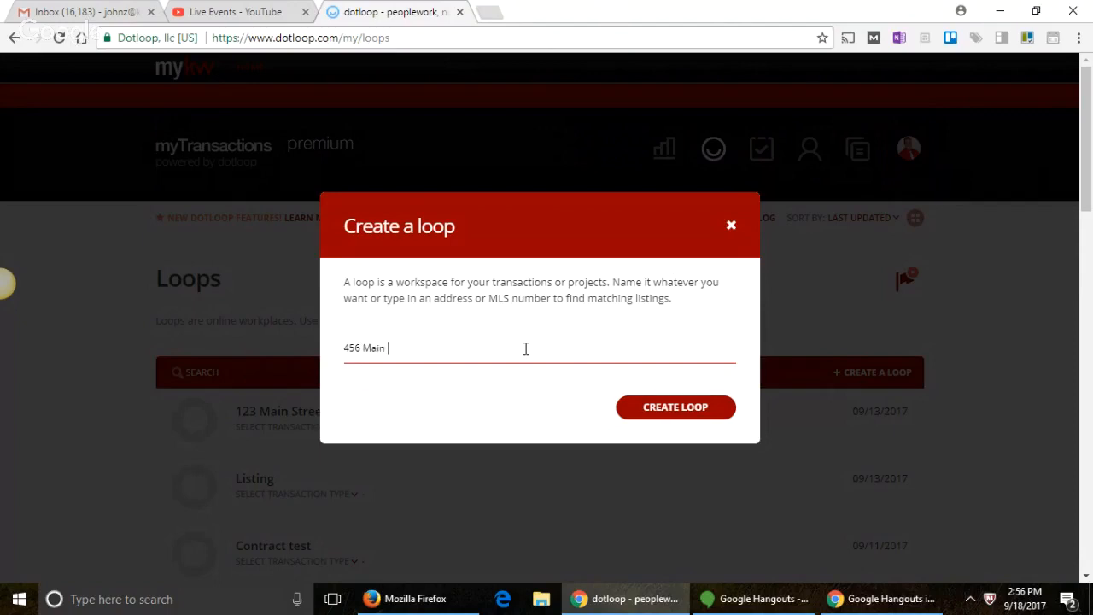
type("St. Pal")
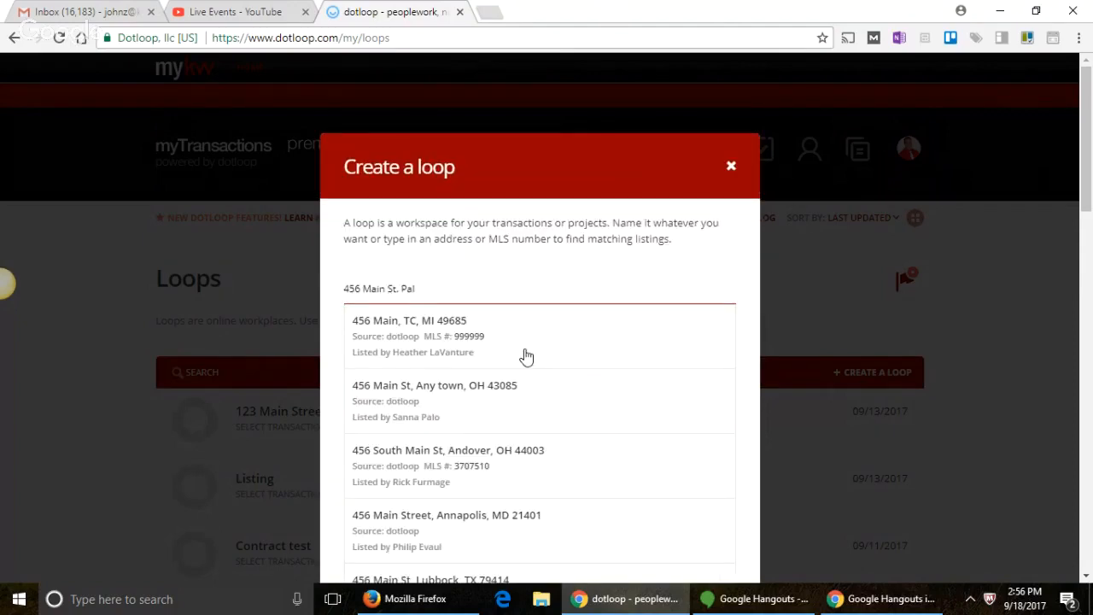
type("atine, IL 6")
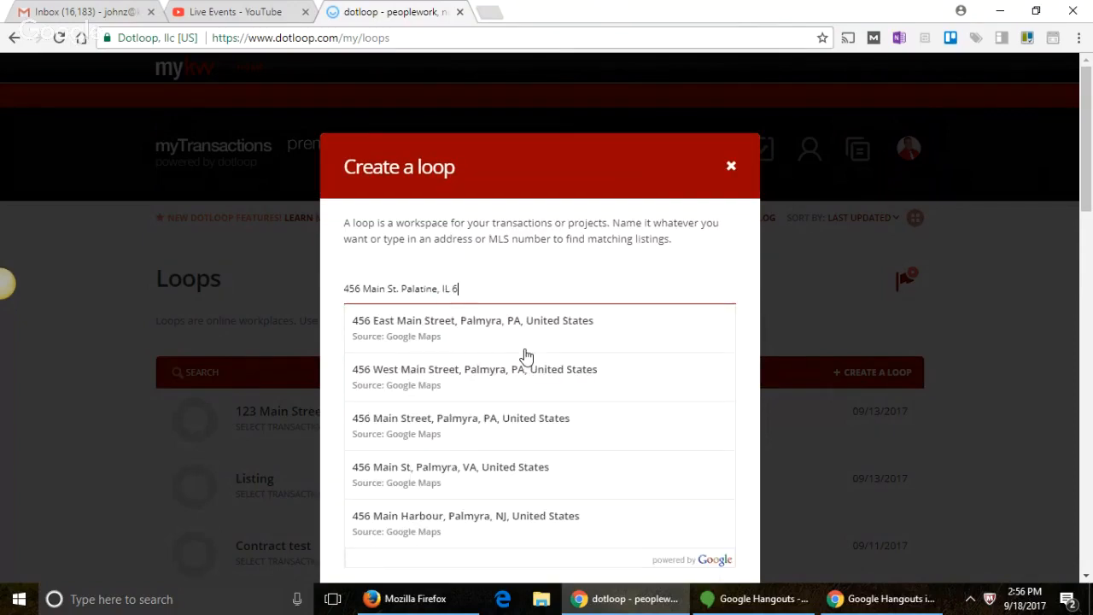
type("0074")
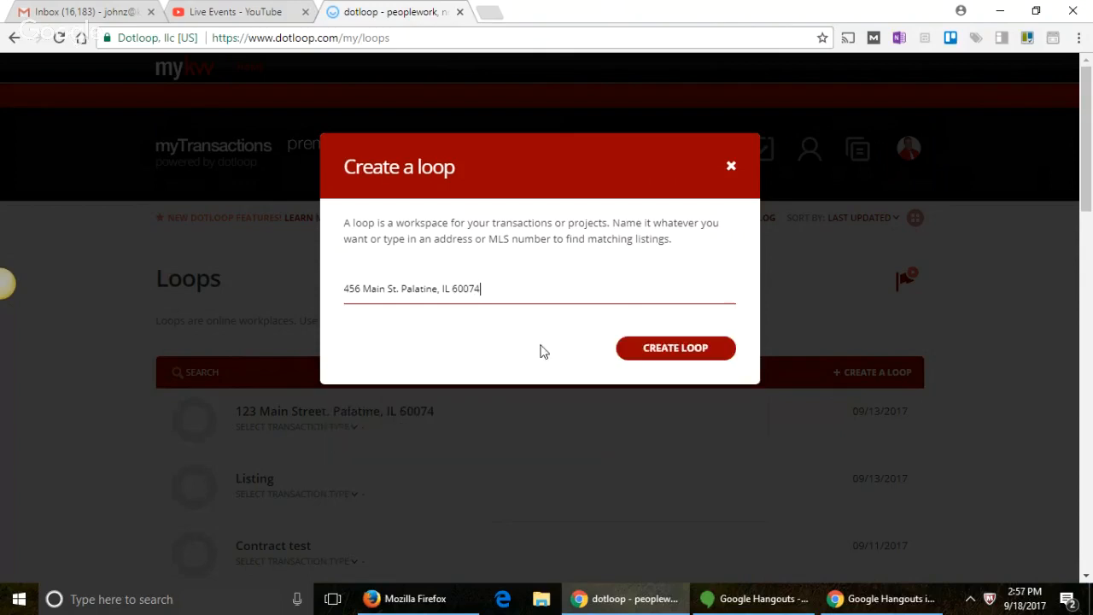
left_click(696, 352)
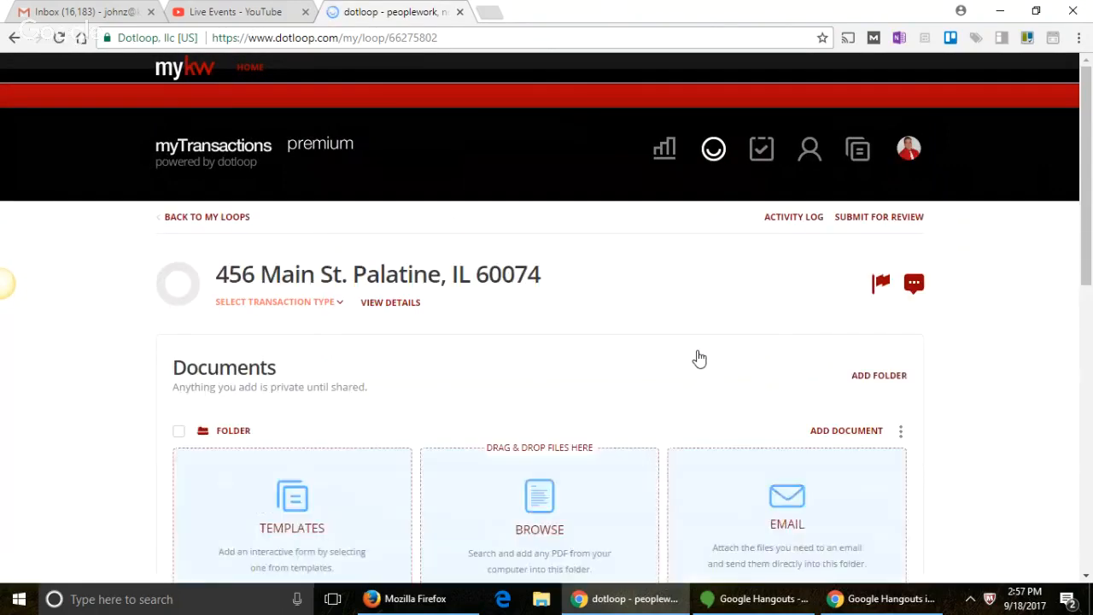
Step: Copy all five templates from the 9-18 Pre Filled Out Listing Agreement folder into the loop
left_click(254, 526)
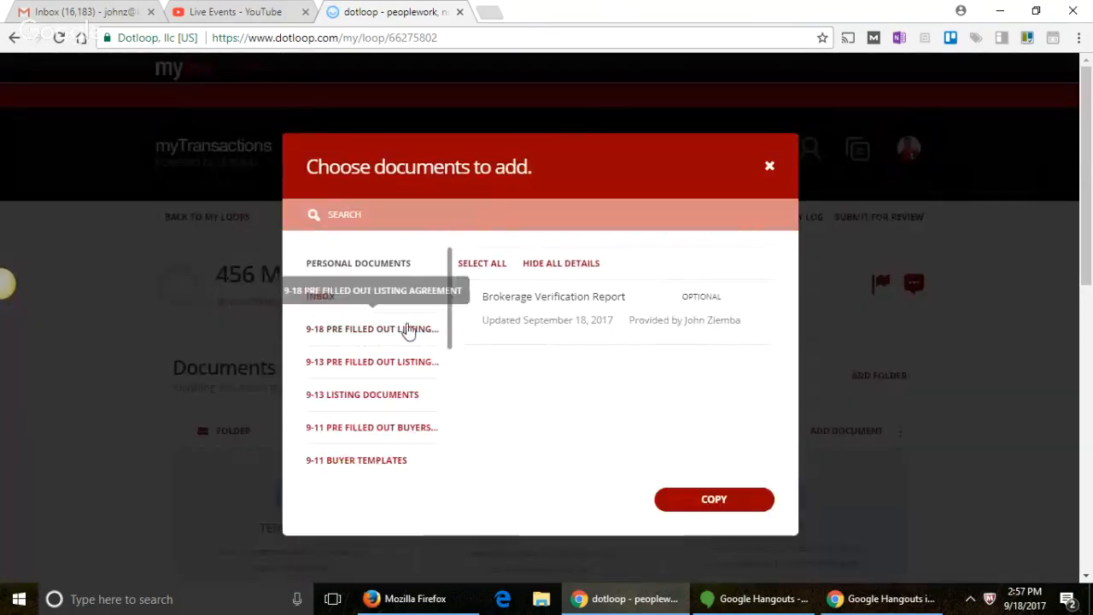
left_click(397, 333)
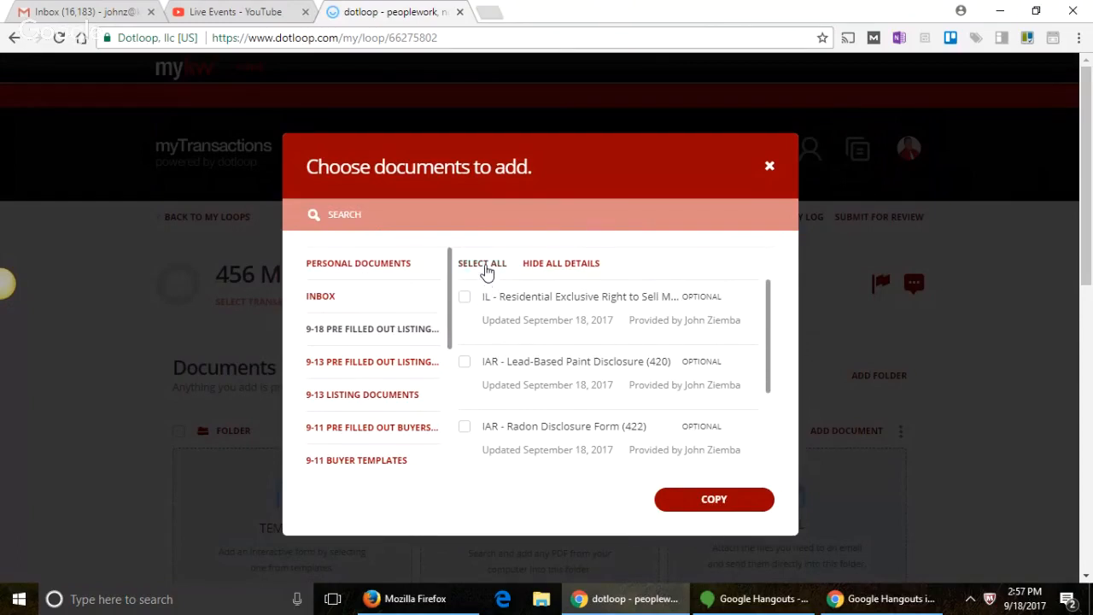
left_click(484, 265)
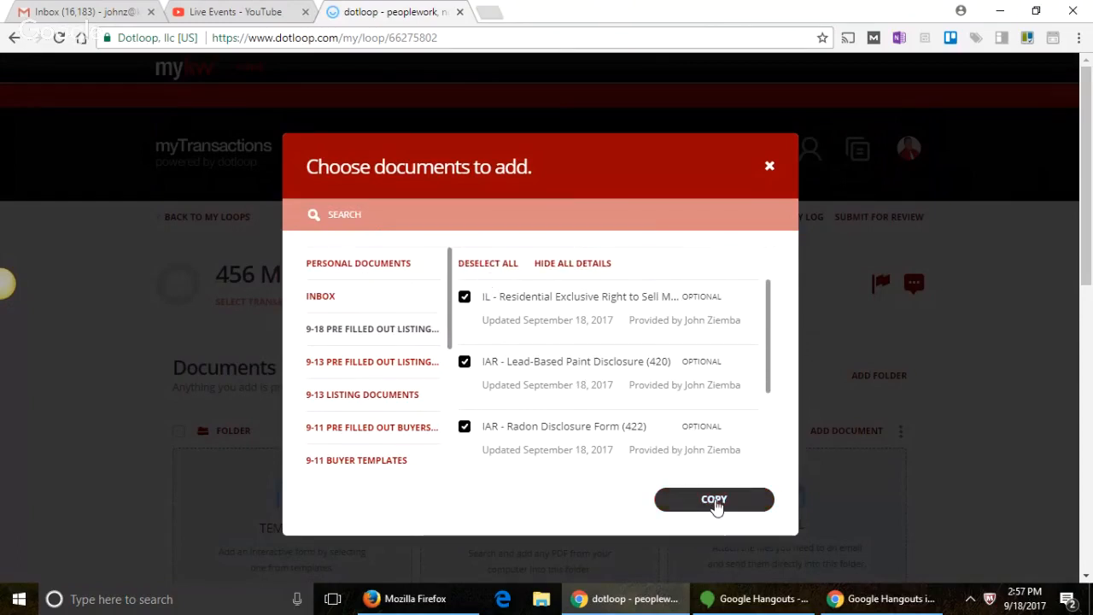
left_click(714, 501)
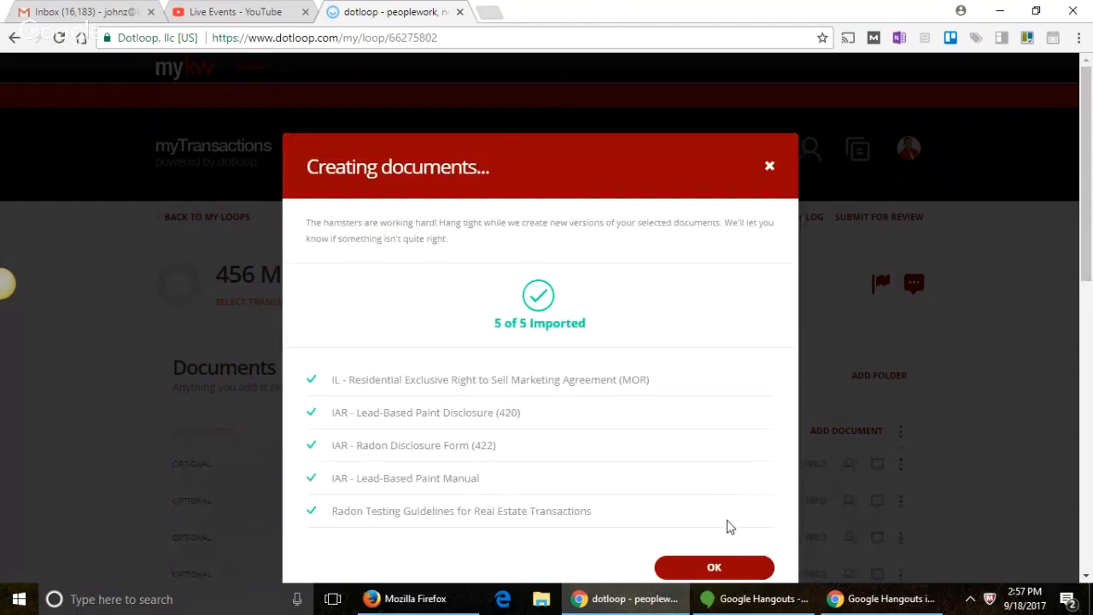
left_click(717, 568)
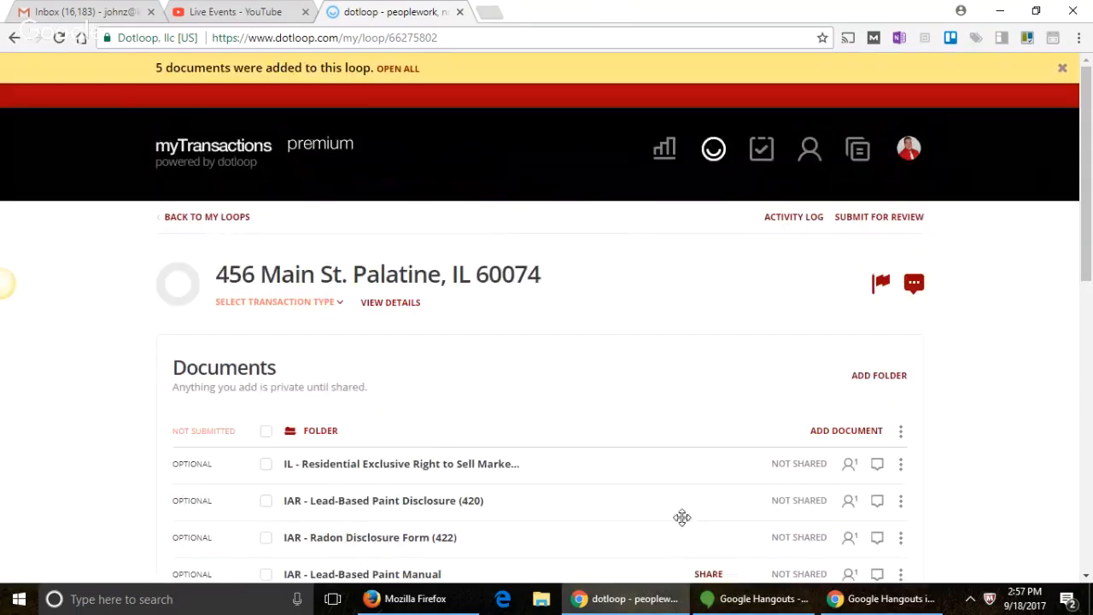
scroll(541, 423, "down", 2)
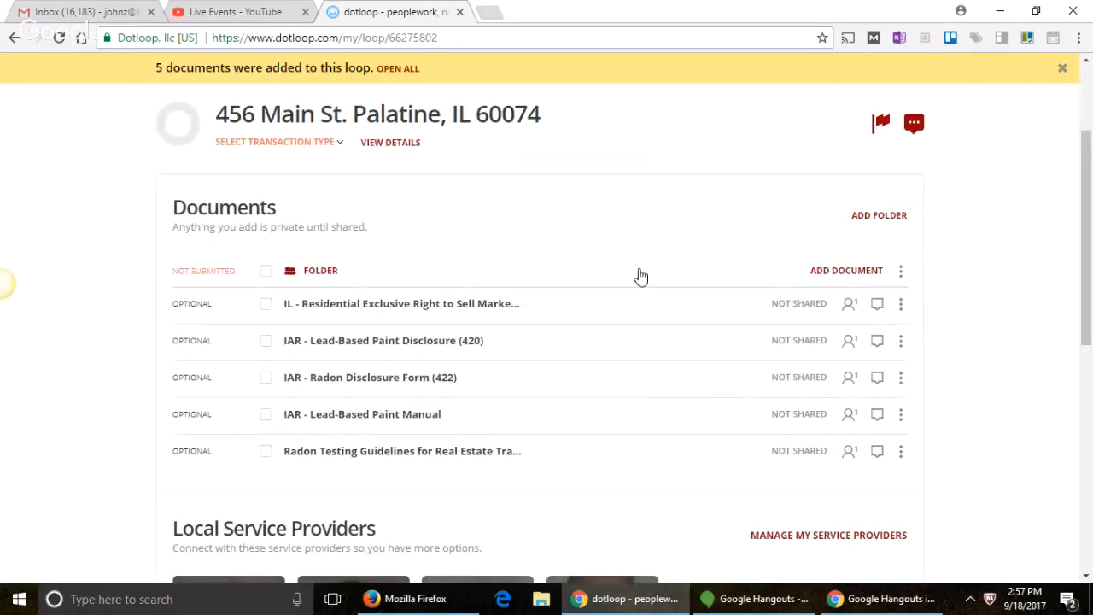
scroll(640, 276, "up", 2)
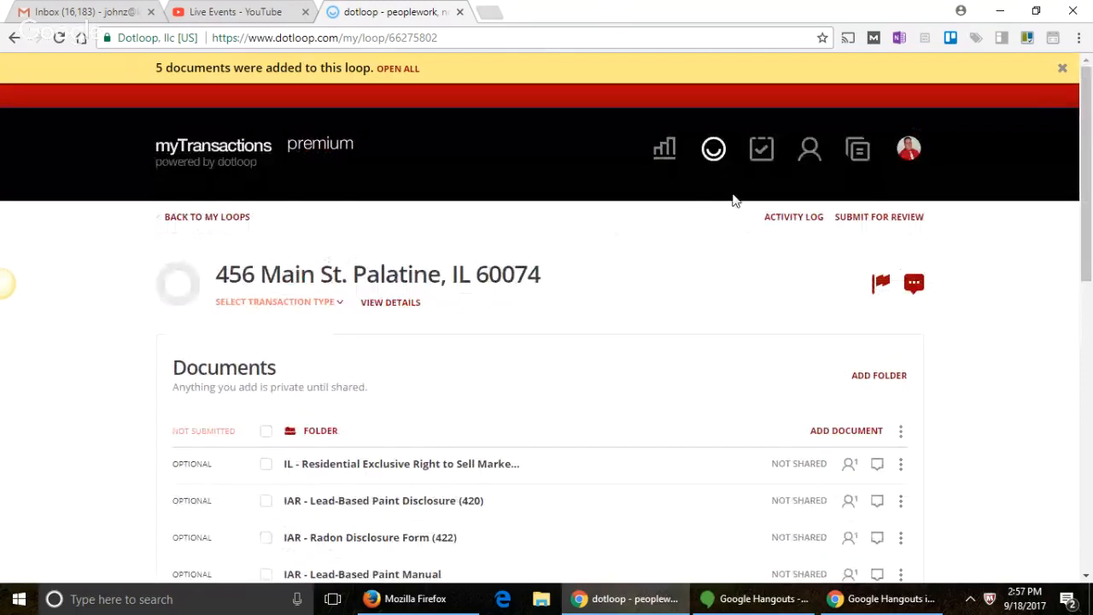
scroll(436, 358, "down", 2)
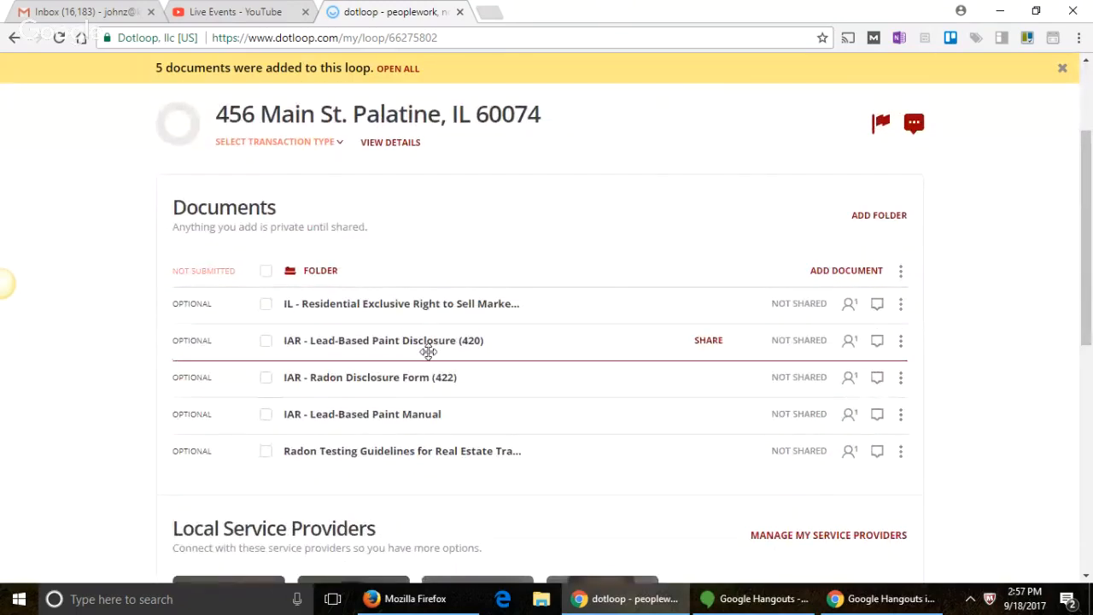
Step: Open the Residential Exclusive Right to Sell agreement's autofill and assign the account's agent as Listing Agent 1
left_click(390, 309)
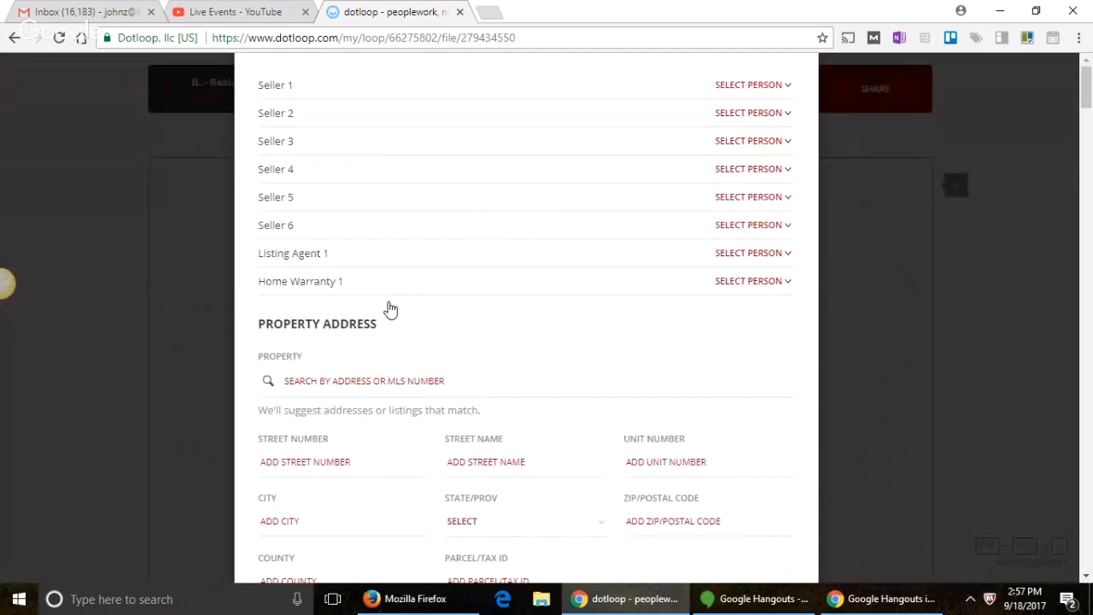
scroll(585, 299, "down", 2)
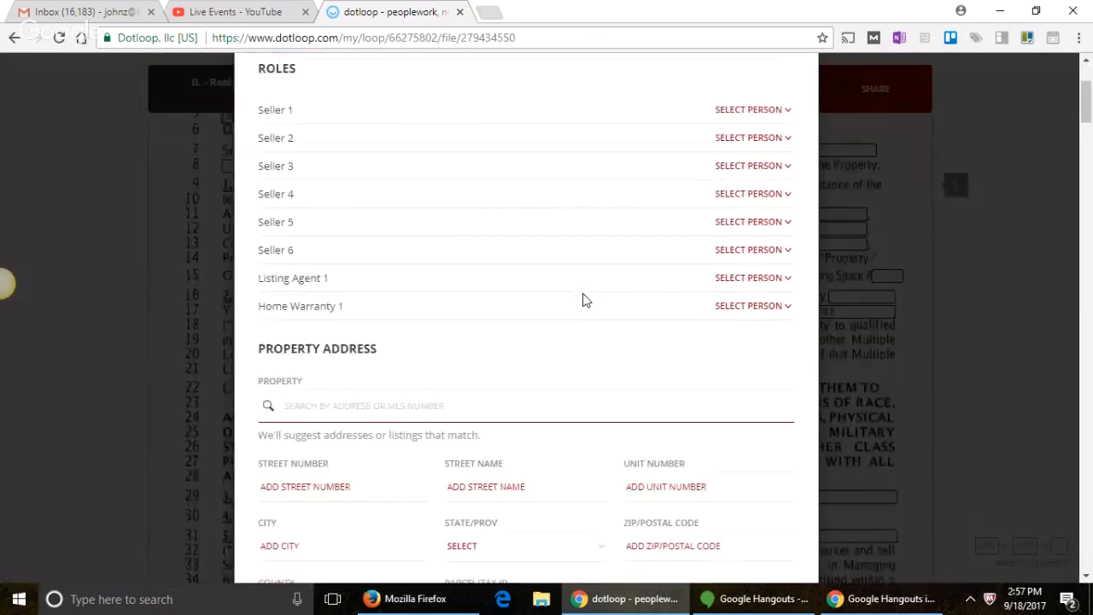
scroll(585, 300, "up", 2)
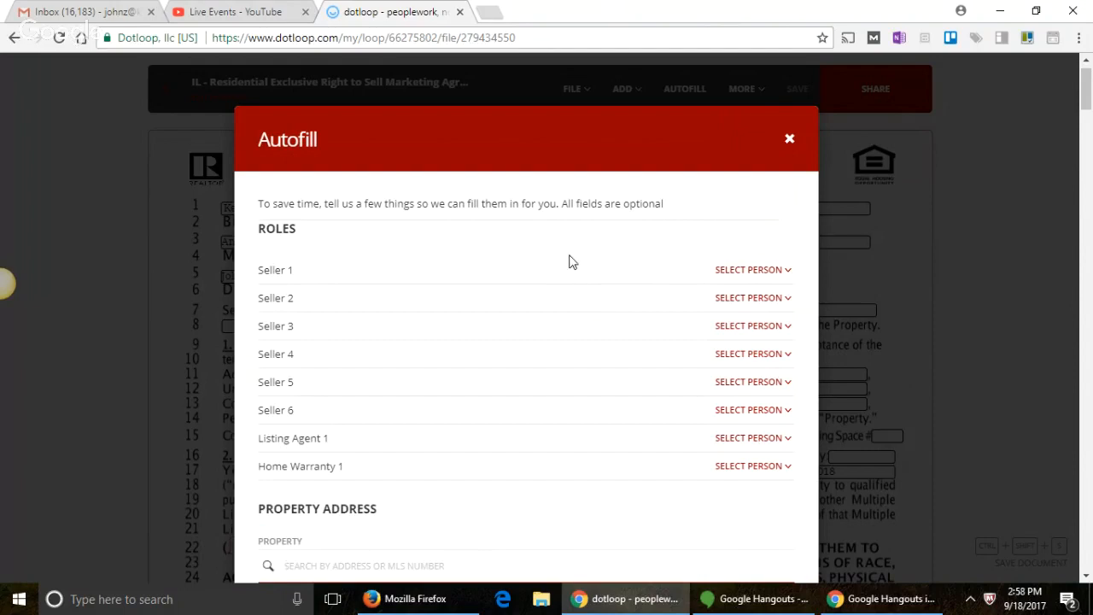
left_click(564, 274)
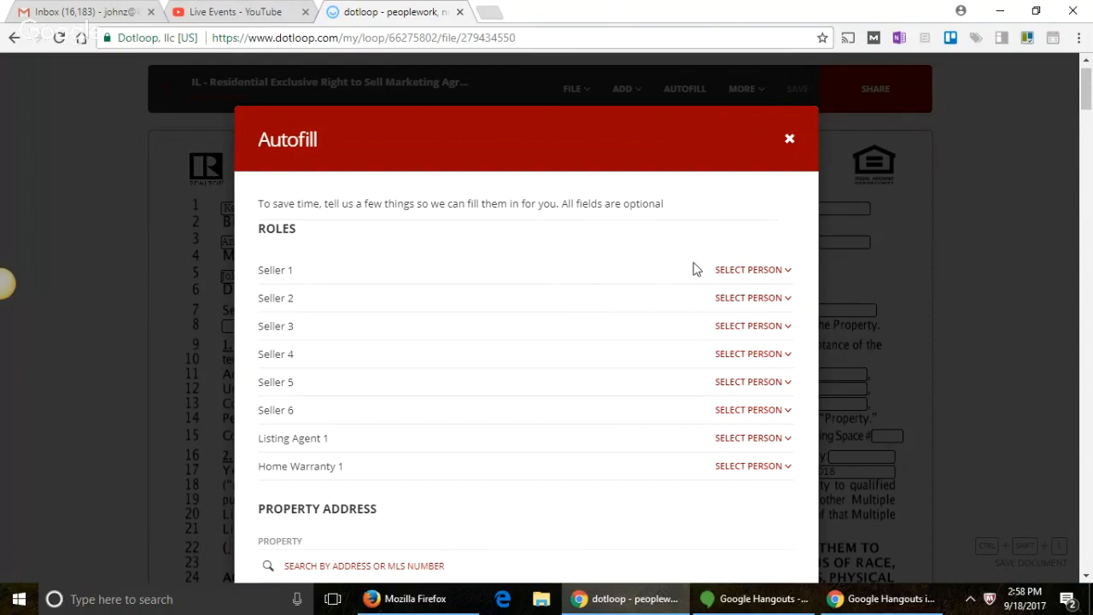
left_click(732, 277)
left_click(663, 273)
left_click(758, 437)
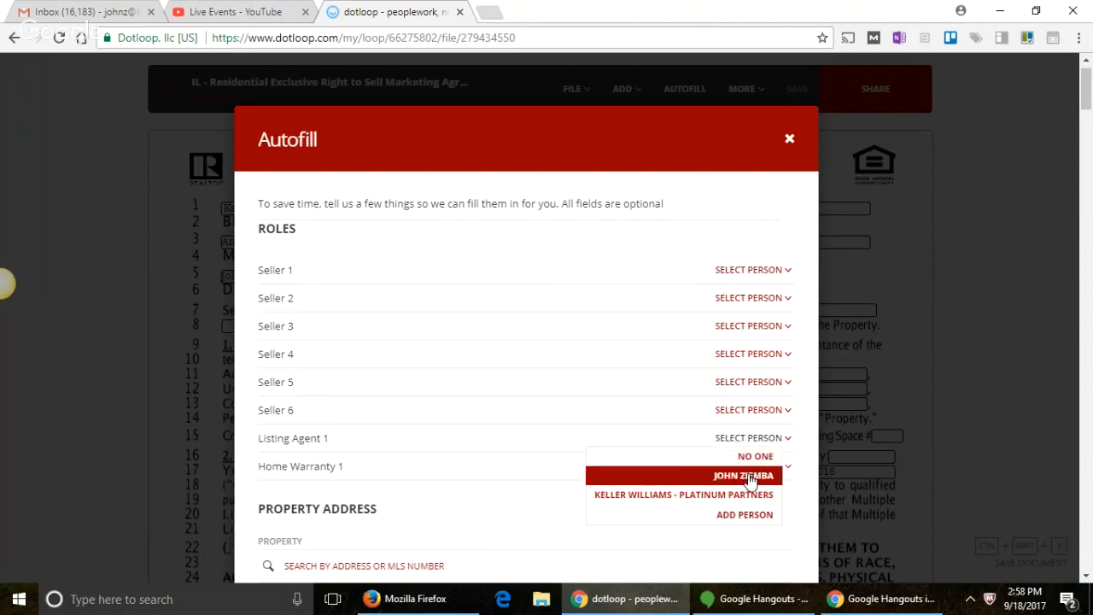
left_click(751, 476)
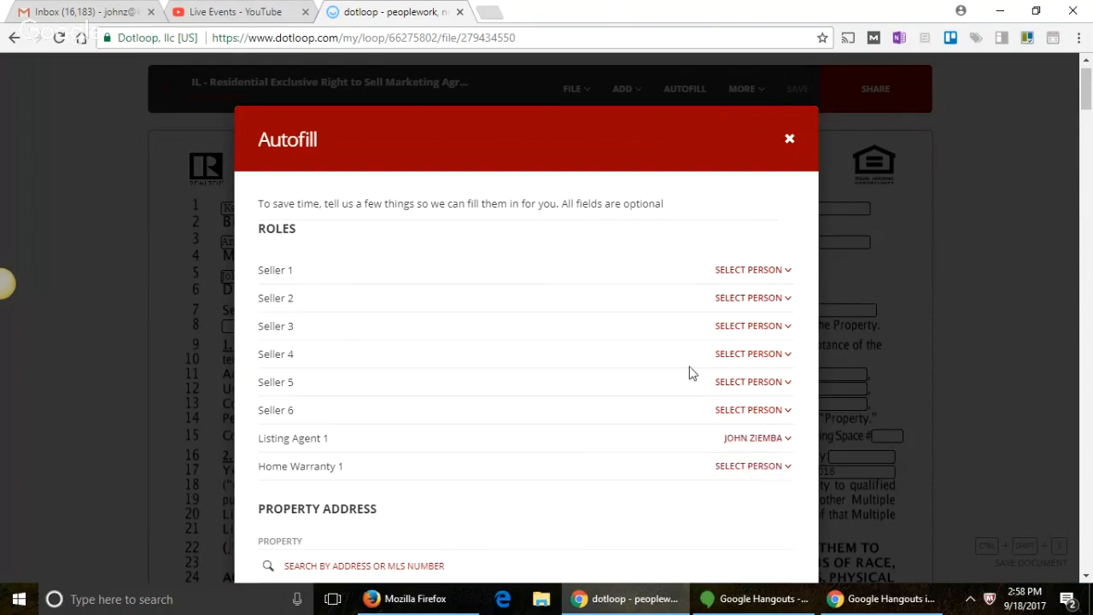
left_click(724, 271)
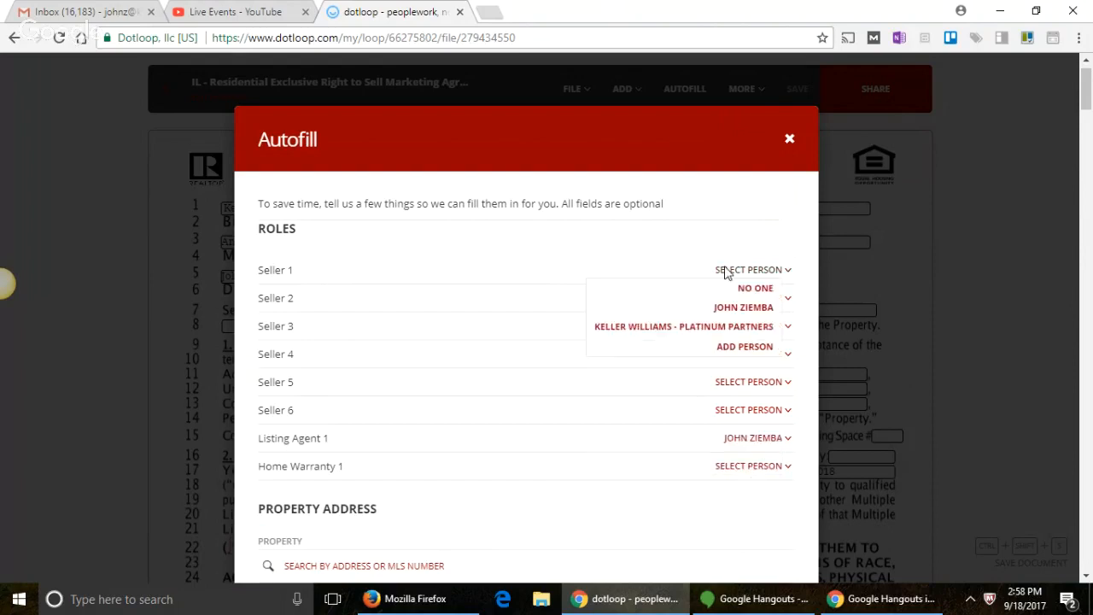
left_click(628, 261)
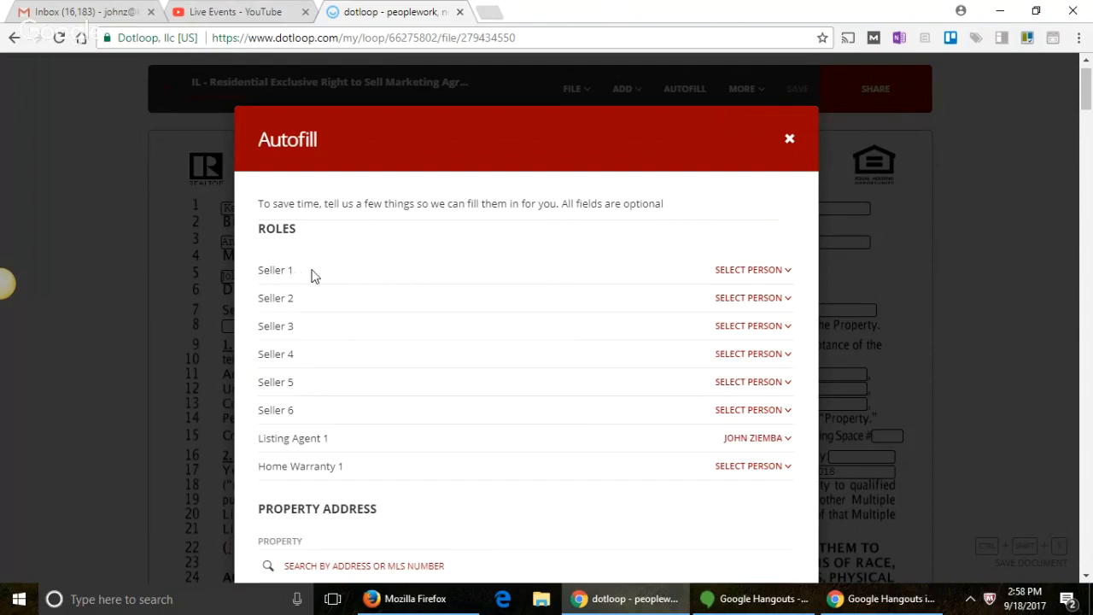
scroll(316, 275, "down", 1)
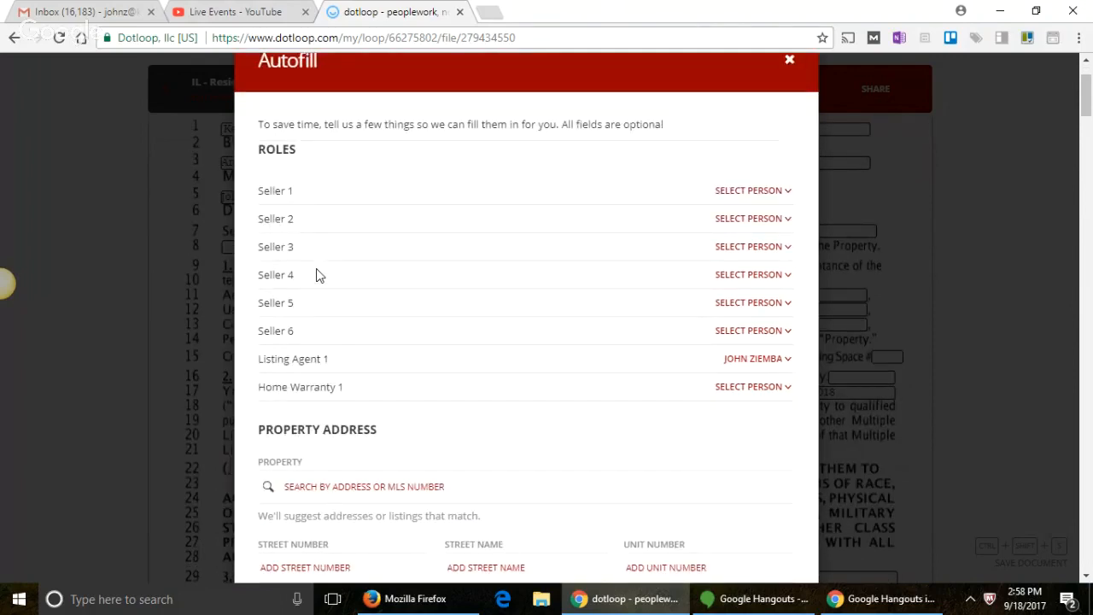
scroll(391, 316, "down", 2)
Step: Enter the property address: 456, Street, Palatine, IL, ZIP 60074
left_click(358, 402)
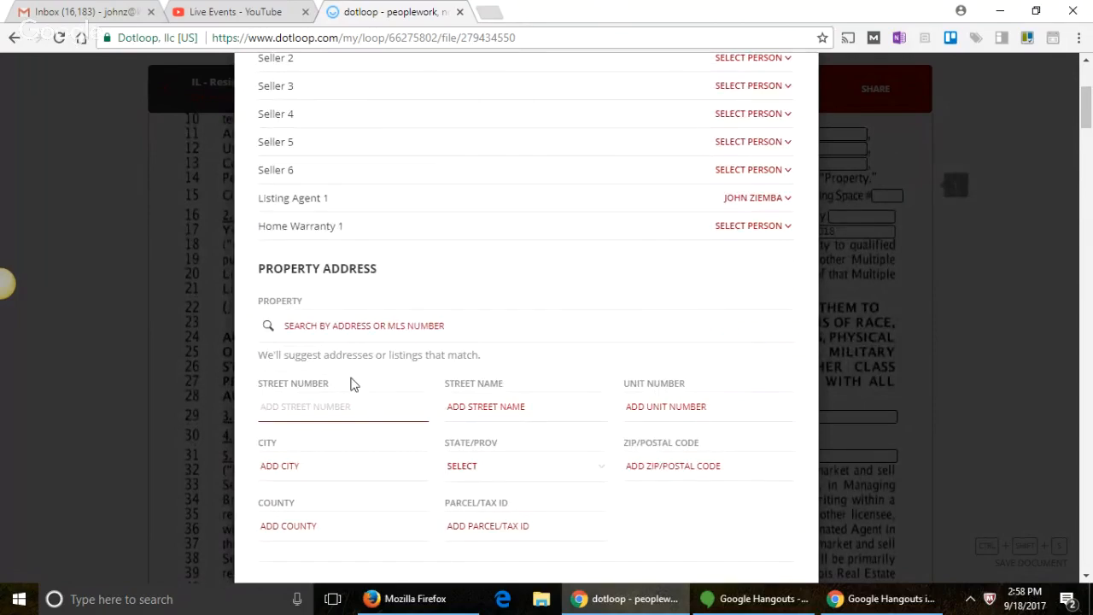
type("456 Main")
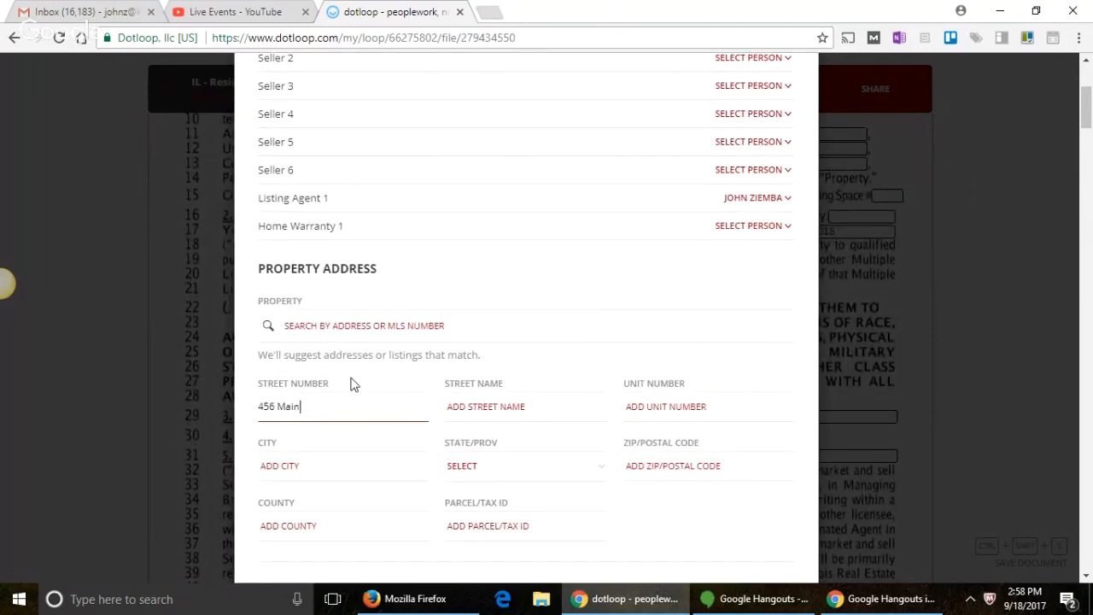
key("BackSpace")
key("BackSpace")
key("BackSpace")
key("BackSpace")
key("BackSpace")
key("Tab")
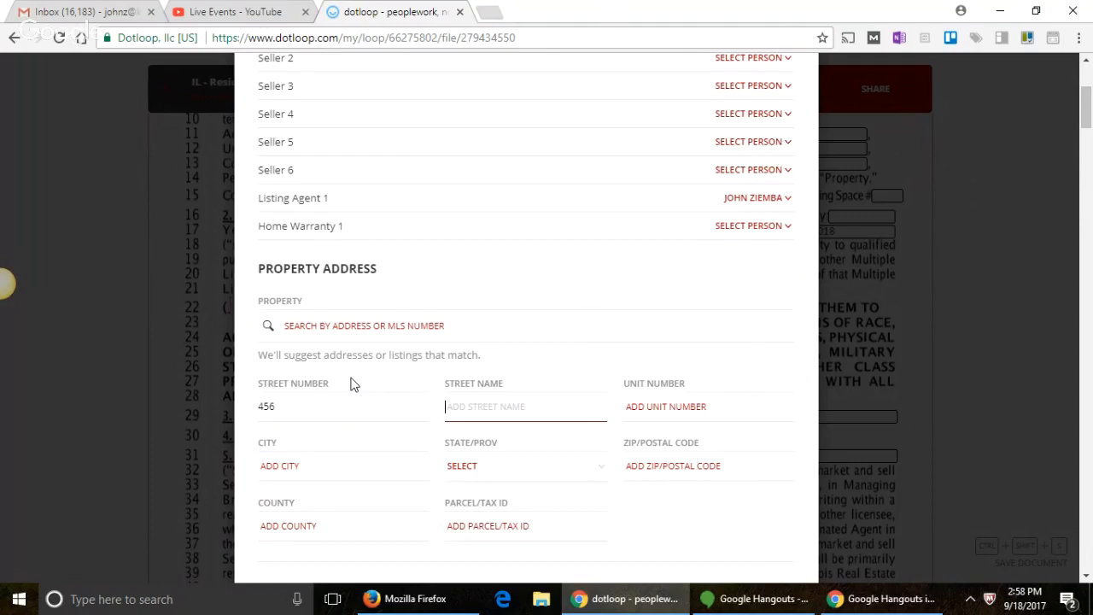
type("Street")
left_click(292, 465)
type("Pal")
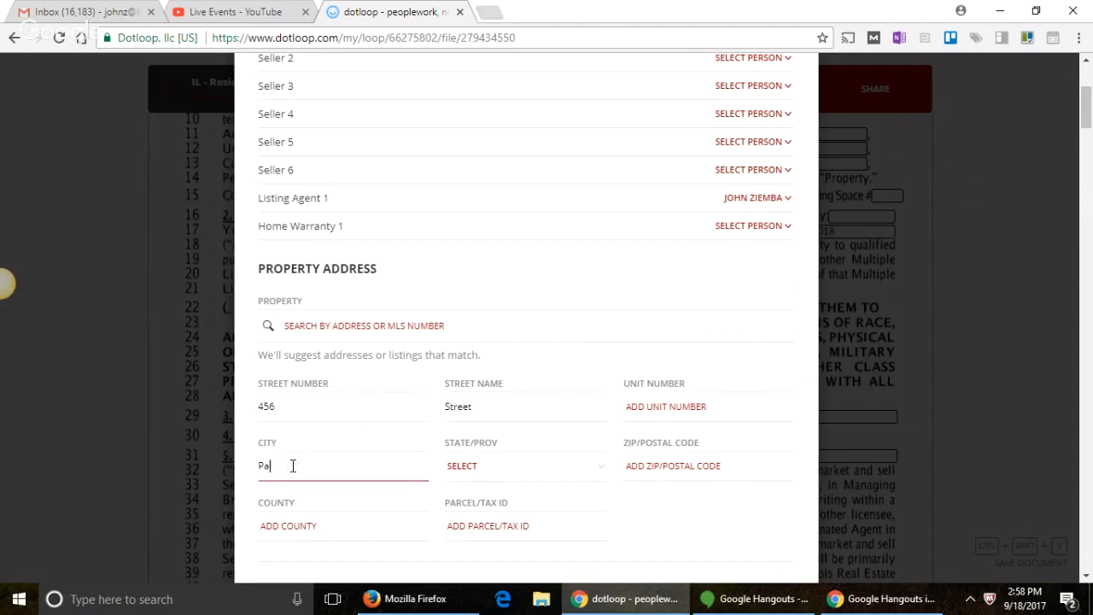
type("atine")
key("Tab")
key("i")
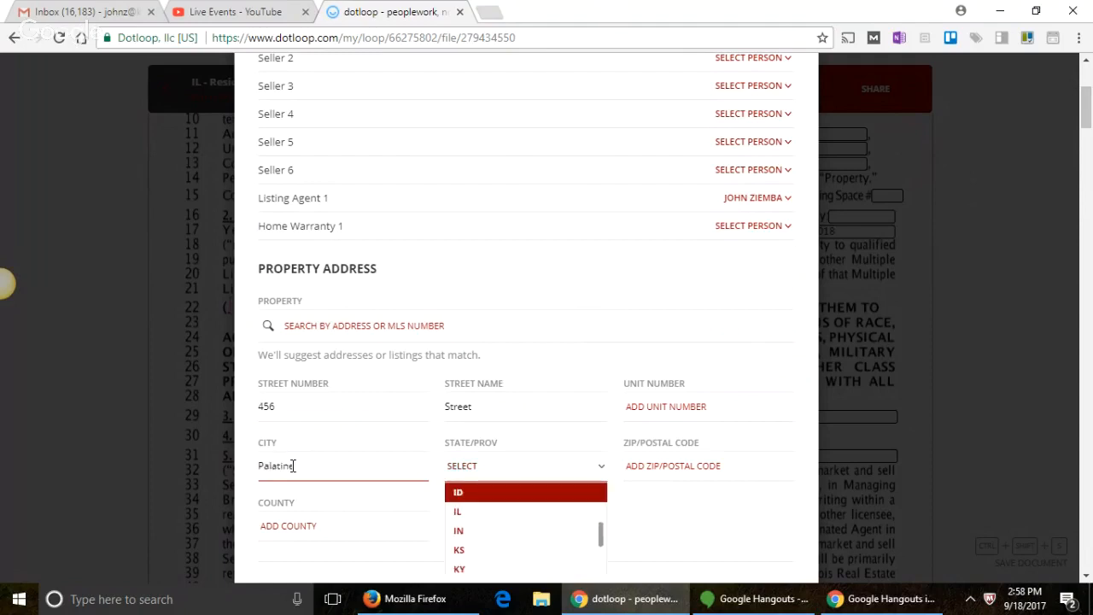
key("l")
key("Tab")
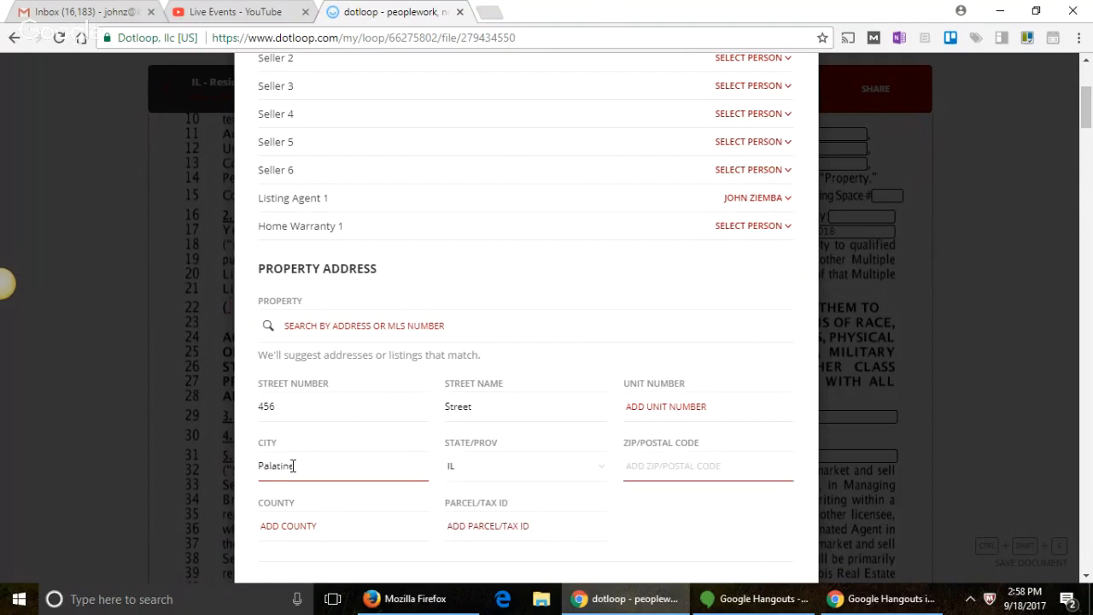
type("60074")
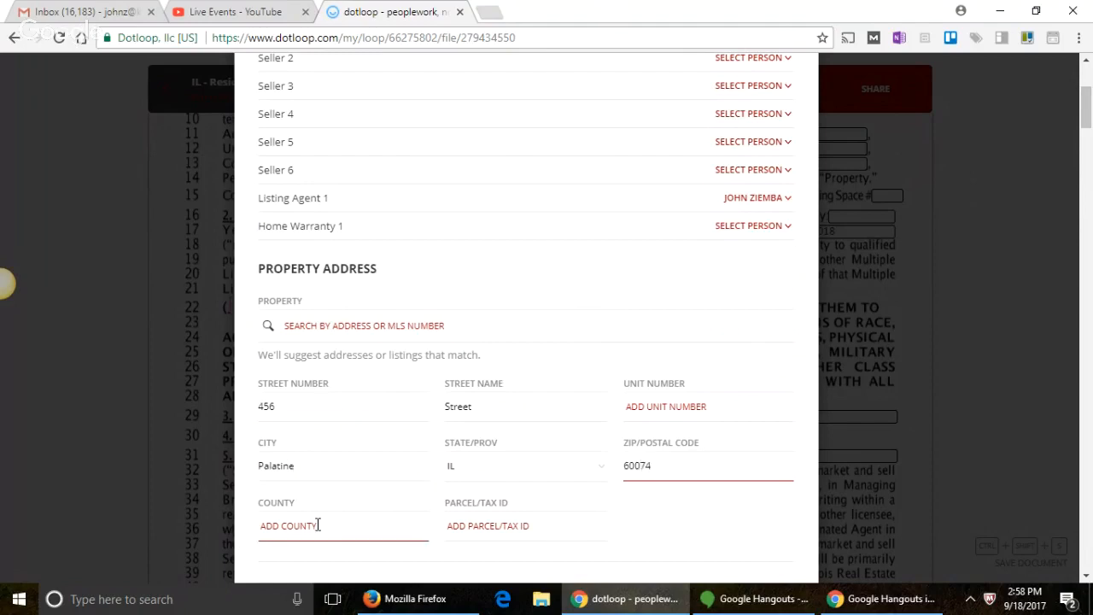
left_click(317, 524)
type("Cook")
left_click(513, 525)
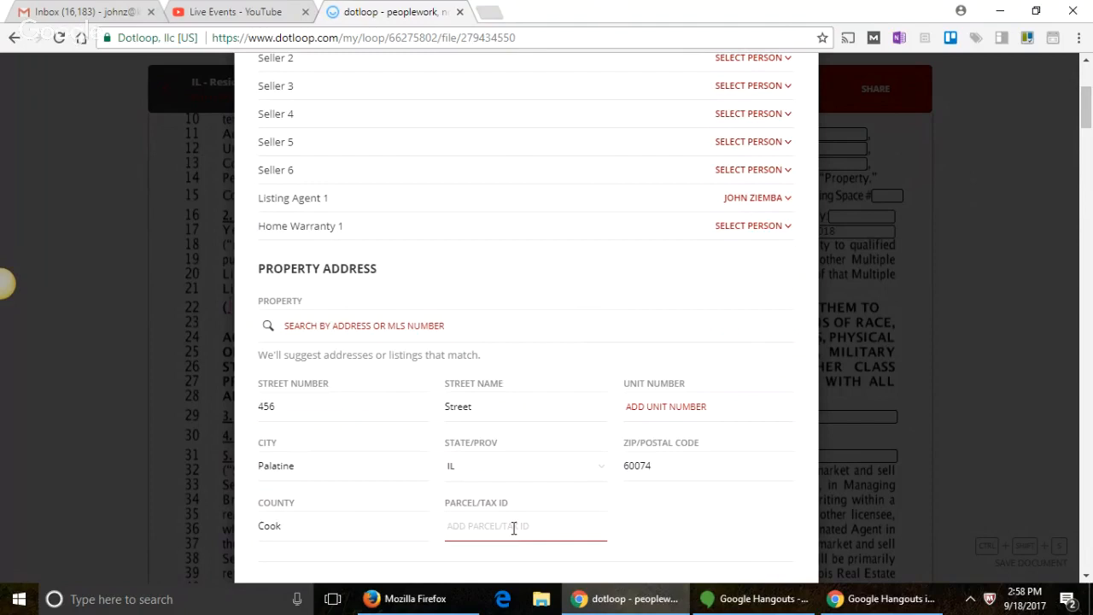
type("123-456-7888-0000")
Step: Run AUTOFILL and confirm updating the document's roles and fields
scroll(544, 522, "up", 4)
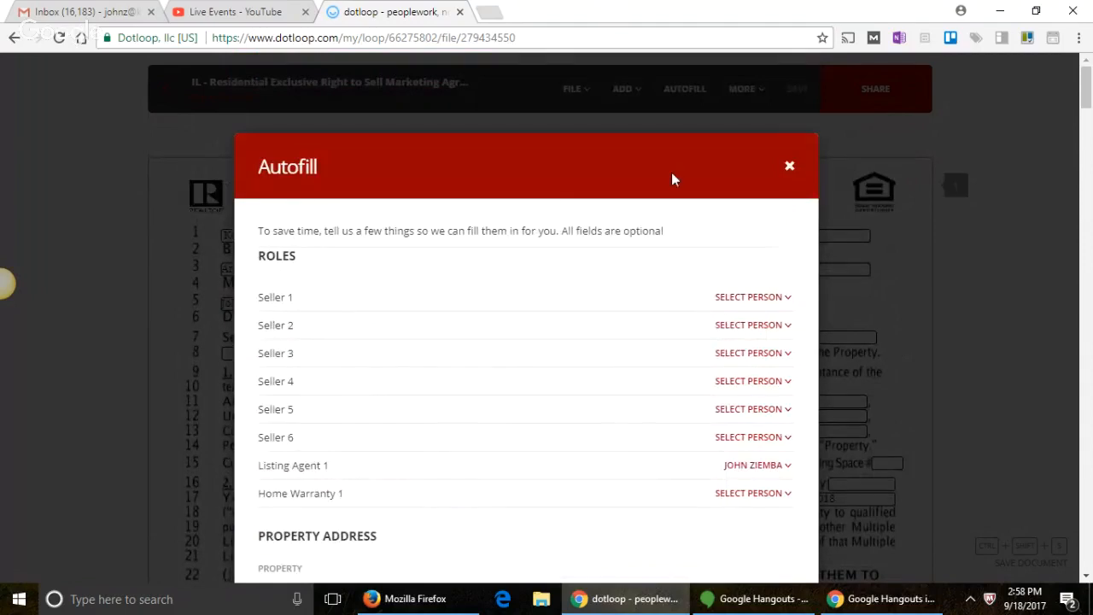
scroll(611, 303, "down", 1)
scroll(611, 303, "down", 15)
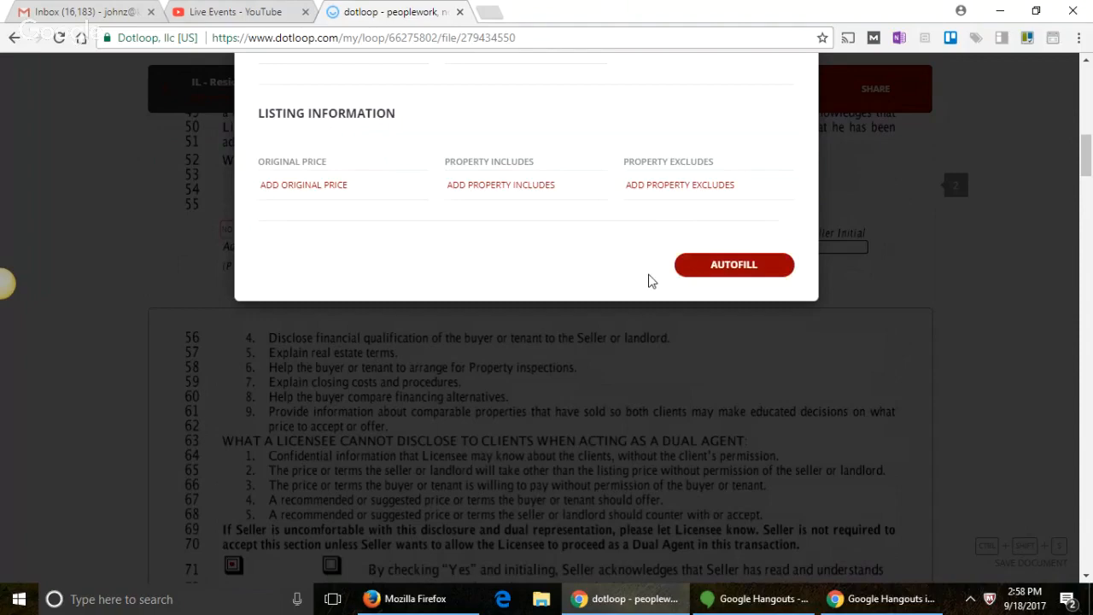
left_click(678, 267)
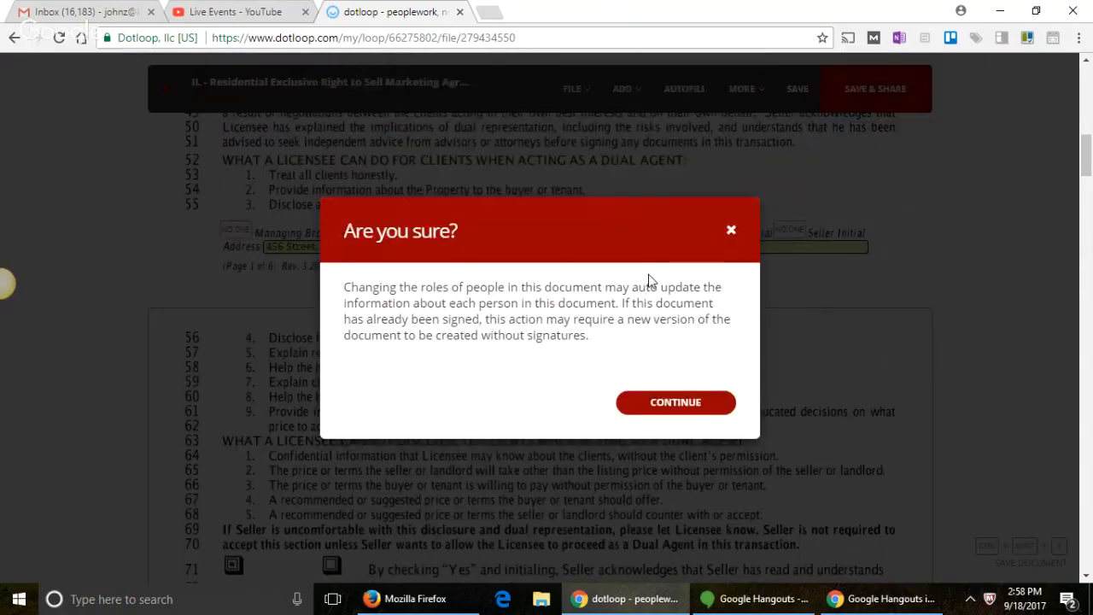
left_click(665, 406)
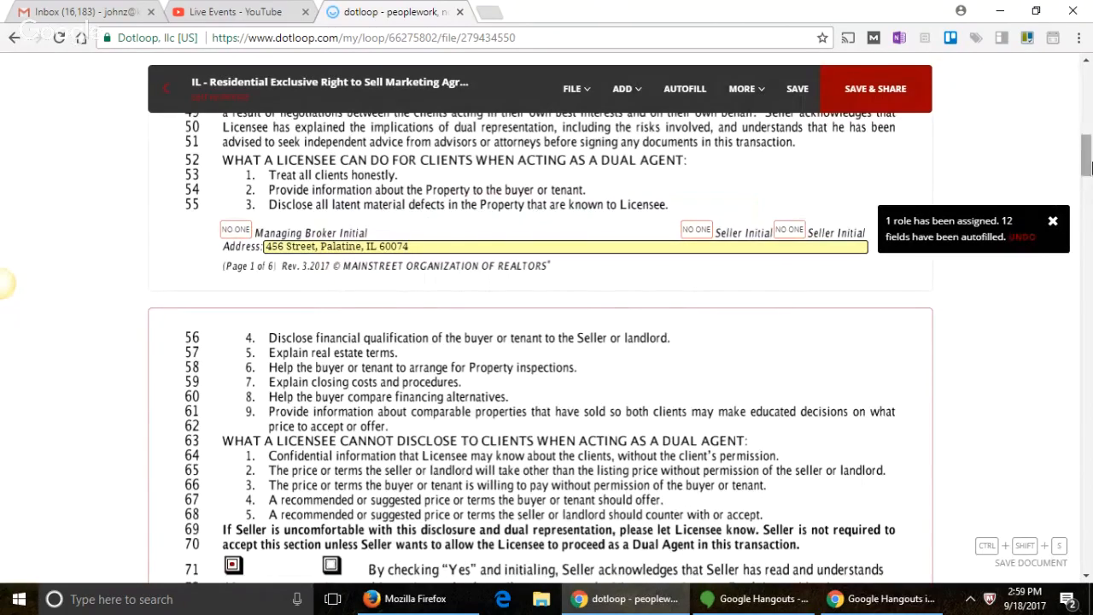
Step: Review the autofilled address field and scroll through the agreement to the signature page
left_click_drag(1086, 155, 1087, 87)
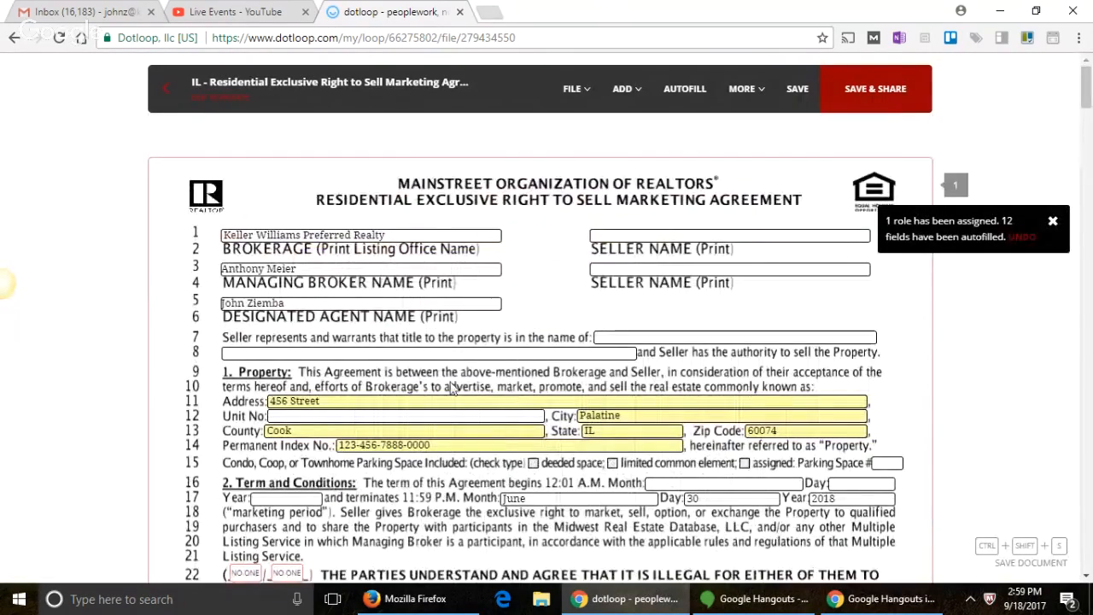
left_click(369, 399)
left_click_drag(331, 400, 290, 398)
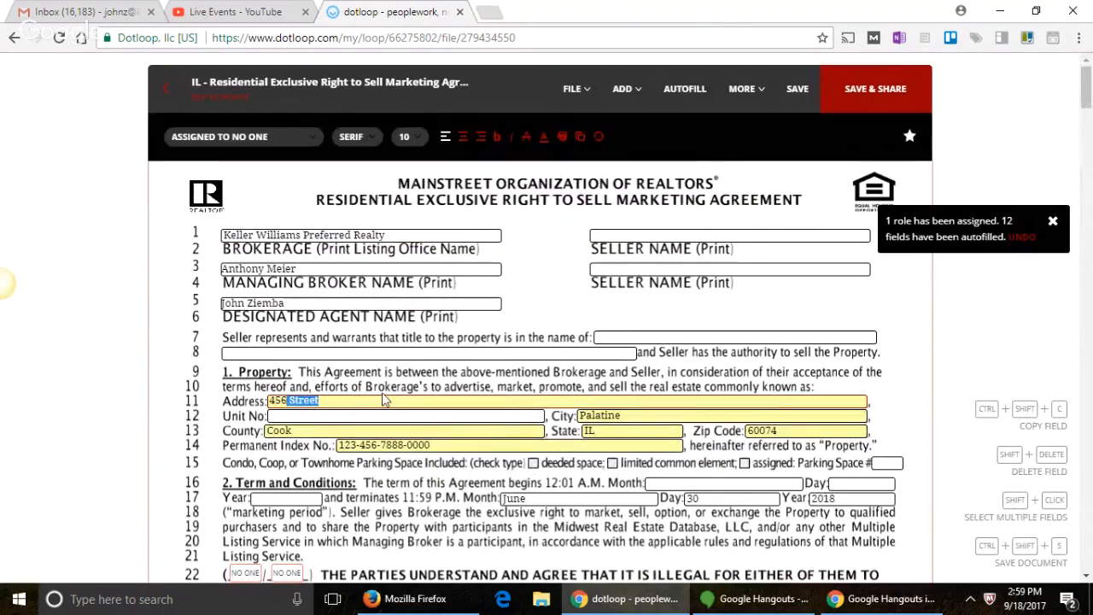
scroll(384, 399, "down", 1)
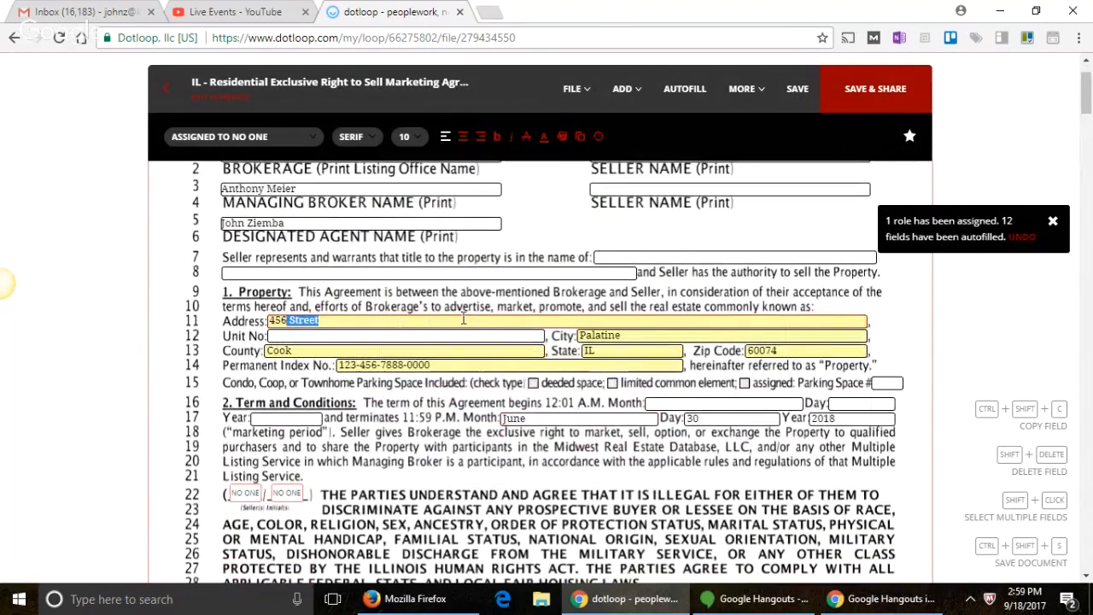
scroll(455, 393, "down", 2)
scroll(455, 389, "down", 6)
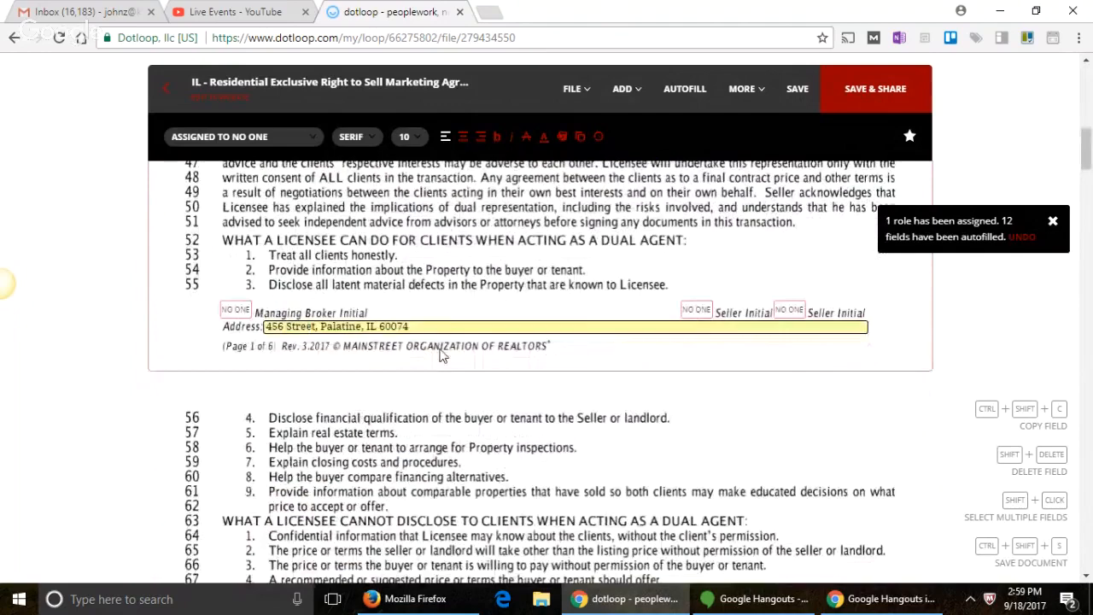
scroll(443, 320, "down", 7)
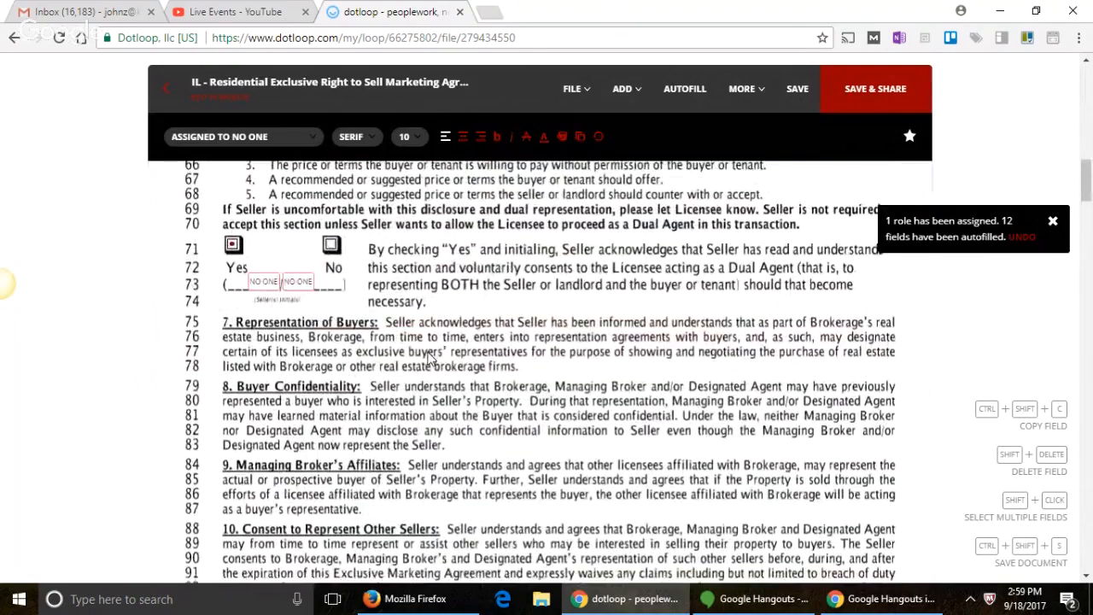
scroll(522, 372, "down", 4)
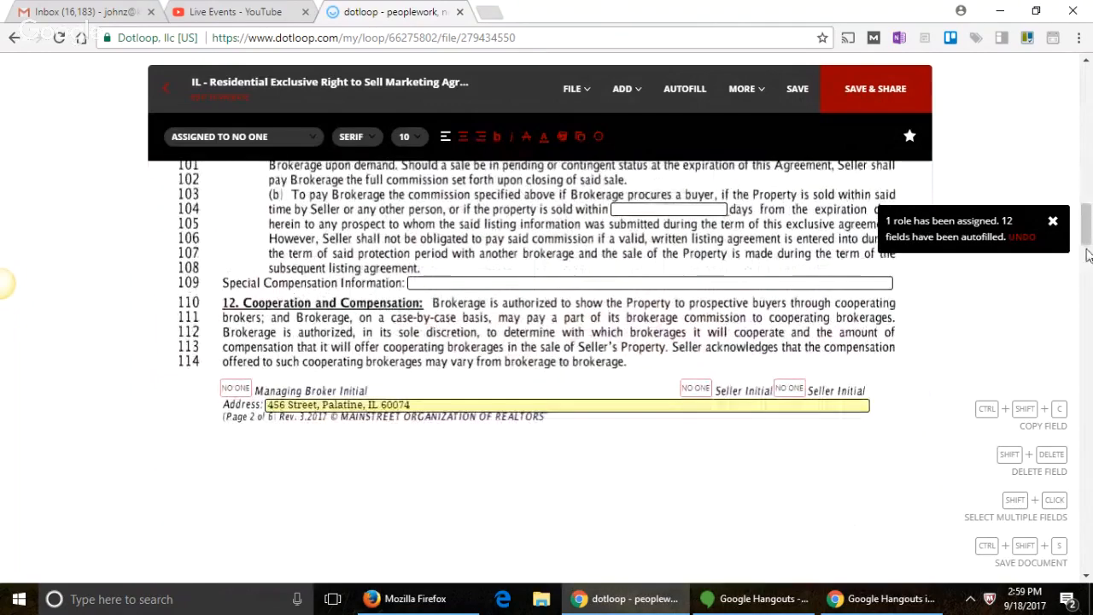
left_click_drag(1086, 241, 1087, 483)
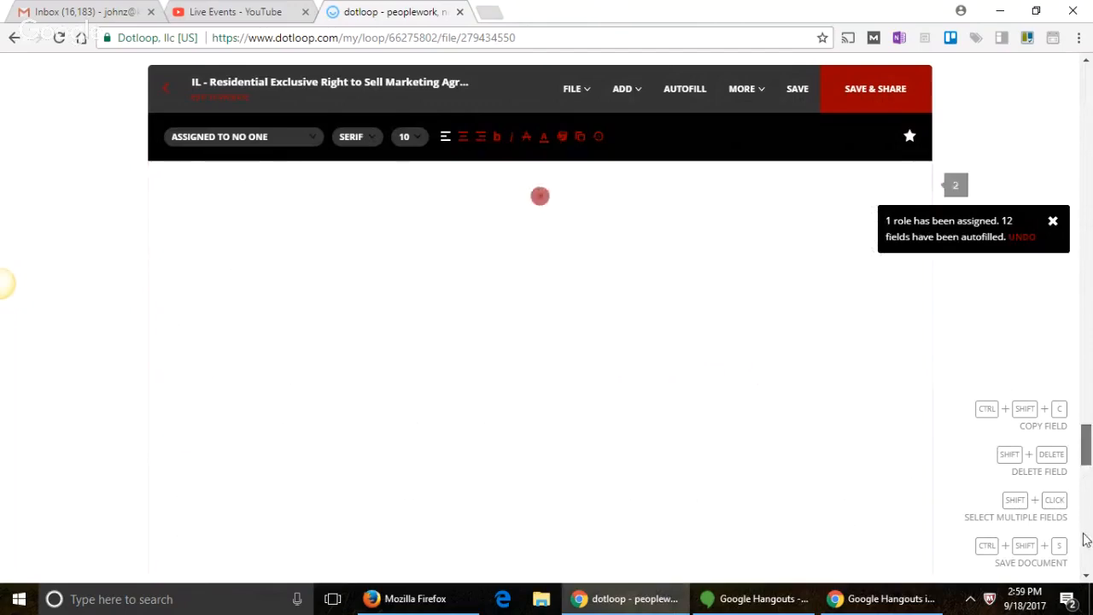
left_click_drag(1091, 534, 1086, 519)
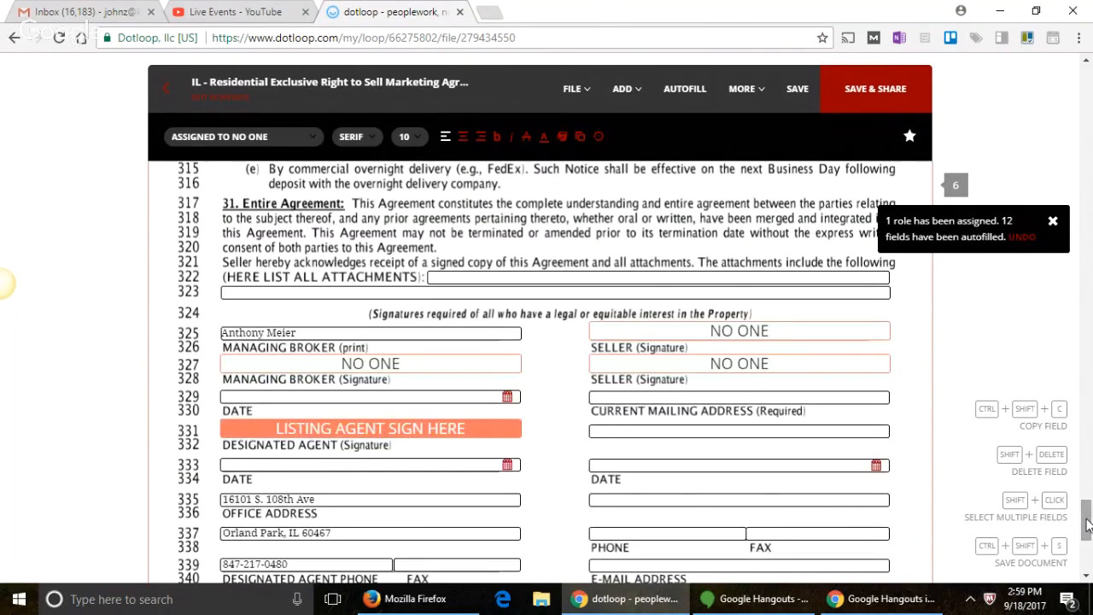
scroll(561, 435, "down", 2)
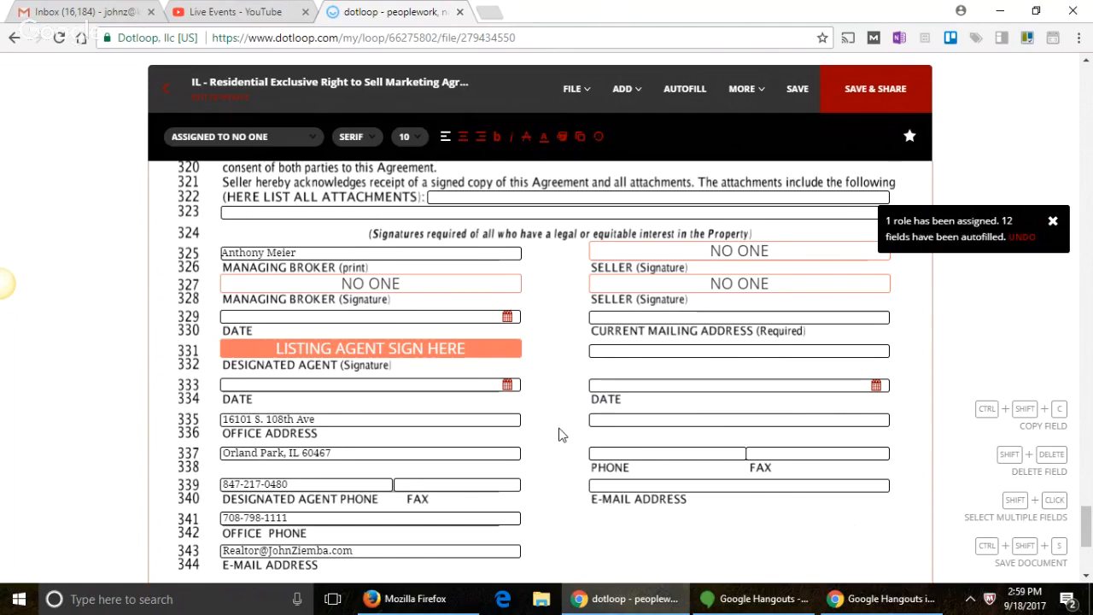
Step: Bring the Hangouts broadcast and live chat windows forward
left_click(730, 598)
left_click(418, 598)
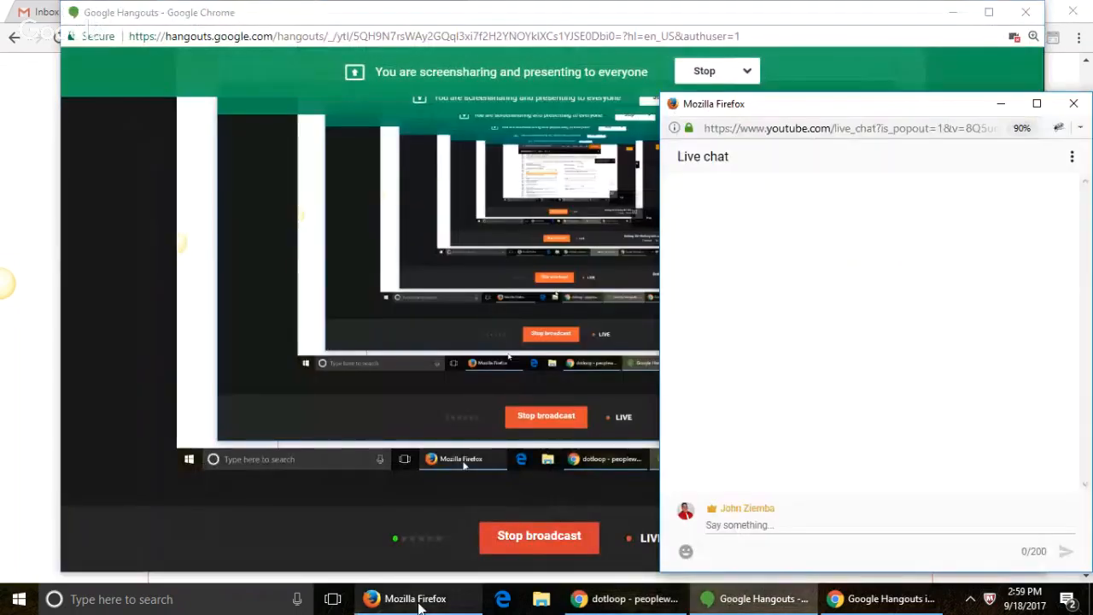
left_click(539, 536)
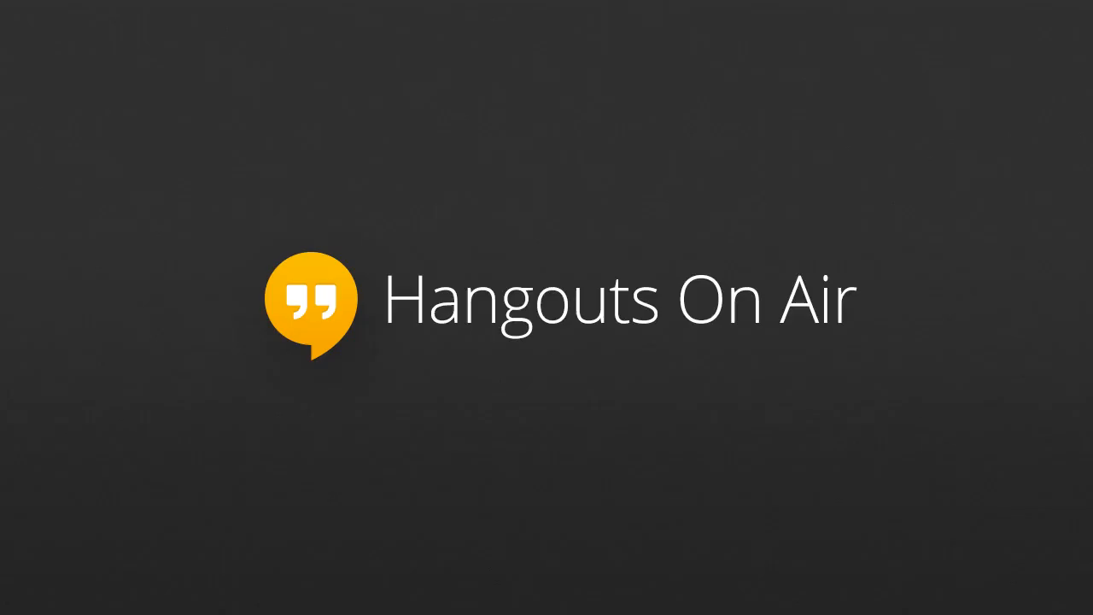